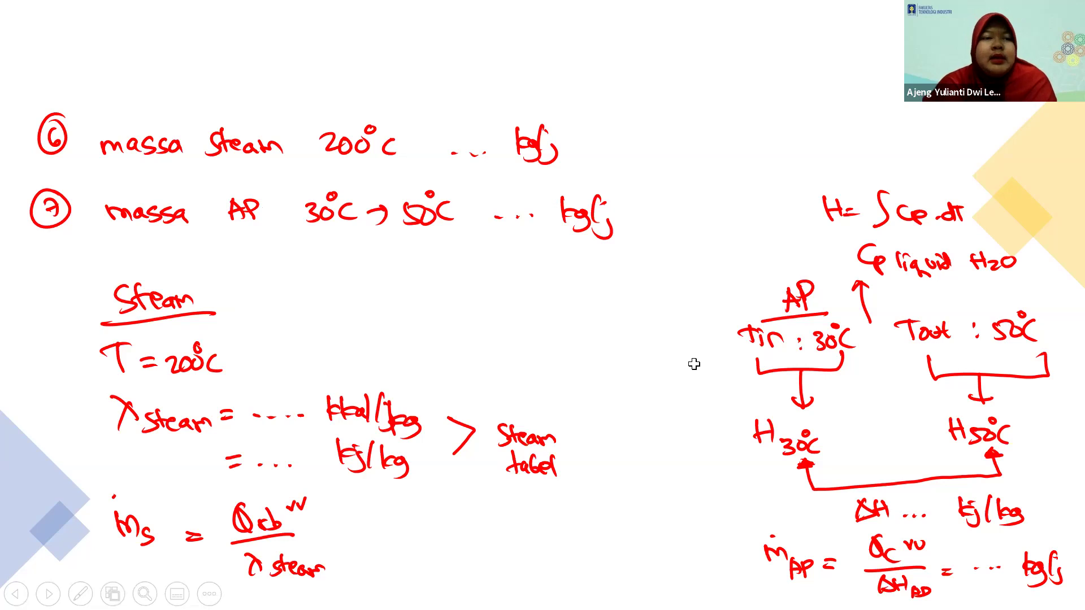
Switch to the Perhitungan NE.xlsx workbook in Excel and examine the Feed table's mass and mole columns on the Contoh 25 sheet
{"action": "key", "text": "alt+Tab"}
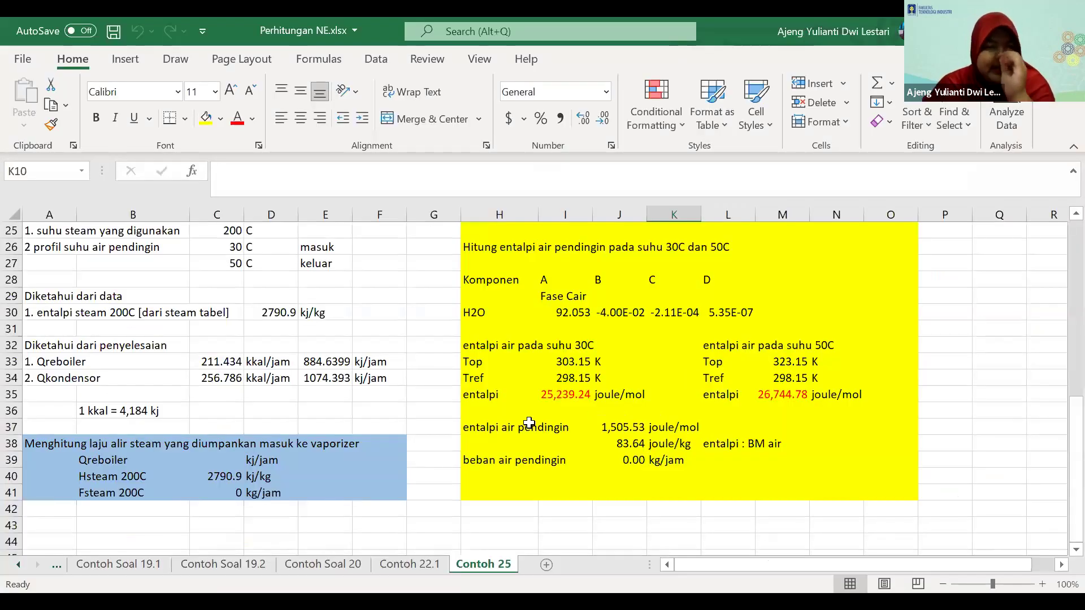
{"action": "scroll", "coordinate": [155, 313], "scroll_direction": "up", "scroll_amount": 8}
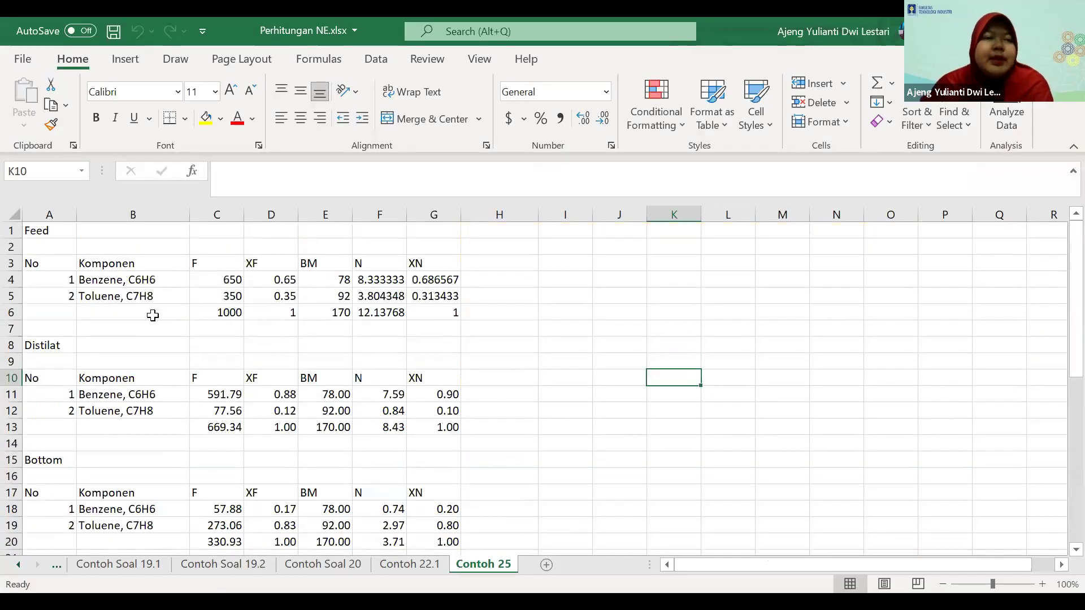
{"action": "scroll", "coordinate": [149, 419], "scroll_direction": "down", "scroll_amount": 2}
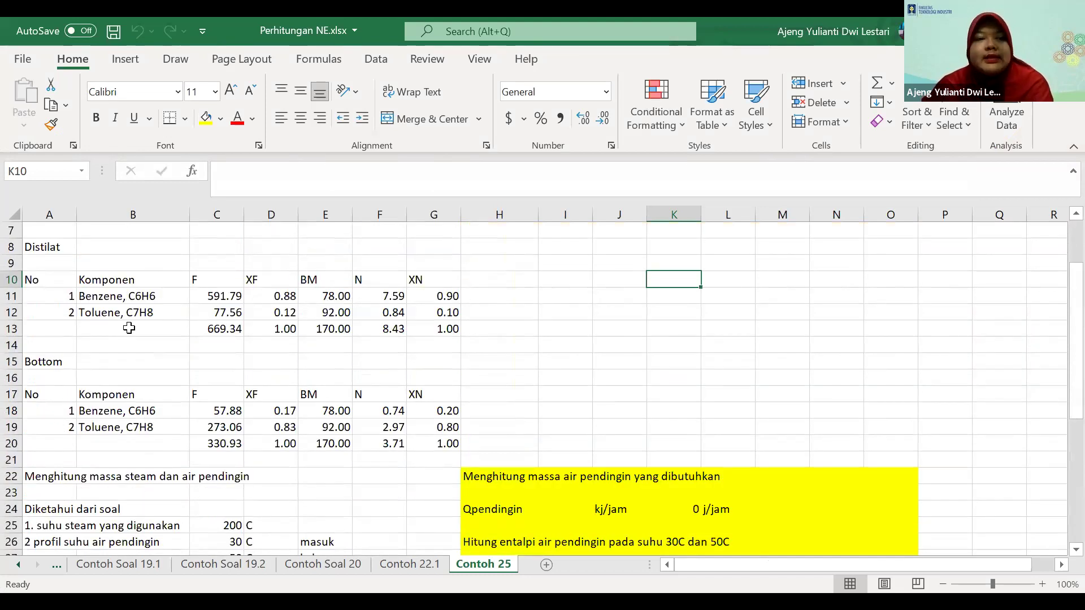
{"action": "scroll", "coordinate": [185, 319], "scroll_direction": "up", "scroll_amount": 2}
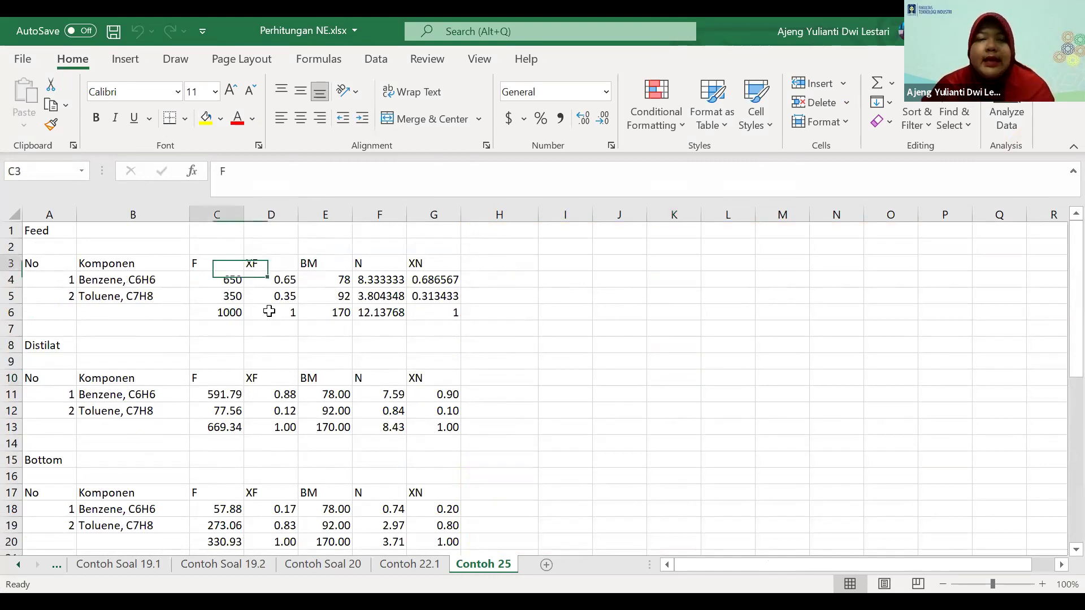
{"action": "key", "text": "shift+Down"}
{"action": "key", "text": "shift+Down"}
{"action": "key", "text": "shift+Down"}
{"action": "key", "text": "shift+Right"}
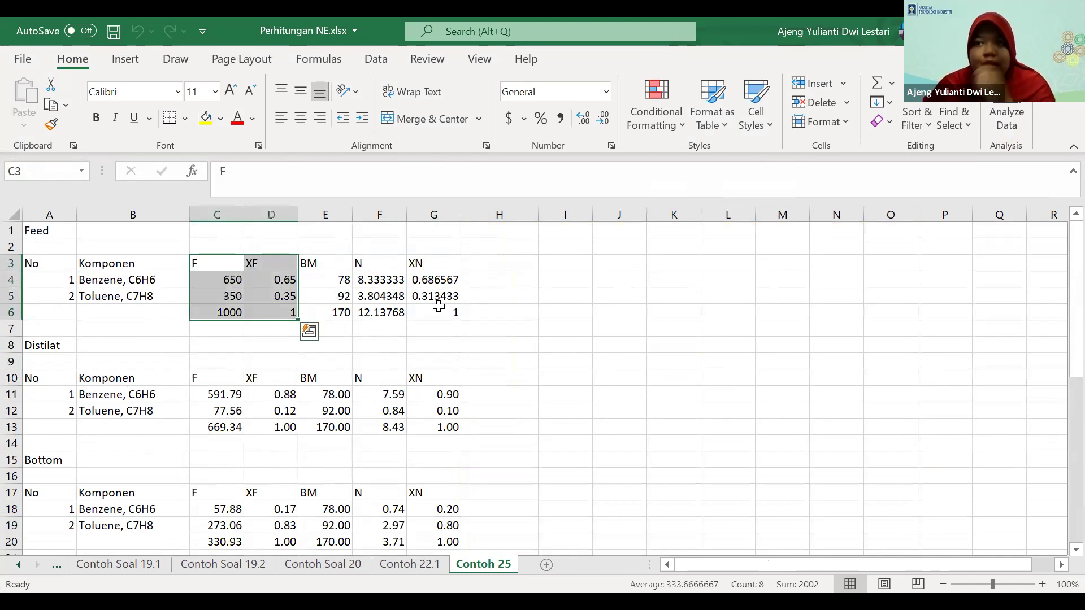
{"action": "left_click_drag", "start_coordinate": [362, 263], "coordinate": [439, 306]}
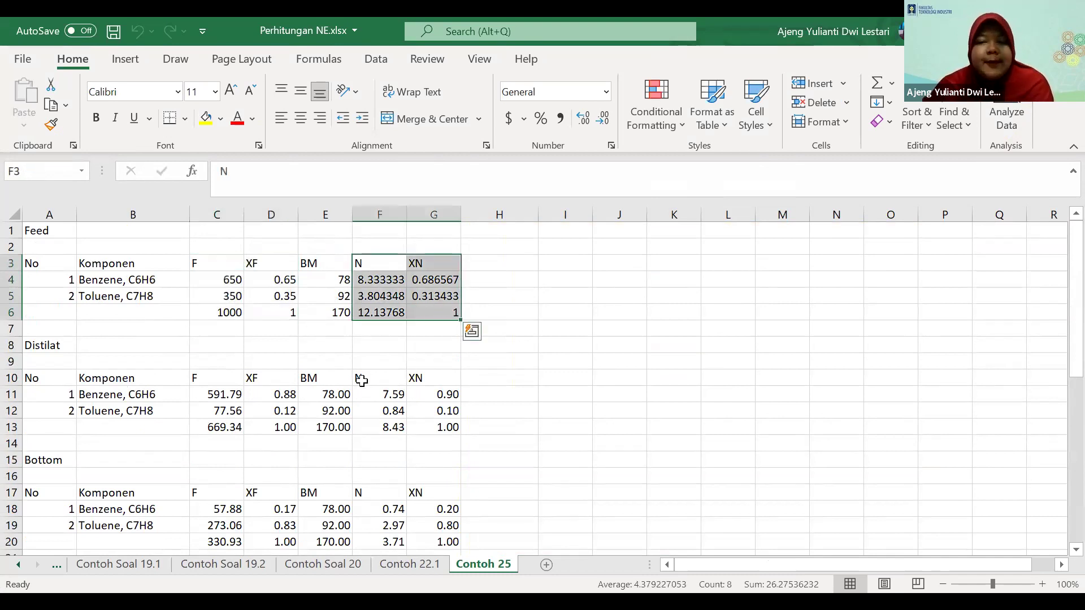
Review the Distilat and Bottom tables and the steam and cooling-water calculation blocks below them
{"action": "scroll", "coordinate": [85, 303], "scroll_direction": "down", "scroll_amount": 1}
{"action": "scroll", "coordinate": [108, 337], "scroll_direction": "down", "scroll_amount": 2}
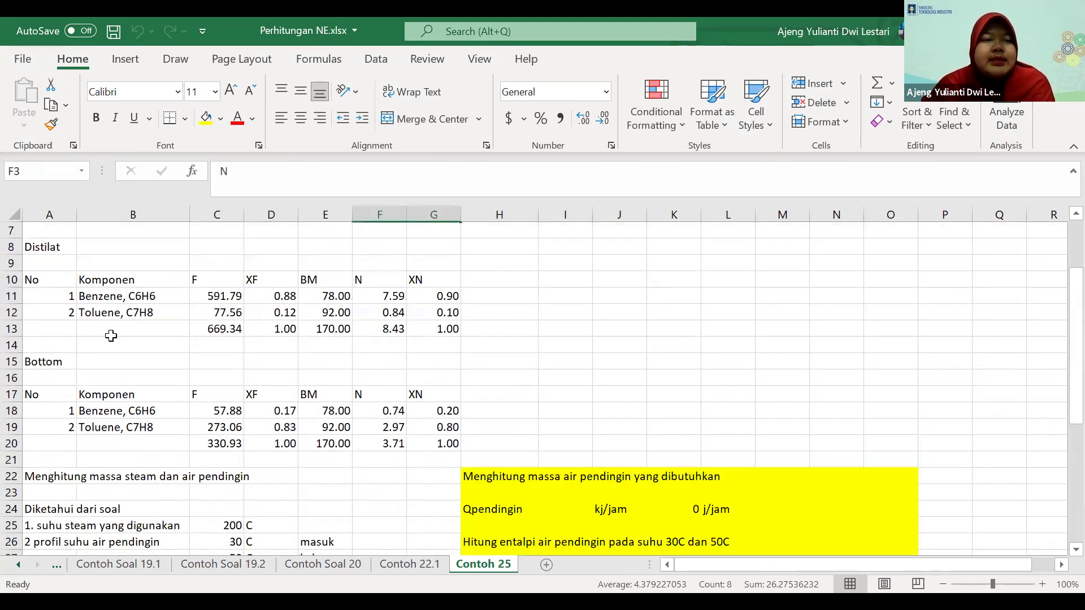
{"action": "scroll", "coordinate": [111, 336], "scroll_direction": "down", "scroll_amount": 1}
{"action": "scroll", "coordinate": [125, 302], "scroll_direction": "up", "scroll_amount": 2}
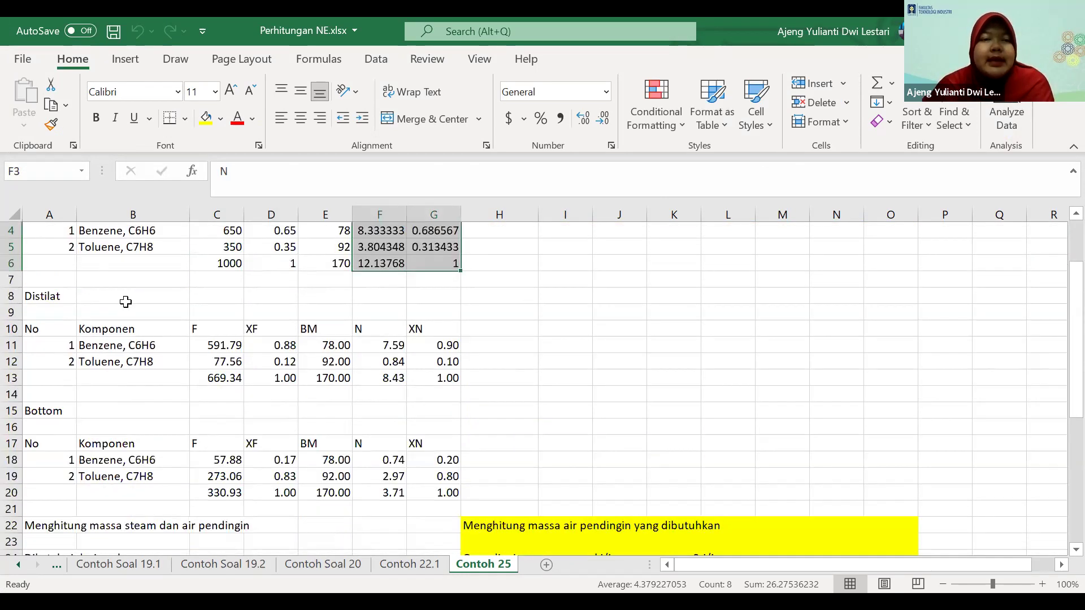
{"action": "scroll", "coordinate": [187, 348], "scroll_direction": "down", "scroll_amount": 4}
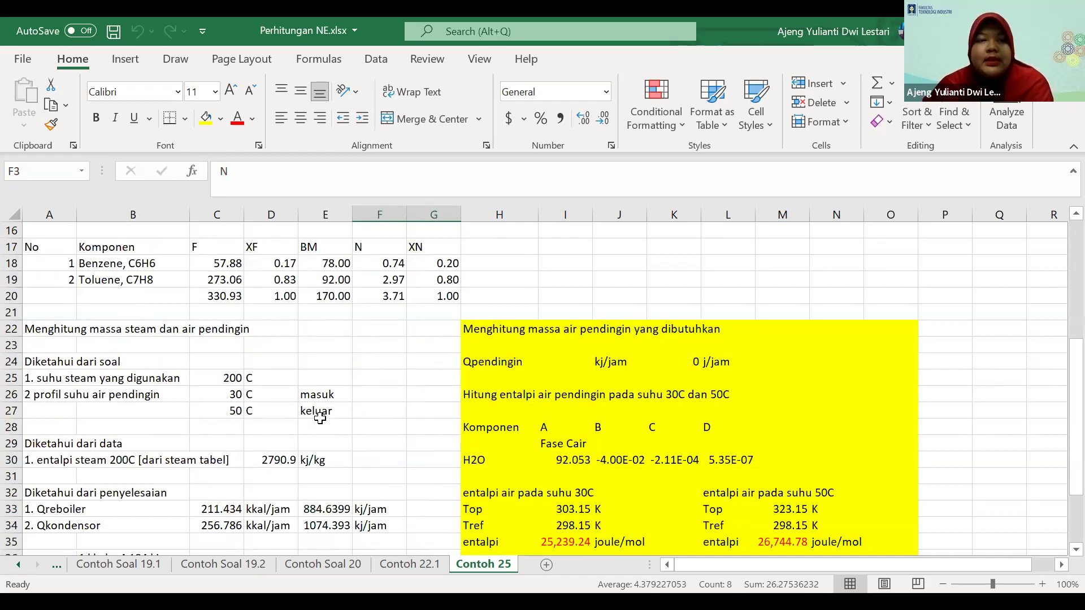
{"action": "scroll", "coordinate": [320, 418], "scroll_direction": "up", "scroll_amount": 4}
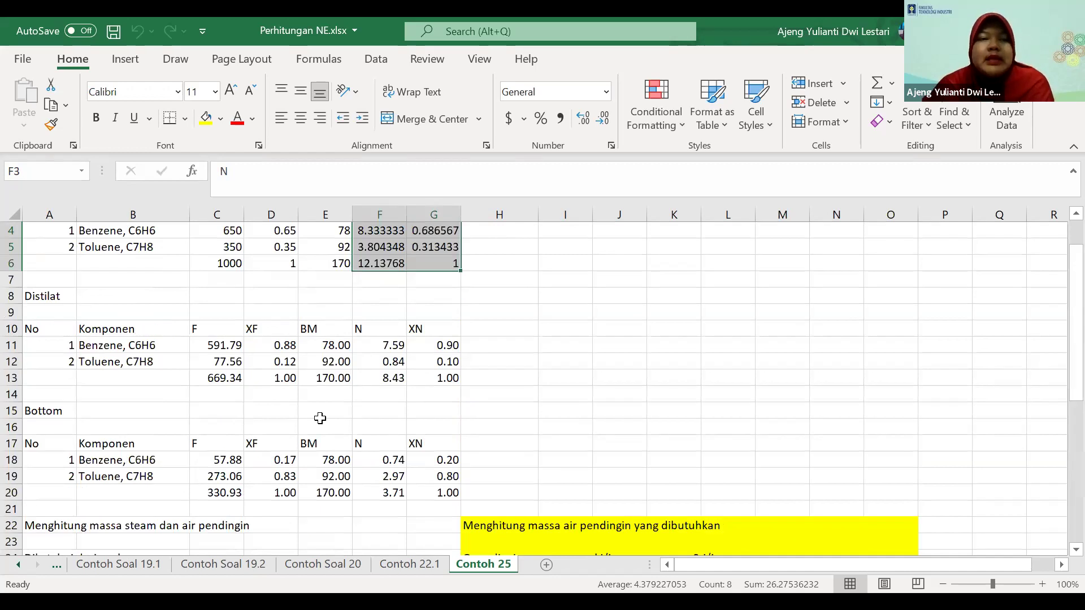
{"action": "key", "text": "ctrl+z"}
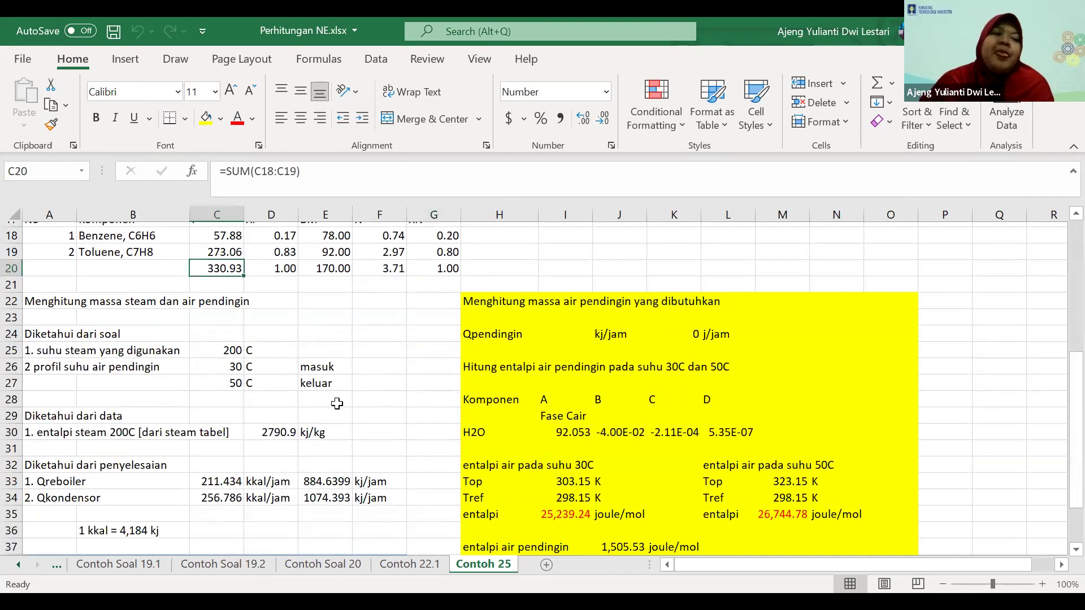
{"action": "scroll", "coordinate": [336, 403], "scroll_direction": "down", "scroll_amount": 1}
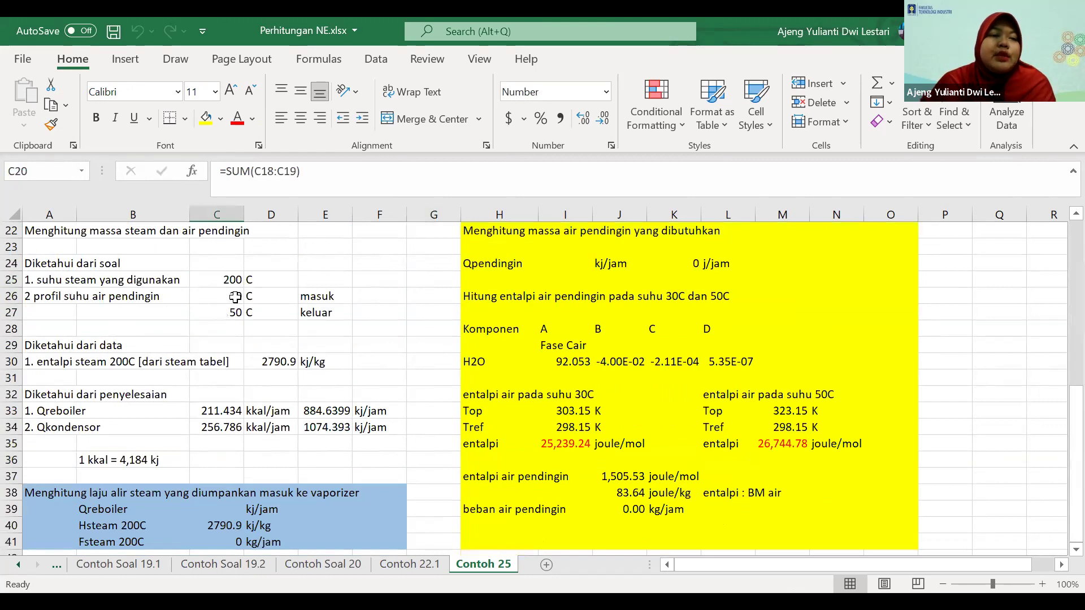
{"action": "left_click", "coordinate": [387, 343]}
{"action": "left_click", "coordinate": [918, 412]}
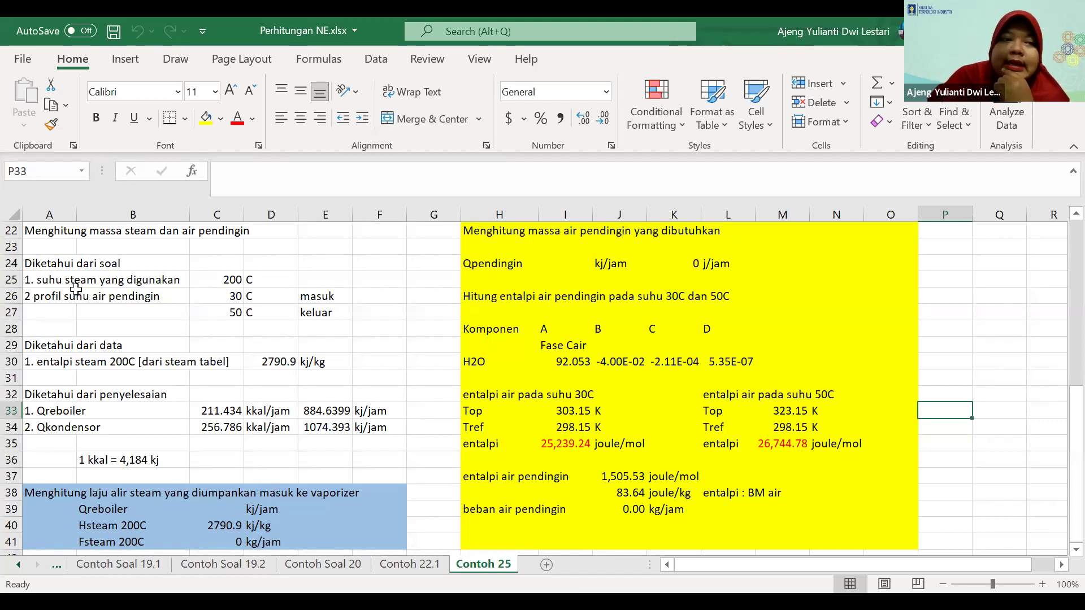
Fill the "Diketahui dari soal" block, cells A24:E27, with light green
{"action": "left_click", "coordinate": [70, 270]}
{"action": "left_click_drag", "start_coordinate": [70, 271], "coordinate": [337, 318]}
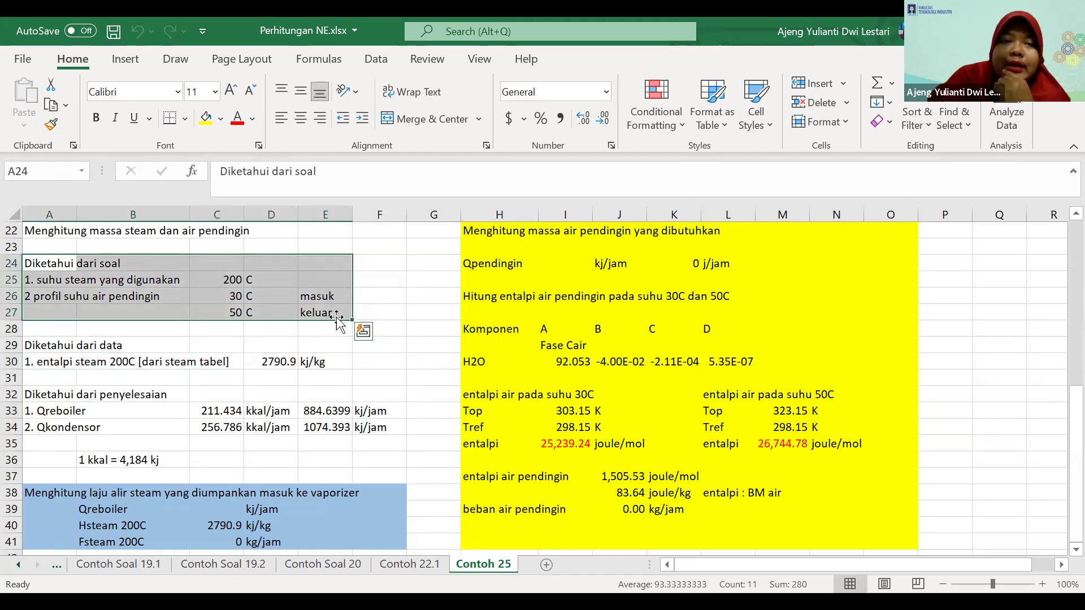
{"action": "left_click", "coordinate": [221, 118]}
{"action": "left_click", "coordinate": [265, 274]}
{"action": "left_click", "coordinate": [375, 378]}
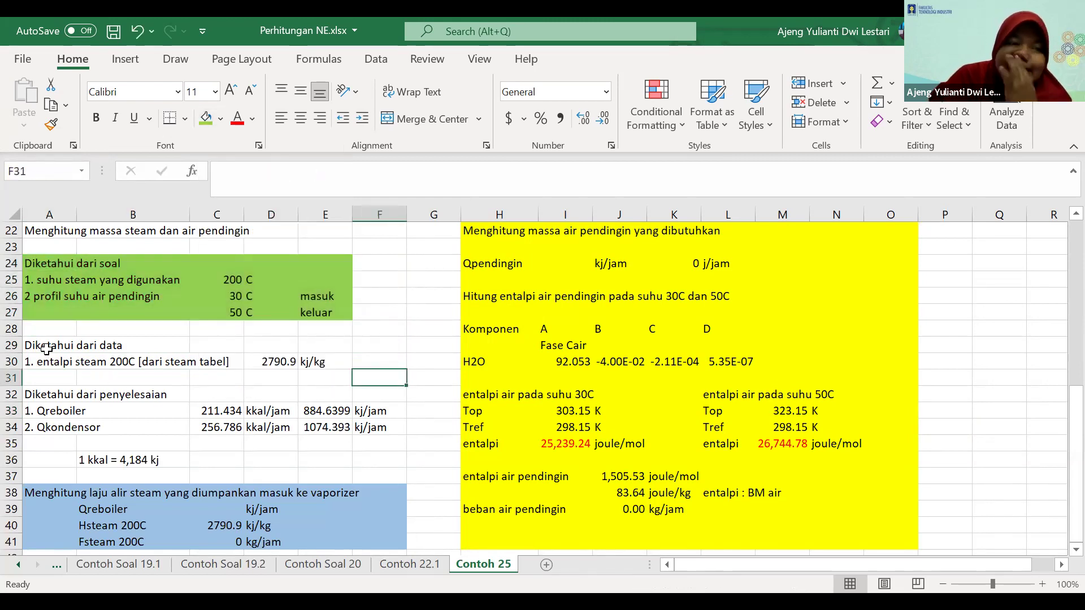
Fill the "Diketahui dari data" block, cells A29:E30, with orange
{"action": "left_click_drag", "start_coordinate": [51, 348], "coordinate": [333, 365]}
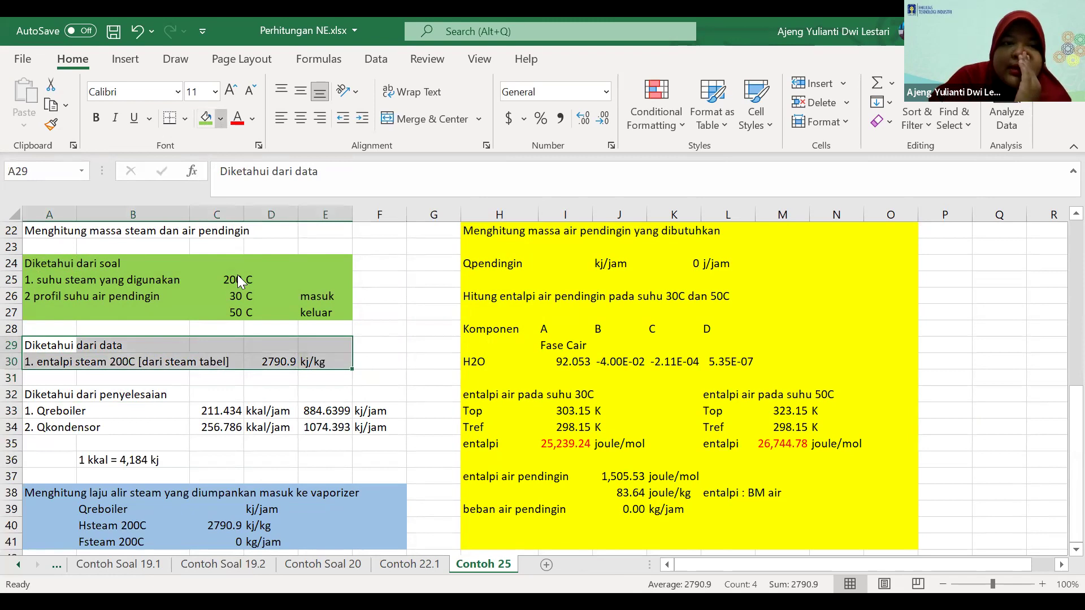
{"action": "left_click", "coordinate": [220, 118]}
{"action": "left_click", "coordinate": [237, 279]}
{"action": "left_click", "coordinate": [396, 332]}
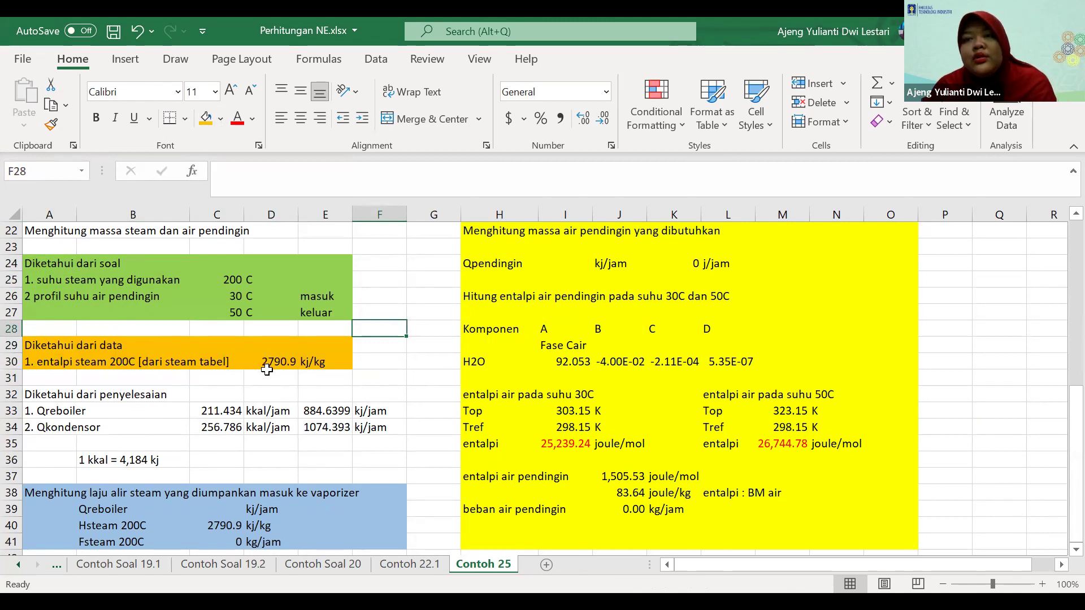
Look through the other example sheets for the steam table and examine its 200 °C row on the Contoh Soal 18.1 sheet
{"action": "left_click", "coordinate": [202, 564]}
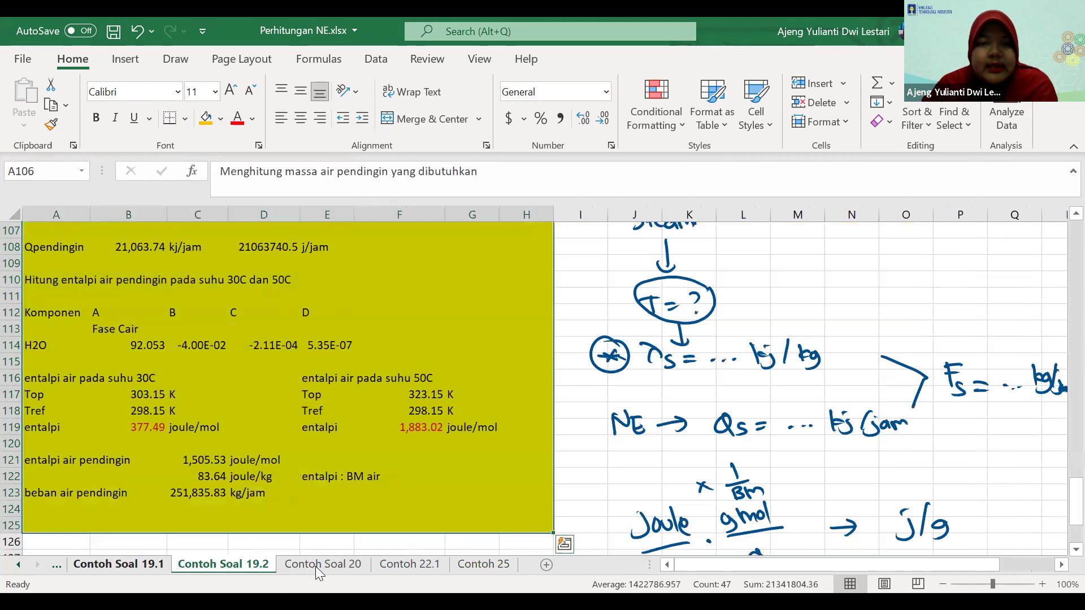
{"action": "left_click", "coordinate": [315, 566]}
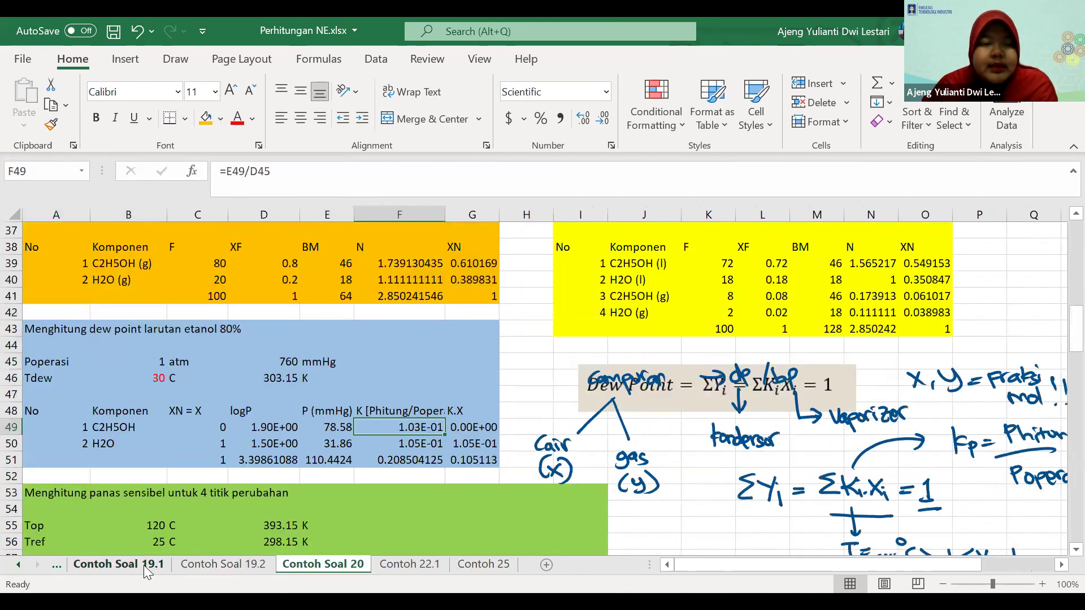
{"action": "left_click", "coordinate": [18, 564]}
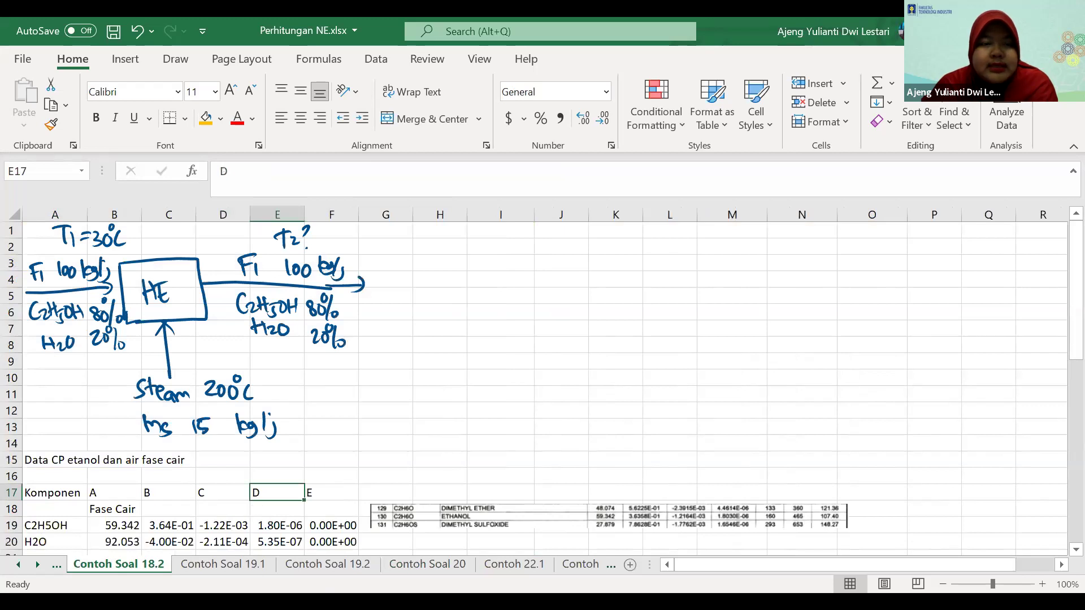
{"action": "left_click", "coordinate": [17, 564]}
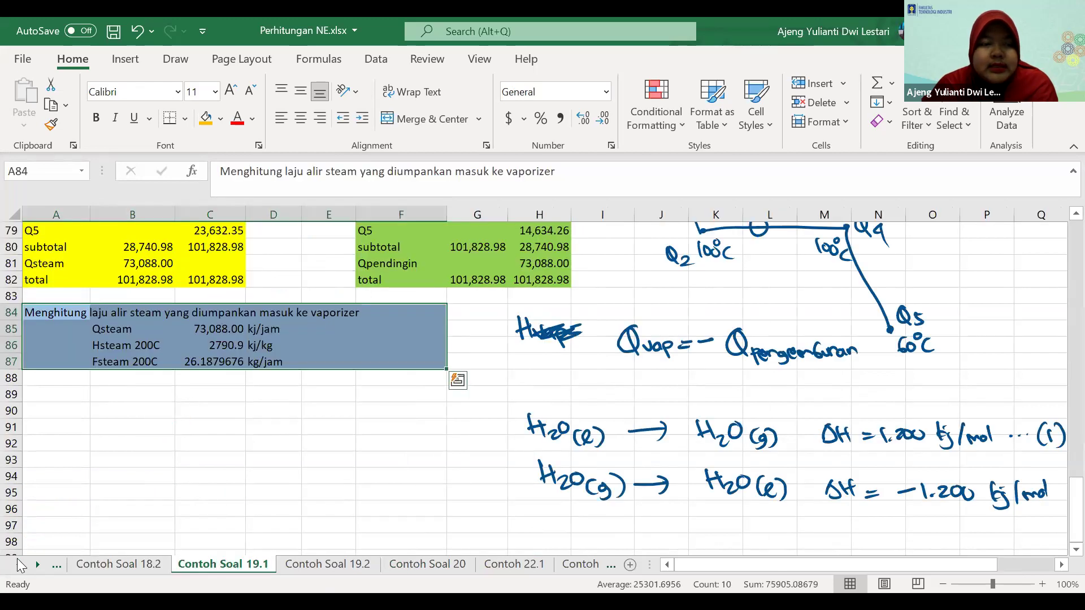
{"action": "left_click", "coordinate": [57, 565]}
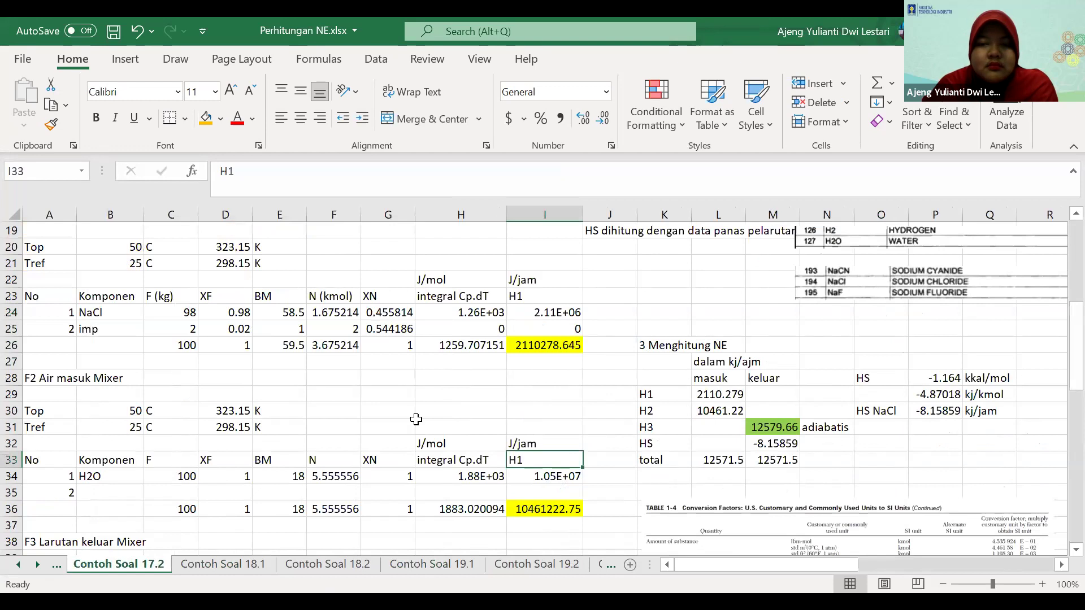
{"action": "scroll", "coordinate": [416, 419], "scroll_direction": "up", "scroll_amount": 2}
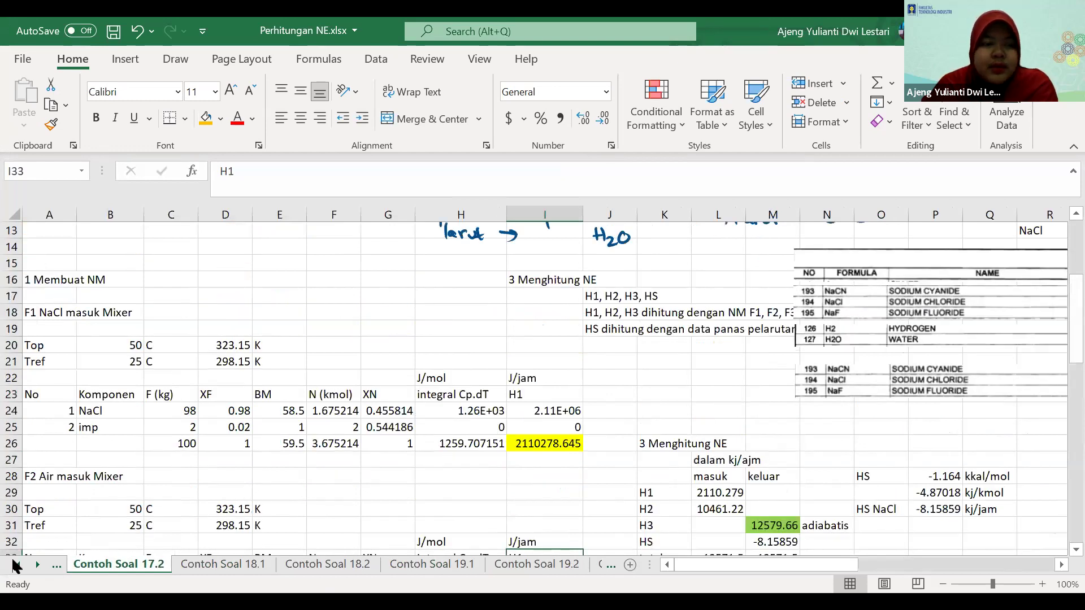
{"action": "scroll", "coordinate": [13, 566], "scroll_direction": "down", "scroll_amount": 11}
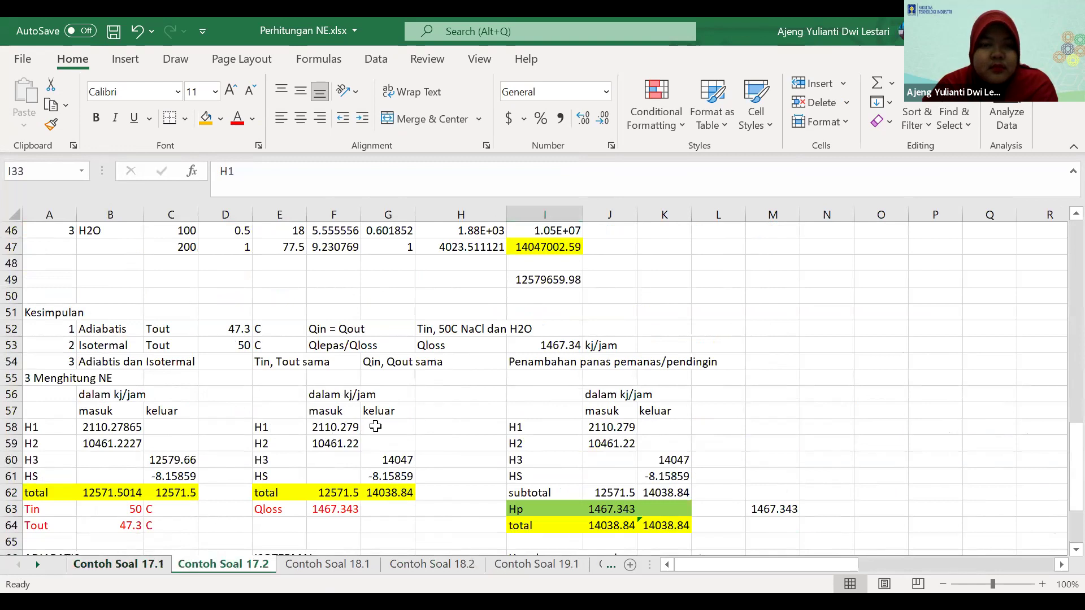
{"action": "left_click", "coordinate": [119, 564]}
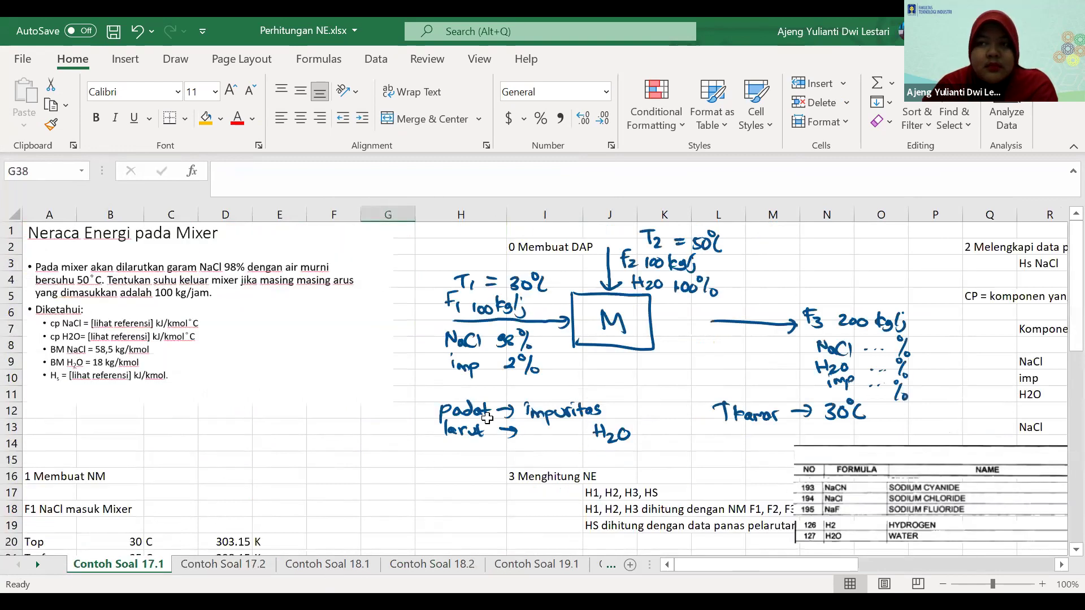
{"action": "scroll", "coordinate": [489, 423], "scroll_direction": "down", "scroll_amount": 10}
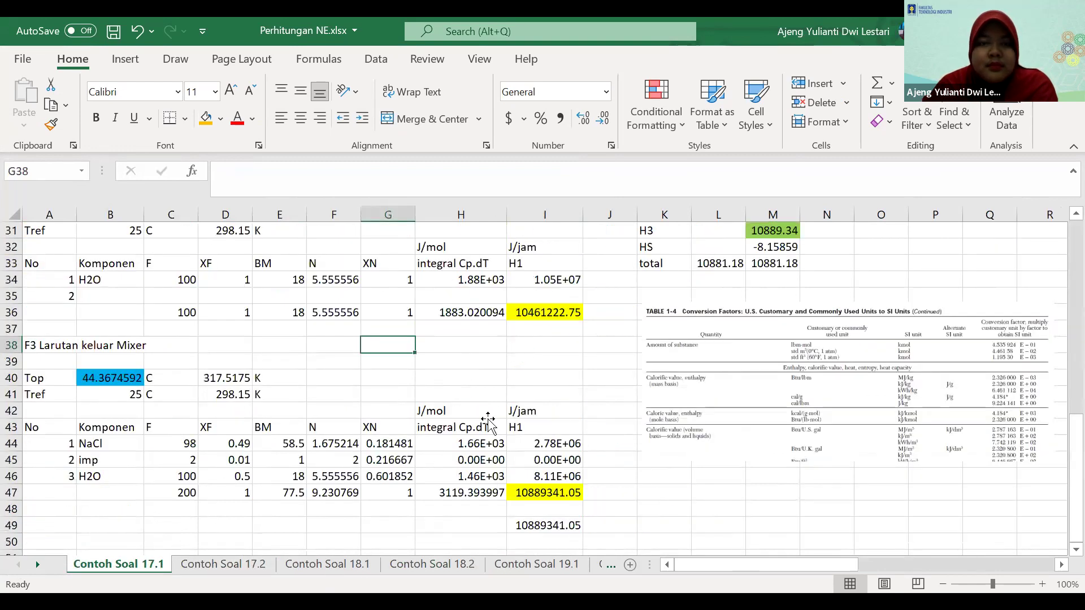
{"action": "key", "text": "ctrl+Page_Down"}
{"action": "key", "text": "ctrl+Page_Down"}
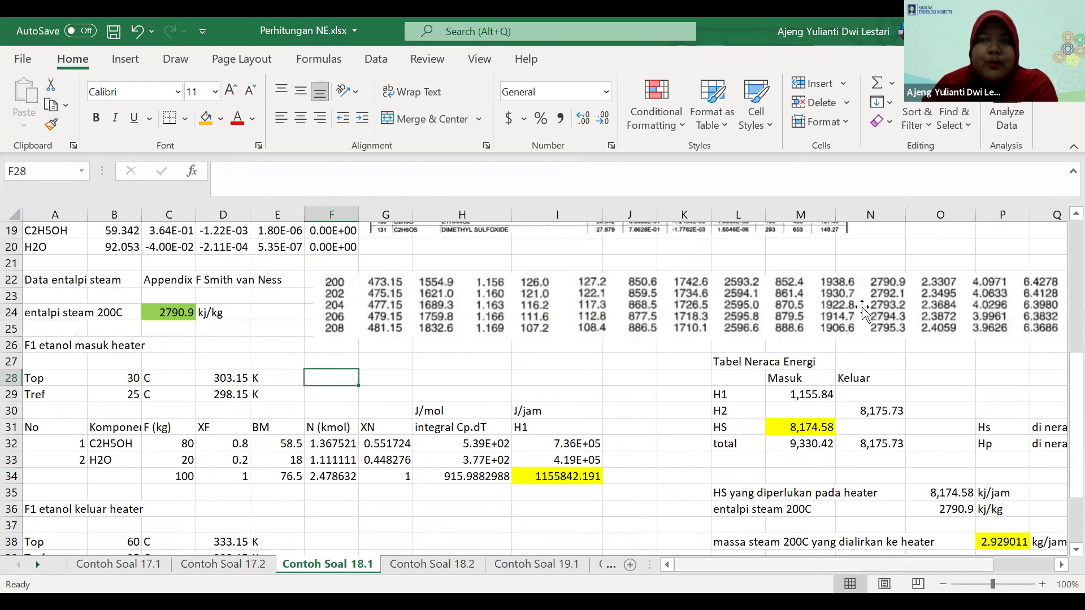
{"action": "scroll", "coordinate": [854, 311], "scroll_direction": "right", "scroll_amount": 3}
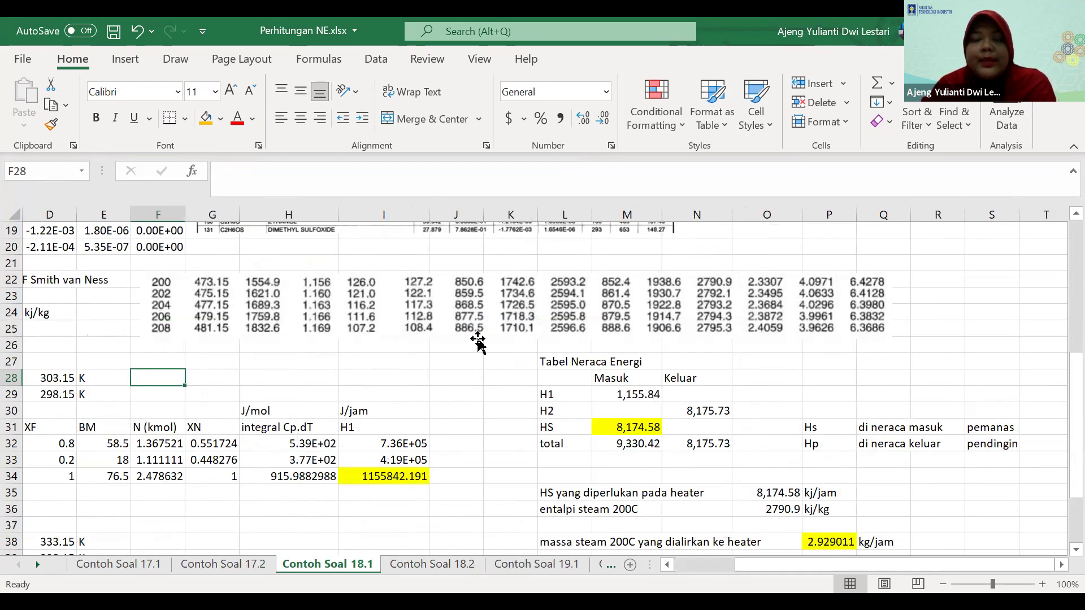
Return to the Contoh 25 sheet and review the known-data blocks for the steam and cooling-water calculation
{"action": "left_click", "coordinate": [36, 564]}
{"action": "left_click", "coordinate": [36, 563]}
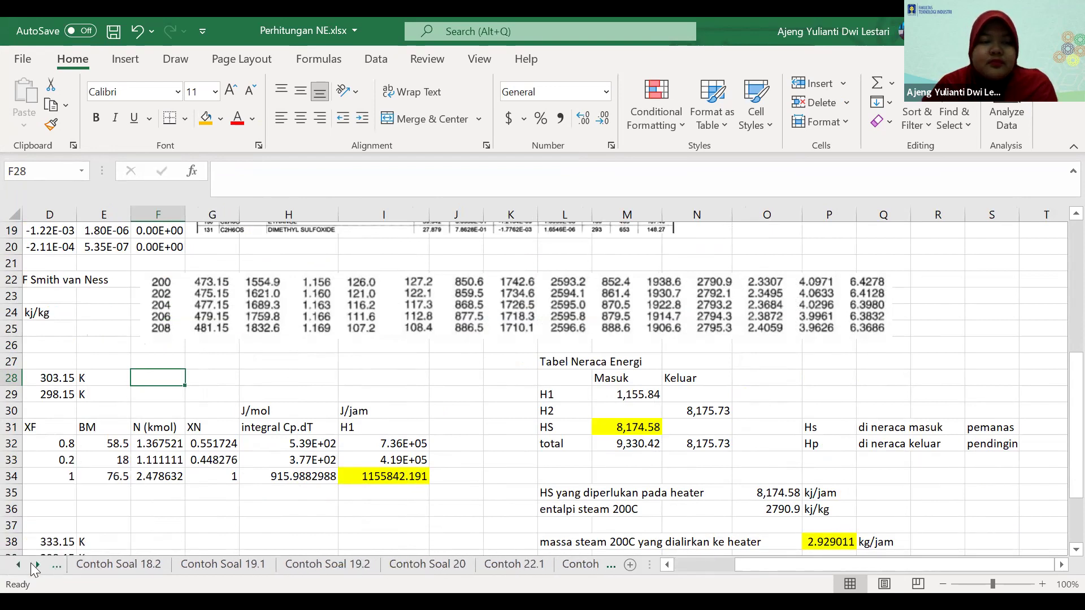
{"action": "left_click", "coordinate": [576, 564]}
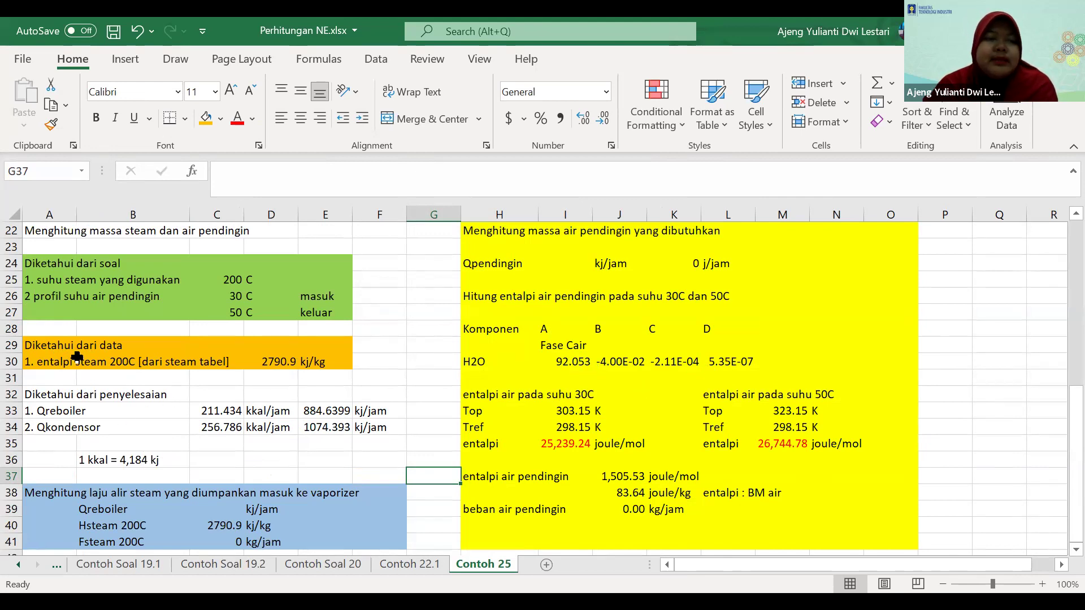
{"action": "scroll", "coordinate": [165, 362], "scroll_direction": "down", "scroll_amount": 1}
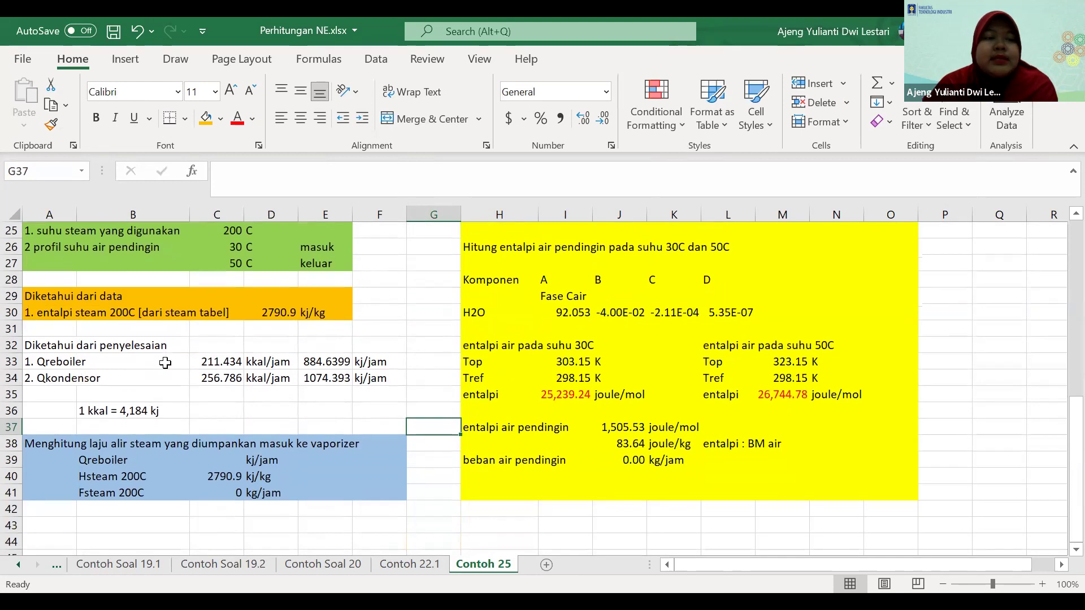
{"action": "scroll", "coordinate": [165, 362], "scroll_direction": "up", "scroll_amount": 1}
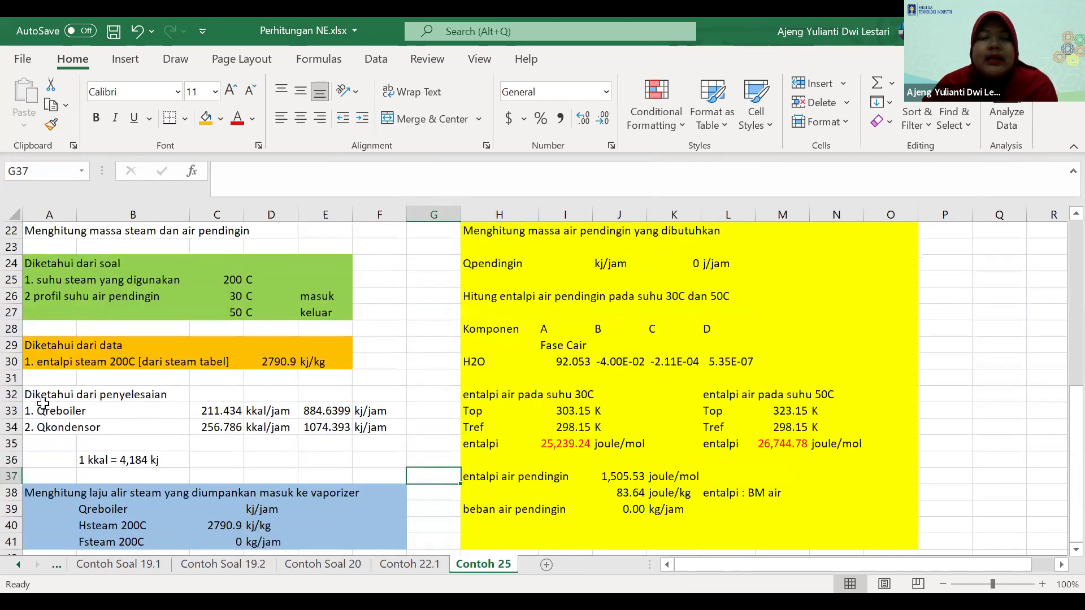
Fill the "Diketahui dari penyelesaian" block, cells A32:F34, with magenta from the extended standard colour palette
{"action": "left_click", "coordinate": [43, 398]}
{"action": "left_click_drag", "start_coordinate": [43, 403], "coordinate": [396, 429]}
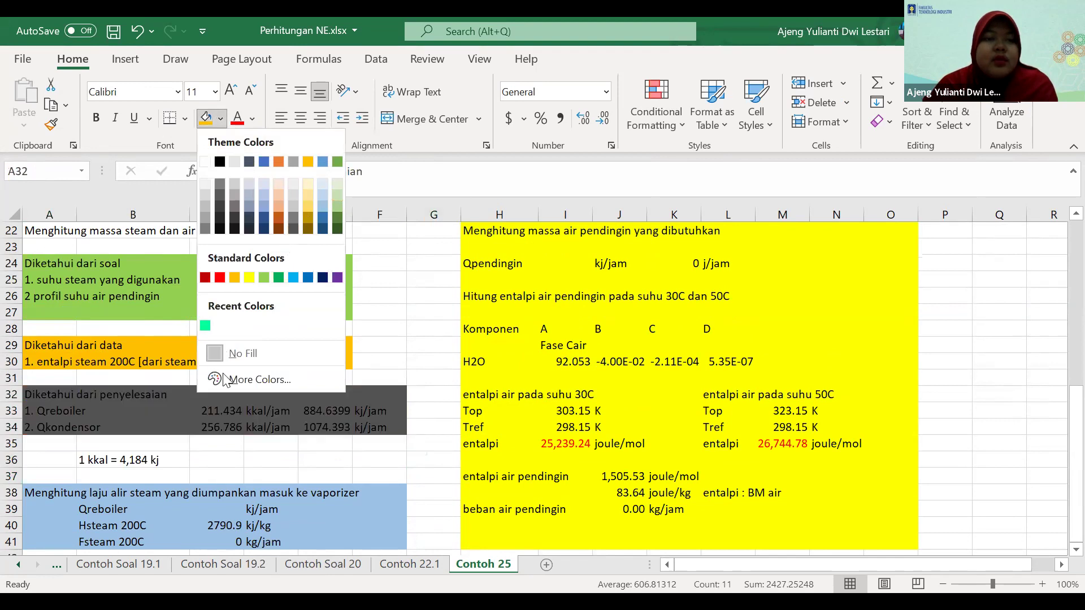
{"action": "left_click", "coordinate": [806, 316]}
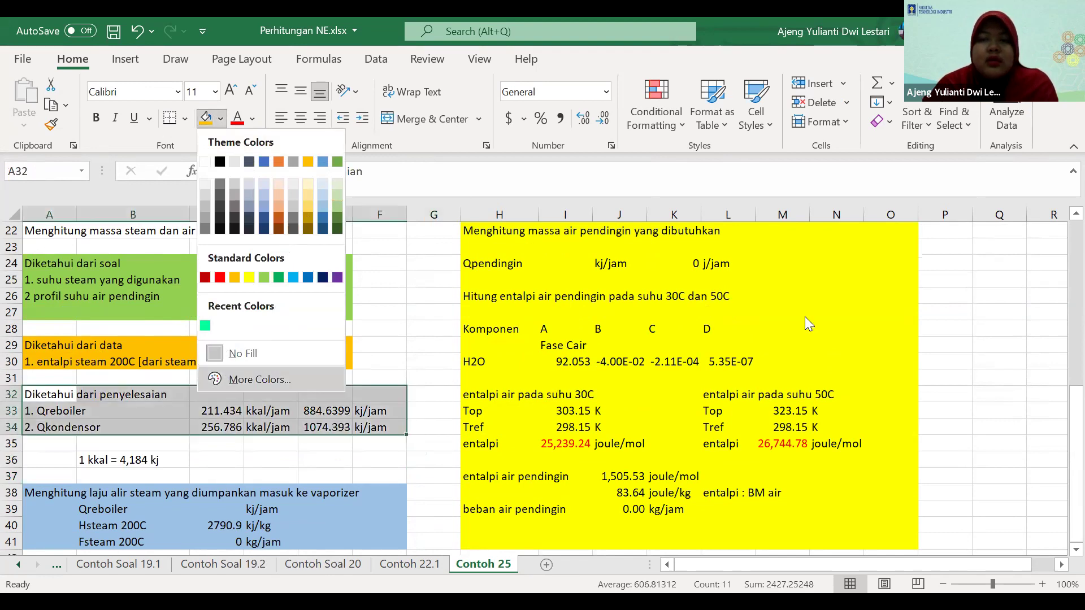
{"action": "left_click", "coordinate": [933, 235]}
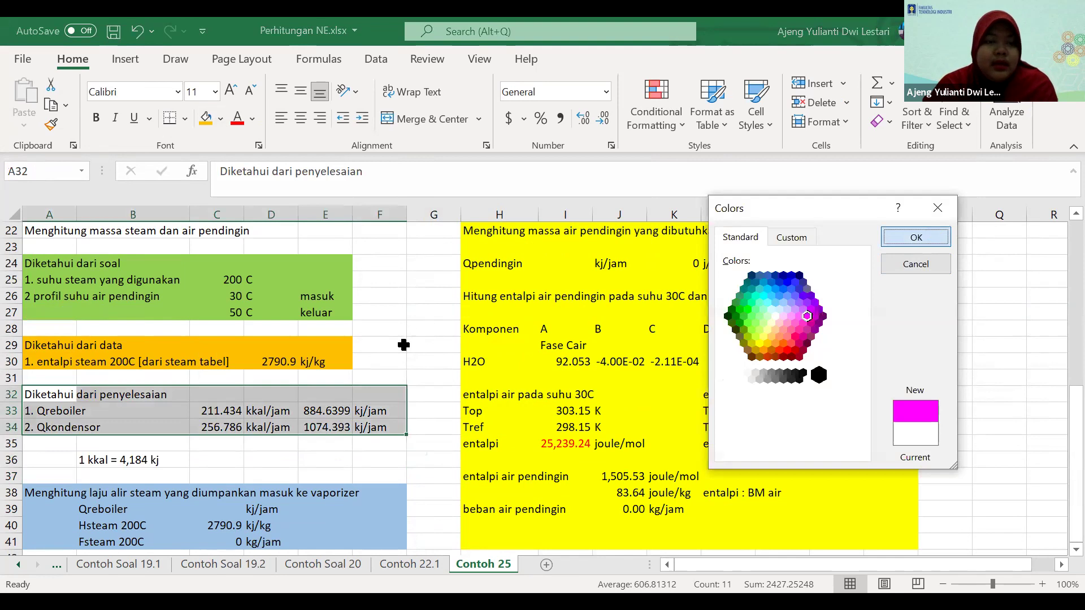
Examine the units of Qreboiler, Qkondensor, the steam enthalpy and the cooling-water enthalpy on the sheet
{"action": "left_click", "coordinate": [420, 330]}
{"action": "scroll", "coordinate": [87, 395], "scroll_direction": "down", "scroll_amount": 1}
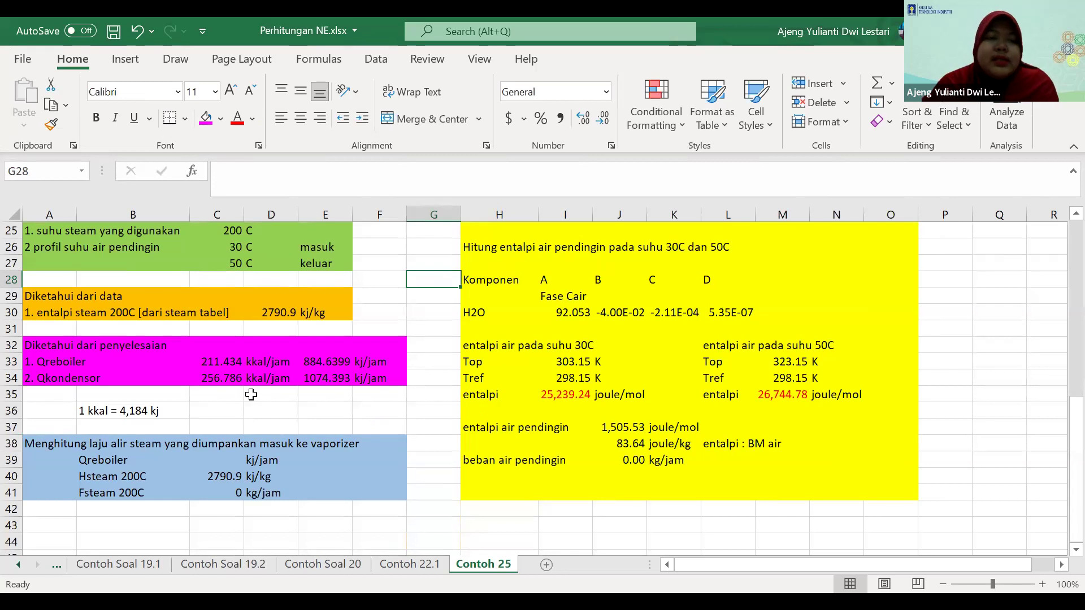
{"action": "left_click_drag", "start_coordinate": [272, 361], "coordinate": [277, 380]}
{"action": "left_click", "coordinate": [336, 411]}
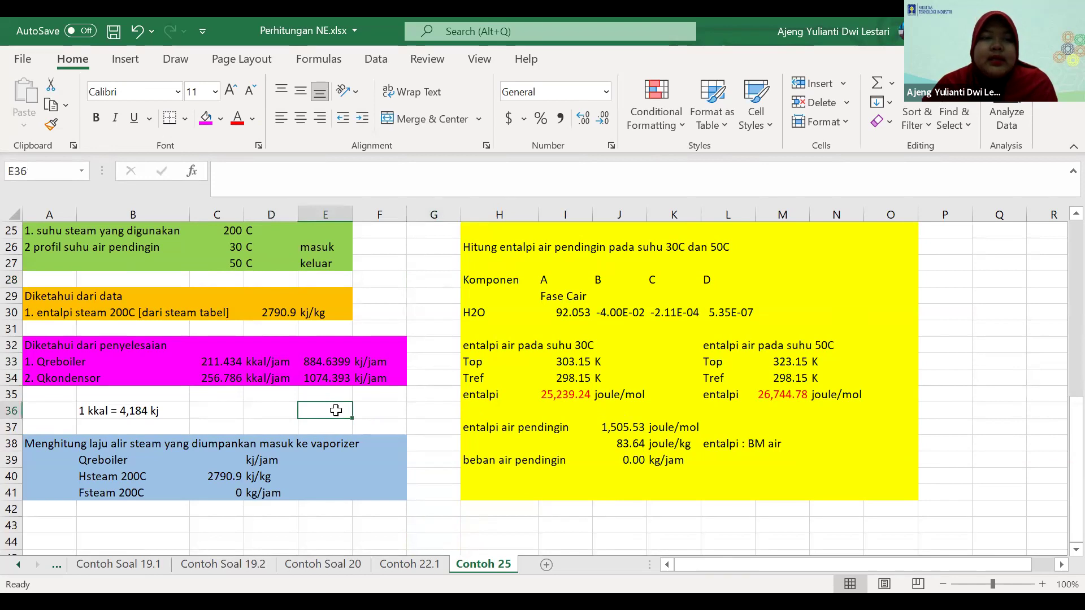
{"action": "scroll", "coordinate": [284, 407], "scroll_direction": "up", "scroll_amount": 1}
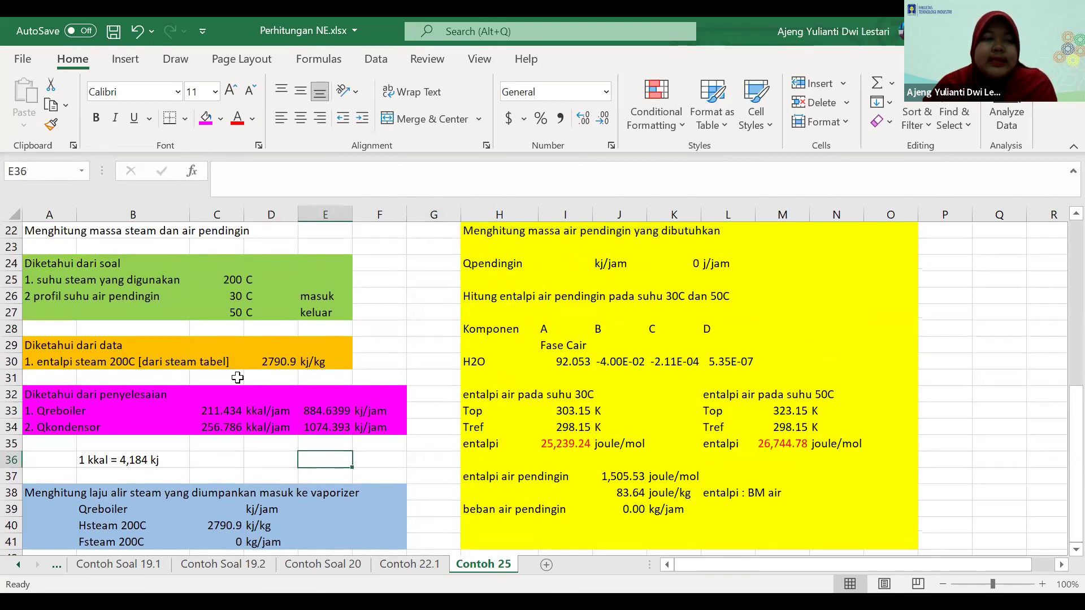
{"action": "left_click", "coordinate": [319, 363]}
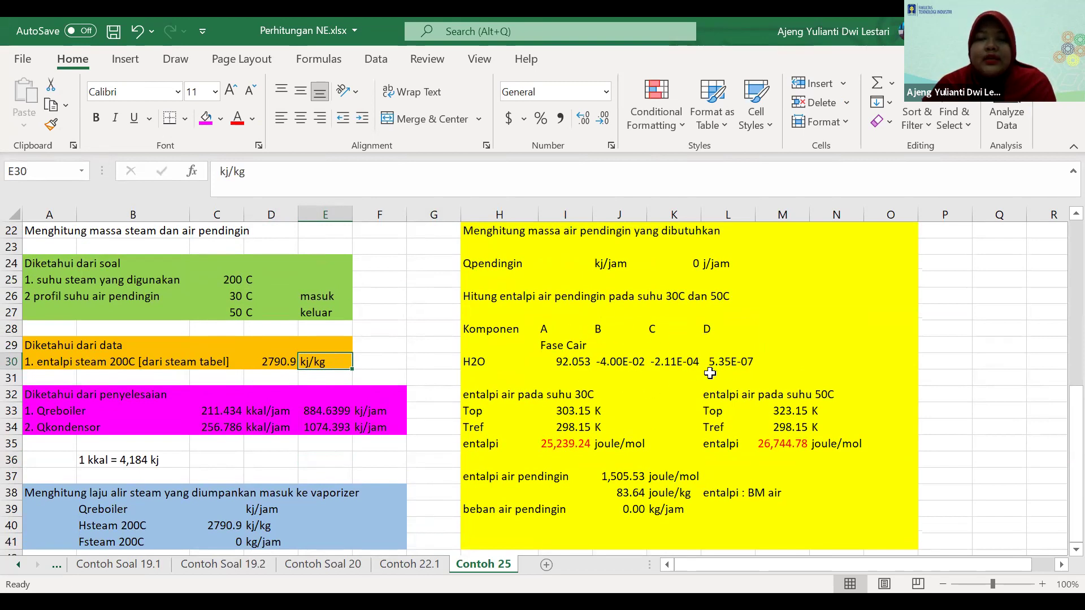
{"action": "left_click", "coordinate": [648, 444]}
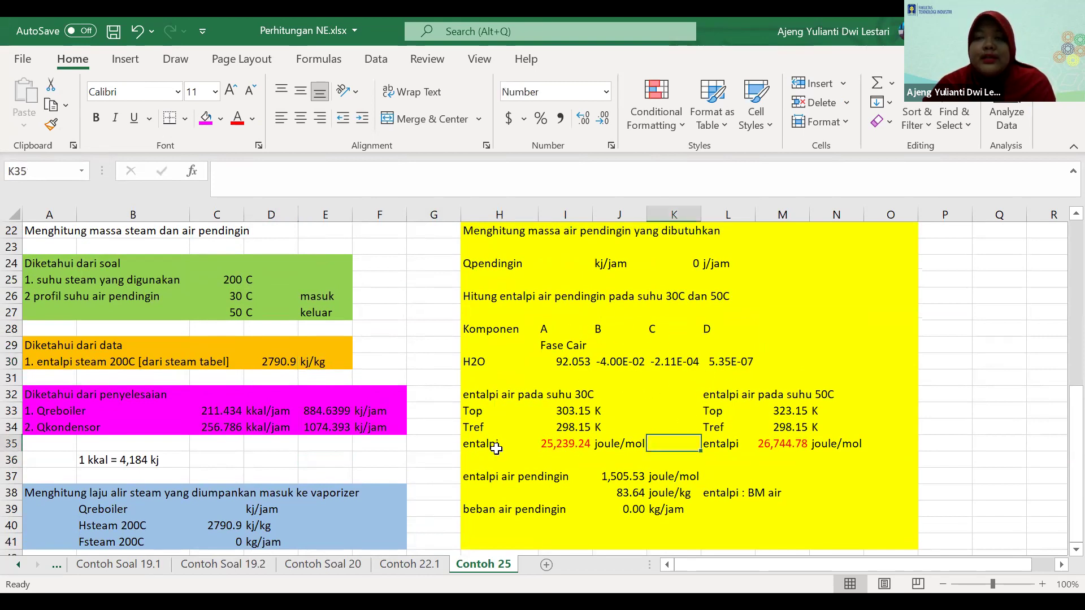
Colour the steam enthalpy unit in E30 and the 30 °C water enthalpy unit in J35 red
{"action": "left_click", "coordinate": [331, 358]}
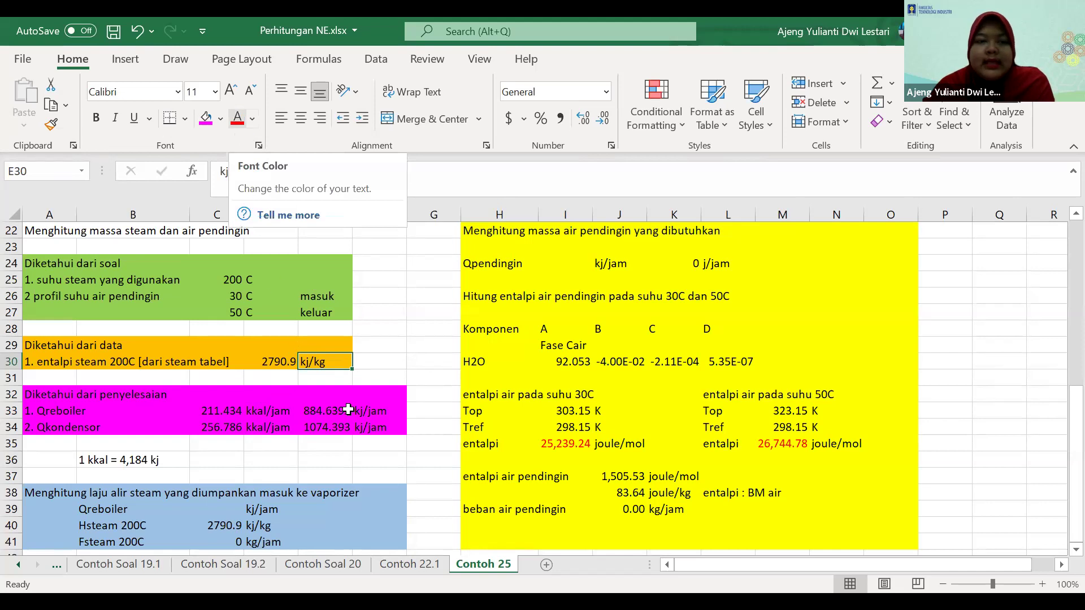
{"action": "left_click", "coordinate": [631, 443]}
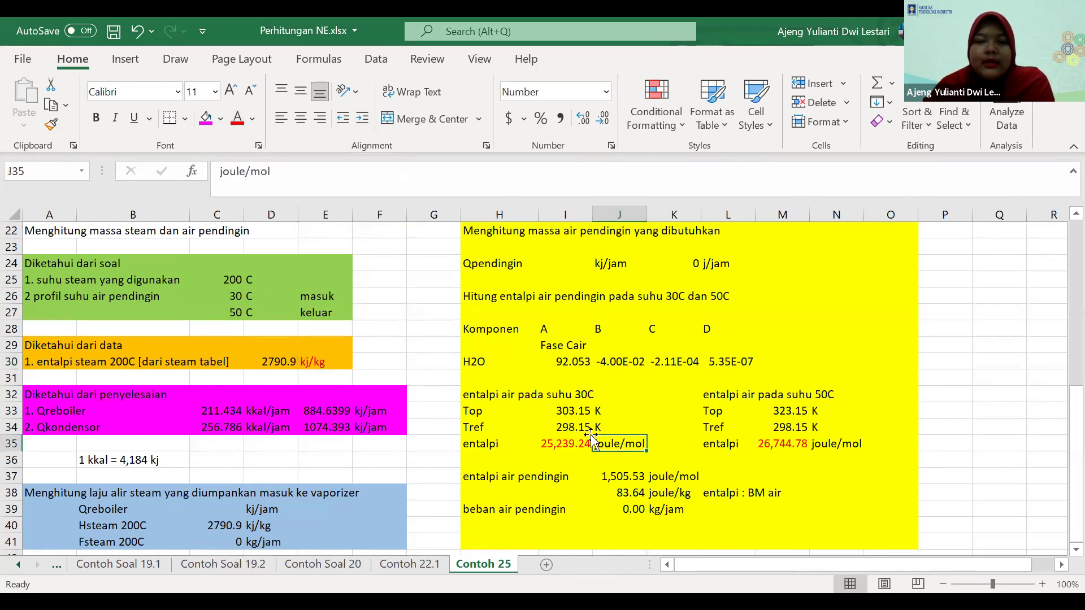
{"action": "left_click", "coordinate": [236, 119]}
{"action": "left_click", "coordinate": [413, 355]}
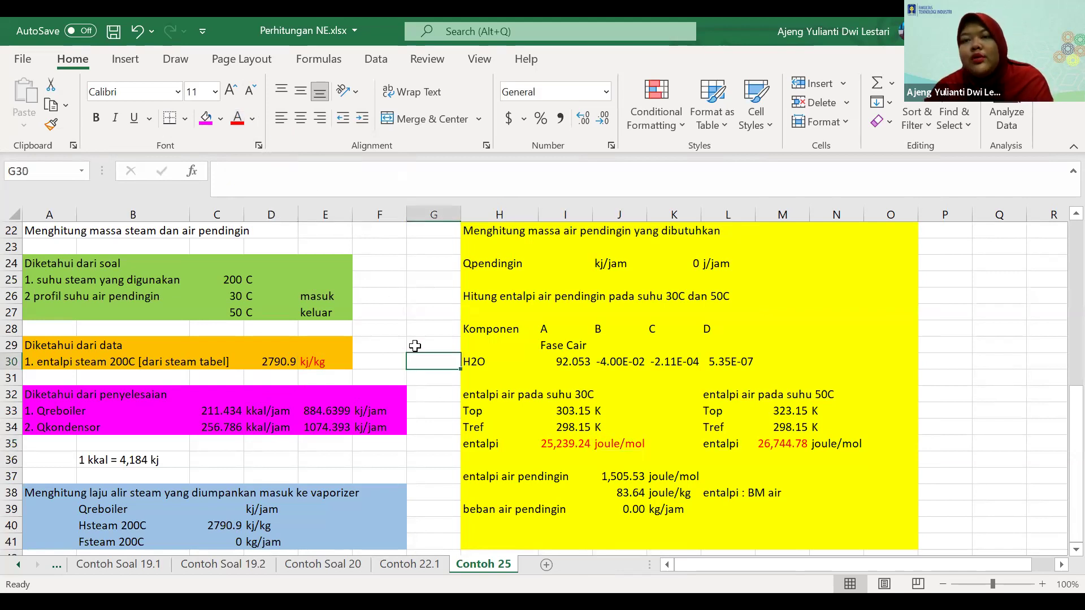
Colour the kj/jam units of Qreboiler and Qkondensor, cells F33:F34, red
{"action": "left_click", "coordinate": [274, 416]}
{"action": "left_click_drag", "start_coordinate": [277, 424], "coordinate": [277, 430]}
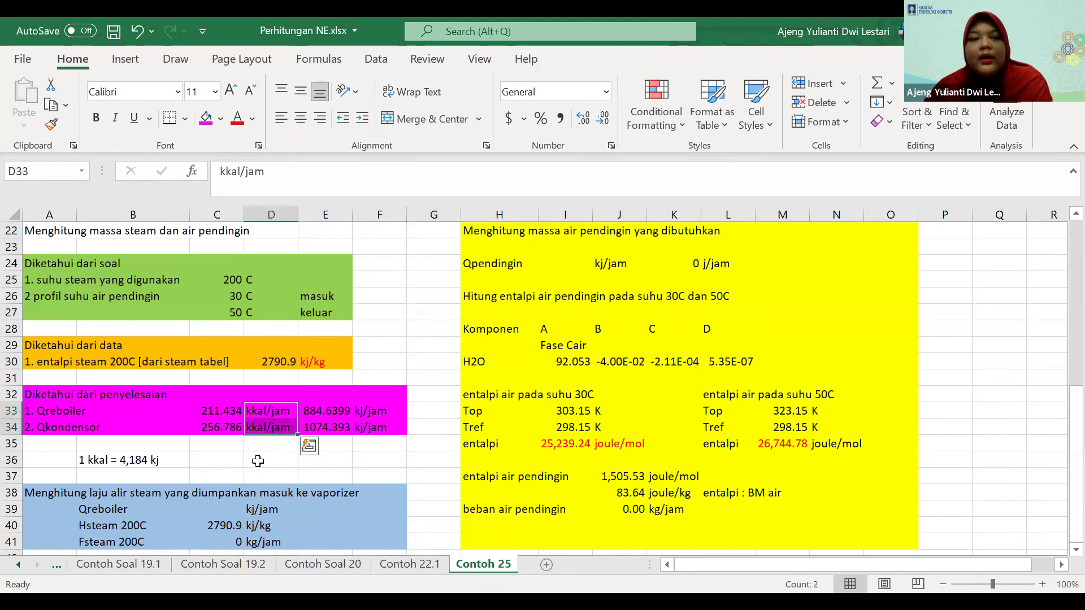
{"action": "left_click", "coordinate": [270, 460]}
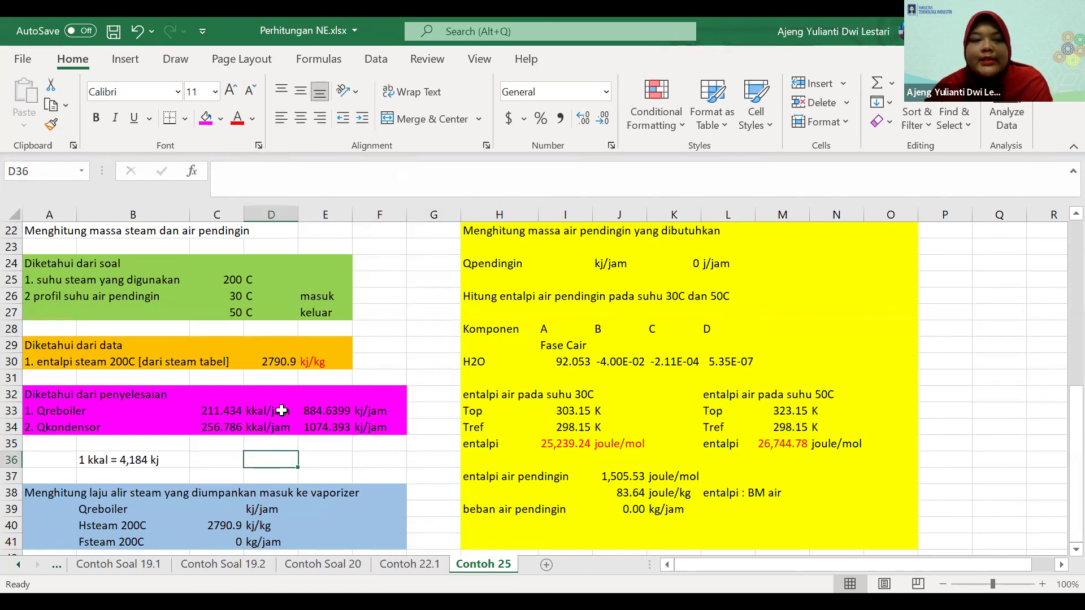
{"action": "left_click_drag", "start_coordinate": [388, 414], "coordinate": [389, 425]}
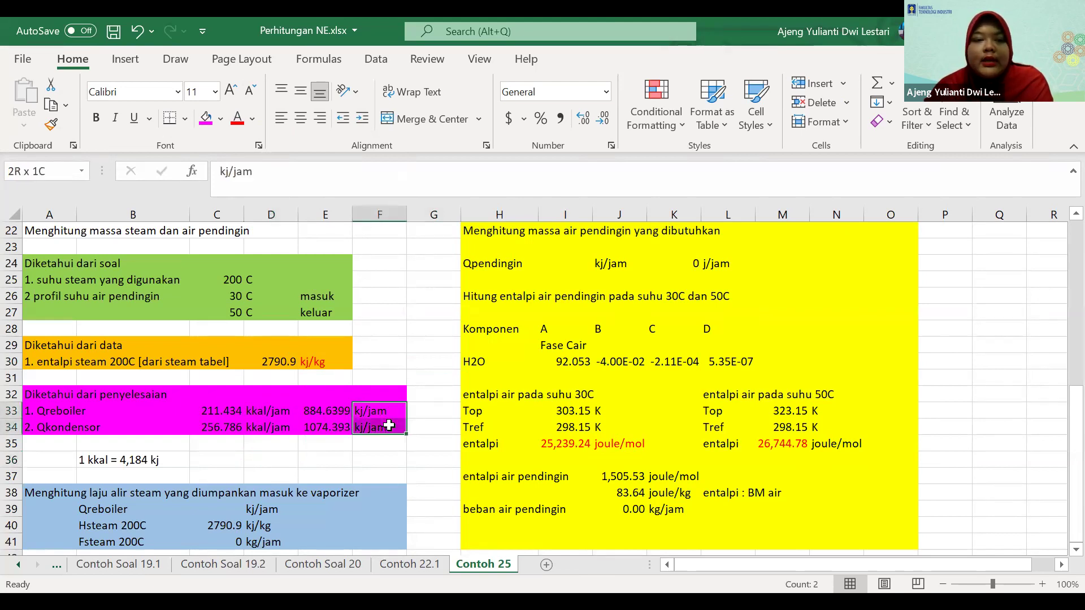
{"action": "left_click", "coordinate": [237, 118]}
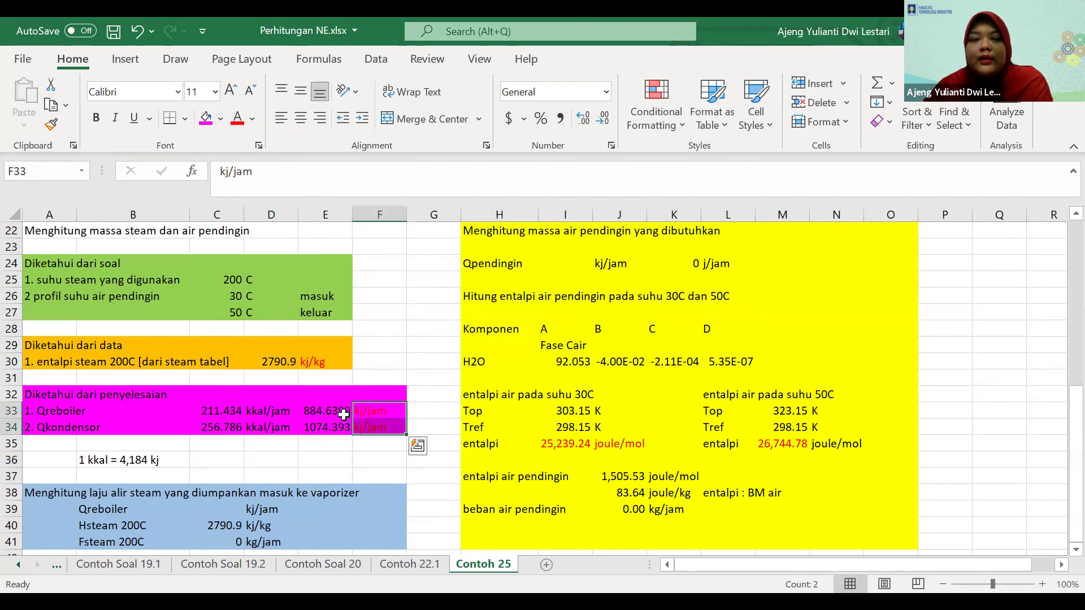
{"action": "left_click", "coordinate": [336, 444]}
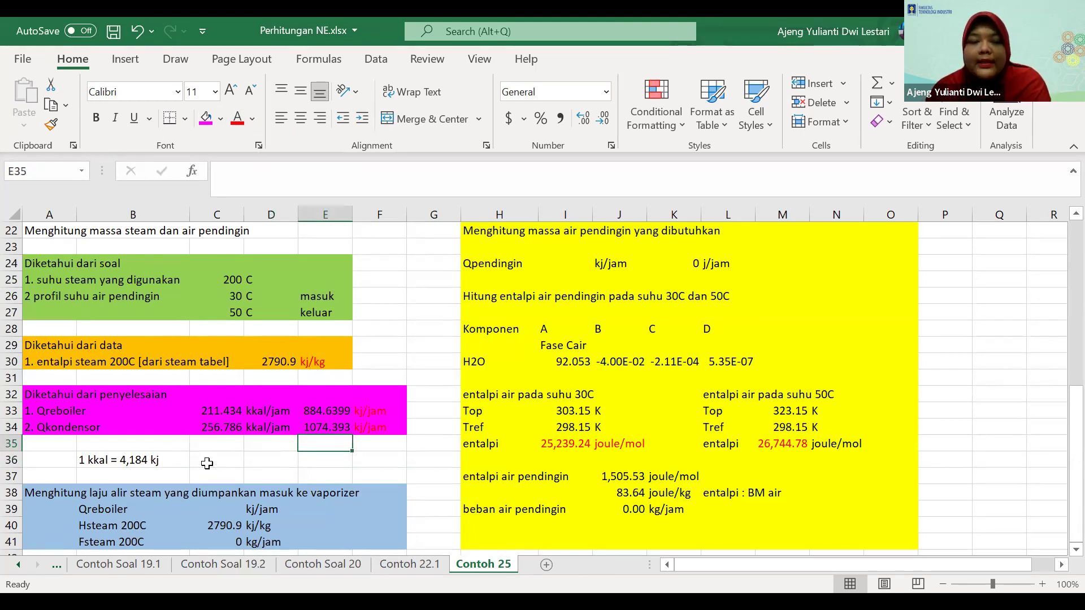
Check the kkal-to-kJ conversion formulas for Qreboiler and Qkondensor in cells E33 and E34
{"action": "double_click", "coordinate": [326, 413]}
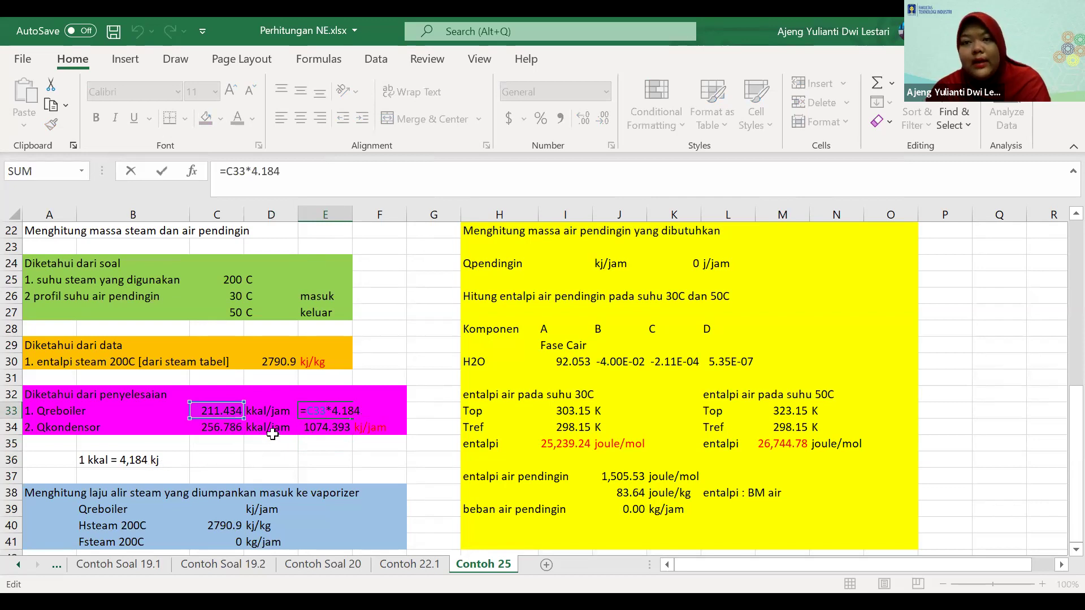
{"action": "key", "text": "Return"}
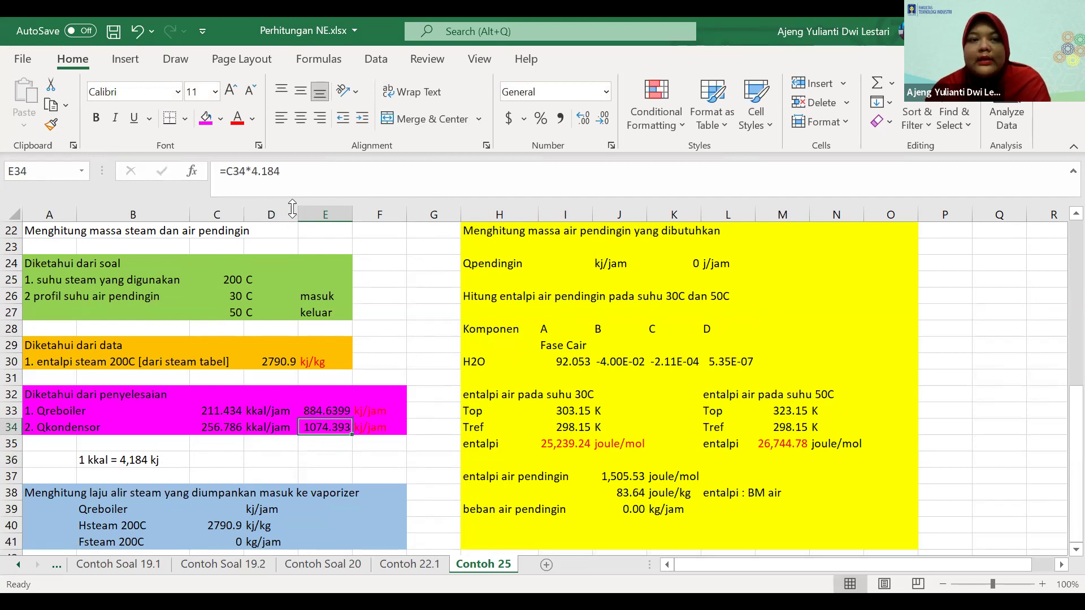
{"action": "left_click", "coordinate": [313, 175]}
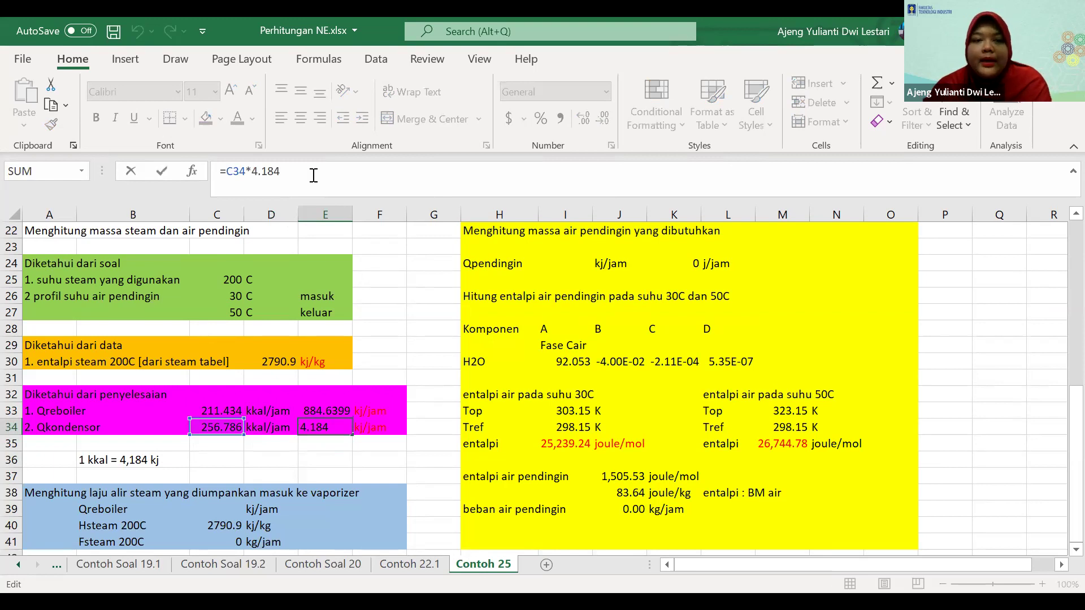
{"action": "key", "text": "Return"}
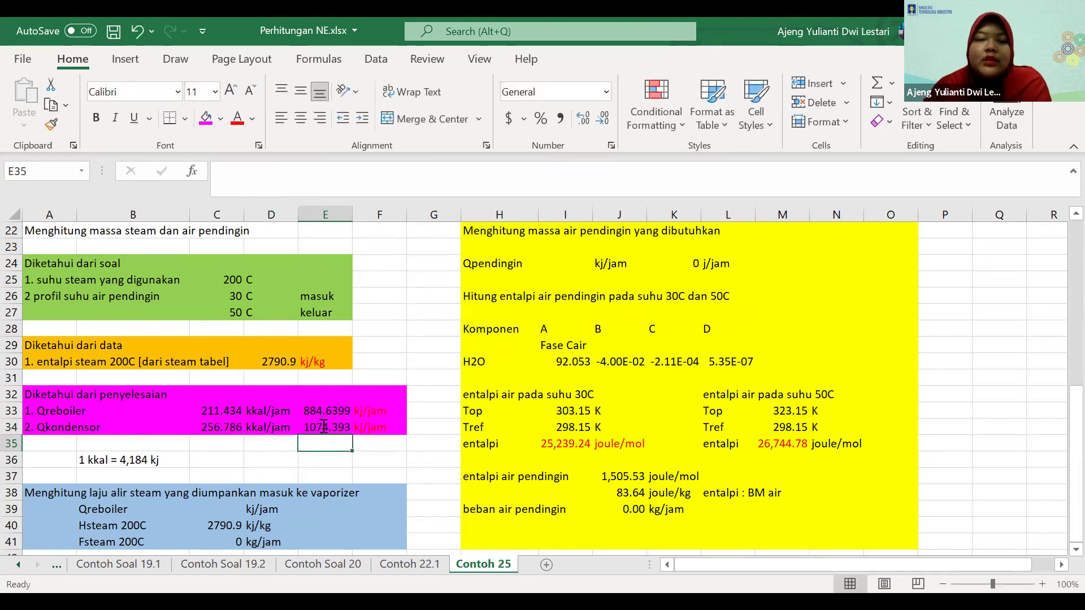
{"action": "key", "text": "Up"}
{"action": "key", "text": "Up"}
{"action": "key", "text": "shift+Down"}
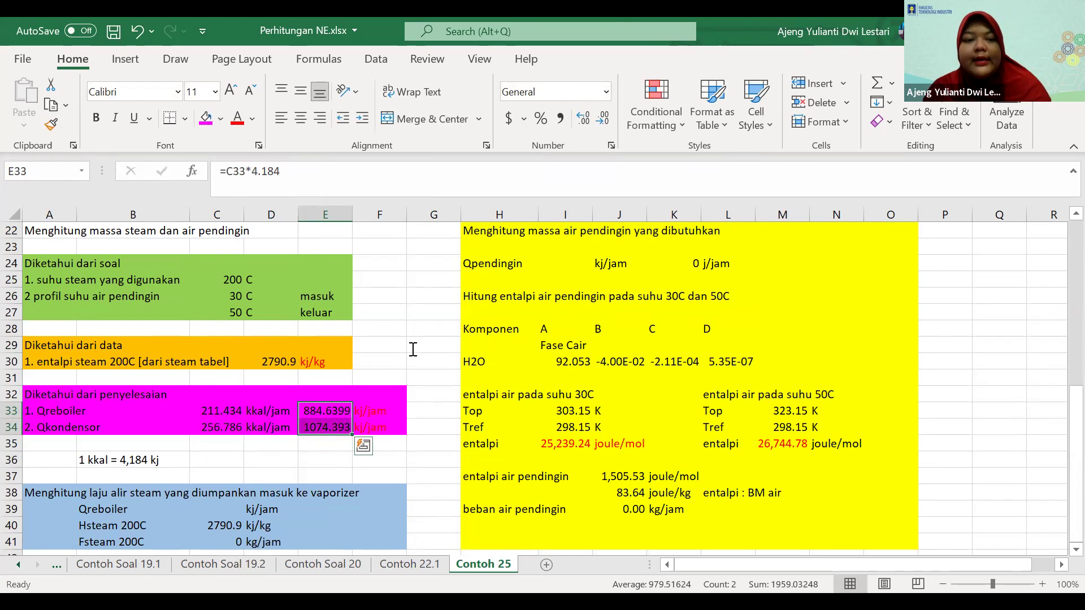
{"action": "left_click", "coordinate": [413, 349]}
Reduce the converted Qreboiler and Qkondensor values in E33:E34 to two decimal places
{"action": "scroll", "coordinate": [331, 444], "scroll_direction": "down", "scroll_amount": 1}
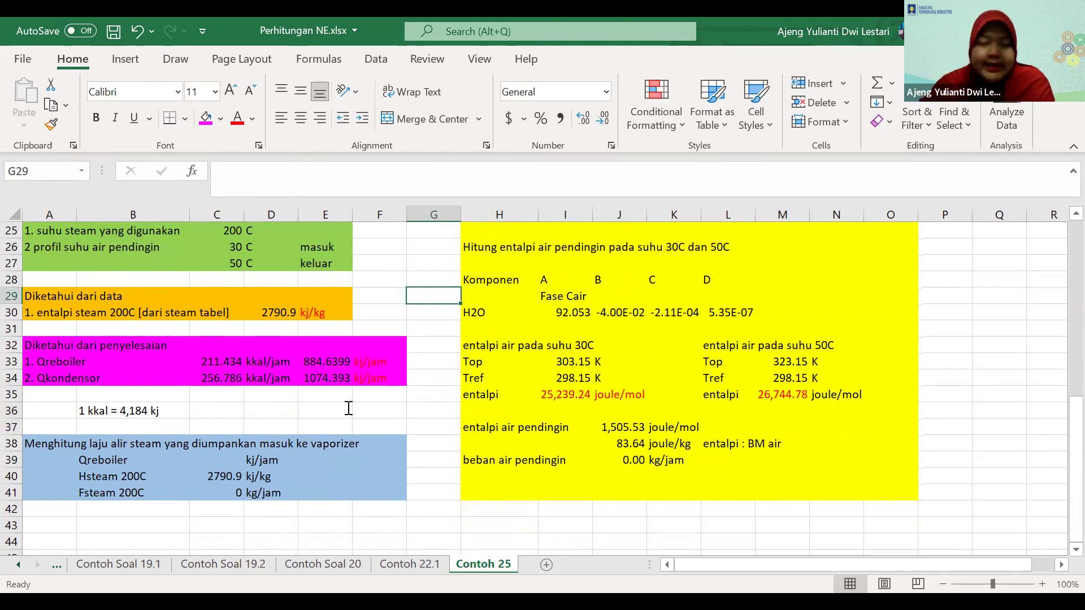
{"action": "left_click_drag", "start_coordinate": [331, 370], "coordinate": [331, 380]}
{"action": "left_click", "coordinate": [601, 118]}
{"action": "left_click", "coordinate": [601, 118]}
{"action": "left_click", "coordinate": [426, 428]}
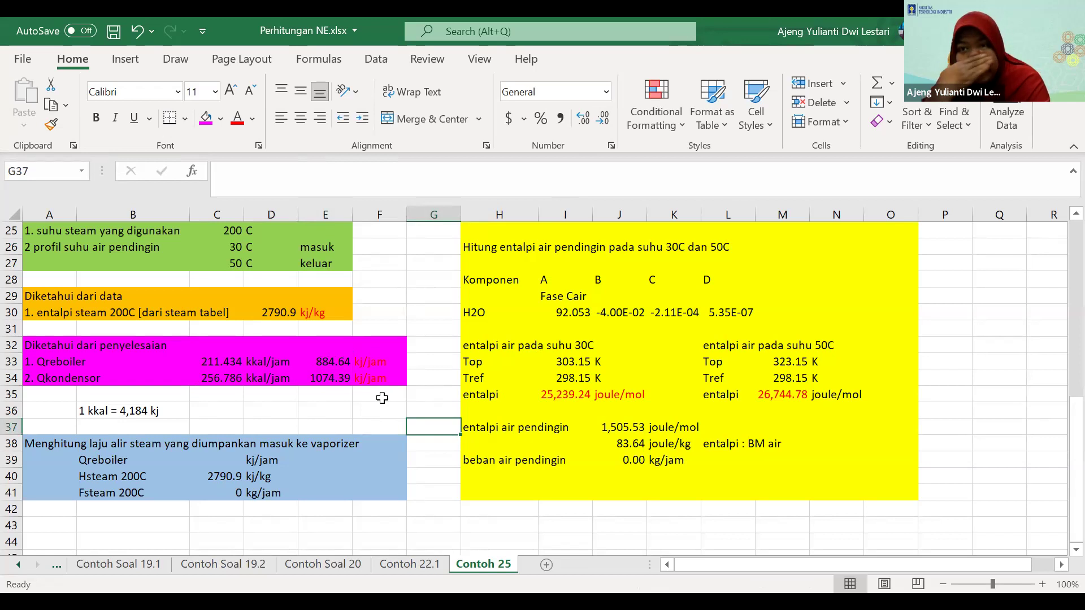
Replace the word "vaporizer" with "reboiler" in the steam flow rate heading in A38
{"action": "scroll", "coordinate": [138, 532], "scroll_direction": "up", "scroll_amount": 2}
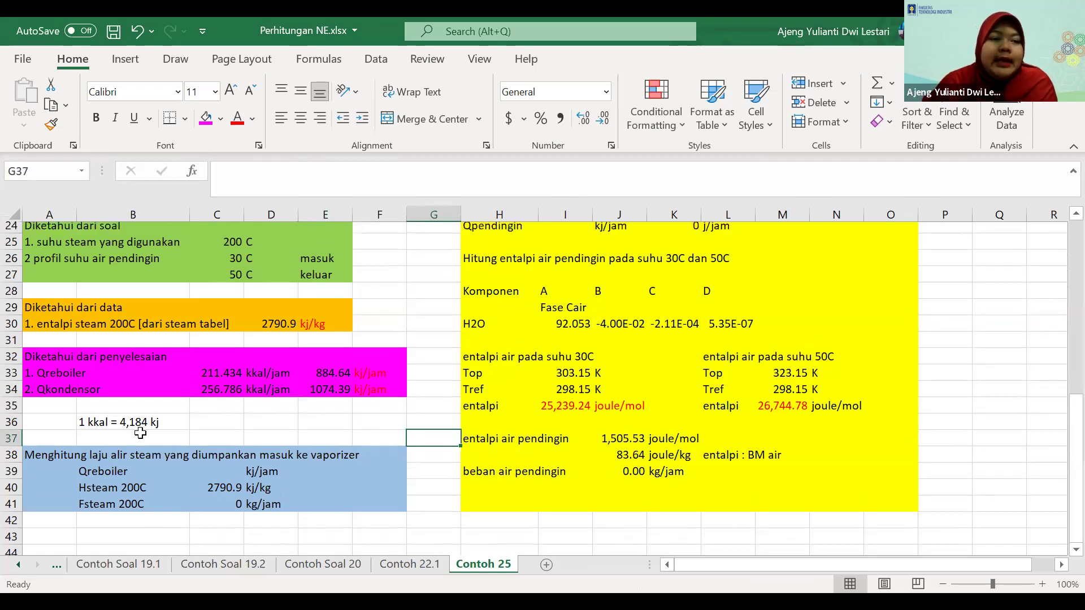
{"action": "scroll", "coordinate": [155, 323], "scroll_direction": "down", "scroll_amount": 2}
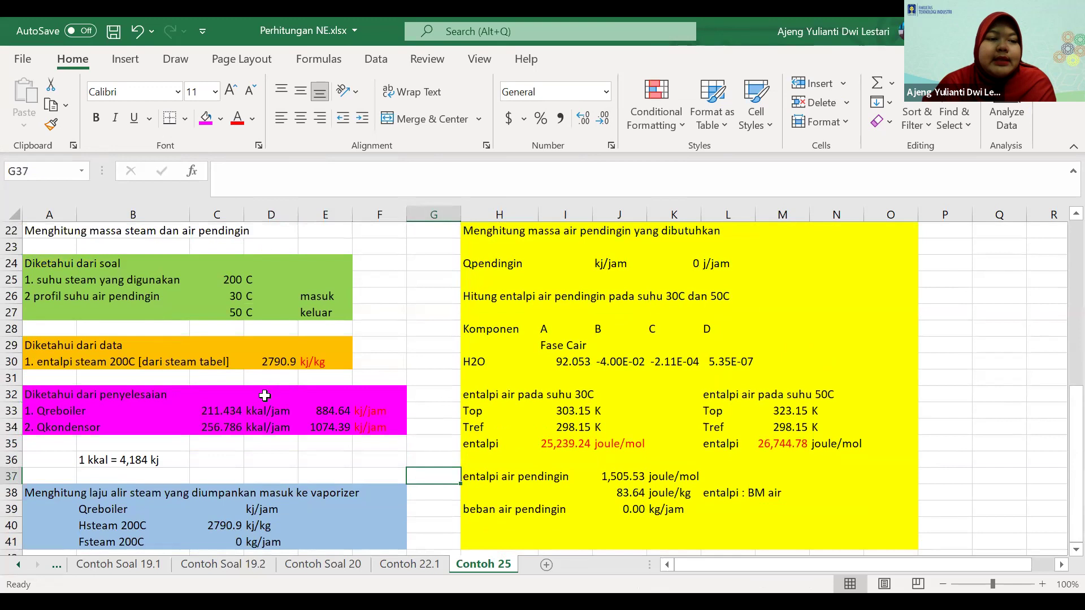
{"action": "scroll", "coordinate": [42, 392], "scroll_direction": "down", "scroll_amount": 1}
{"action": "scroll", "coordinate": [42, 392], "scroll_direction": "down", "scroll_amount": 1}
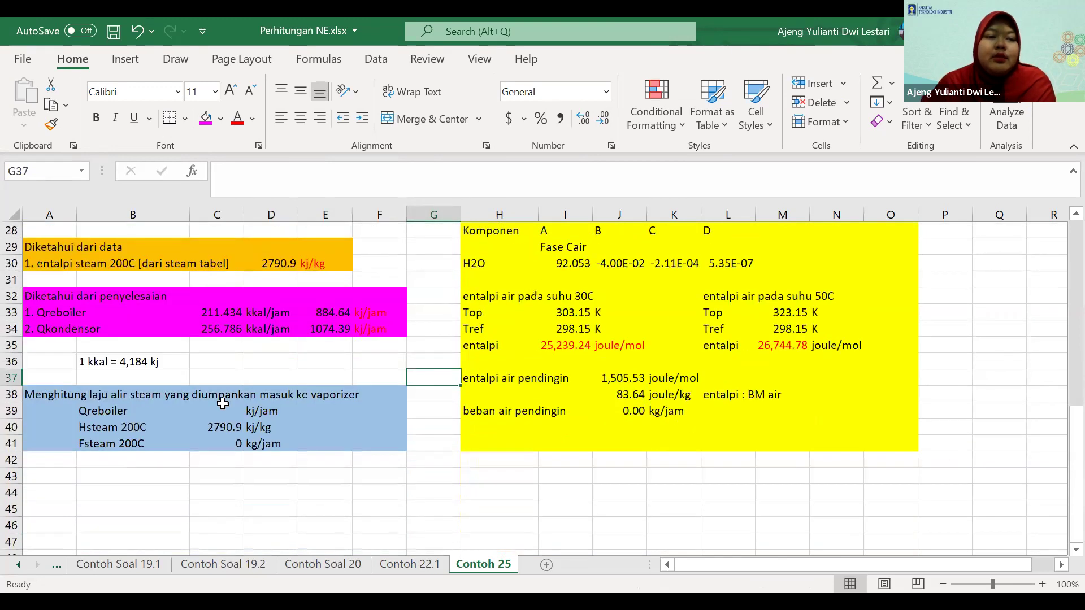
{"action": "left_click", "coordinate": [143, 399]}
{"action": "left_click", "coordinate": [40, 395]}
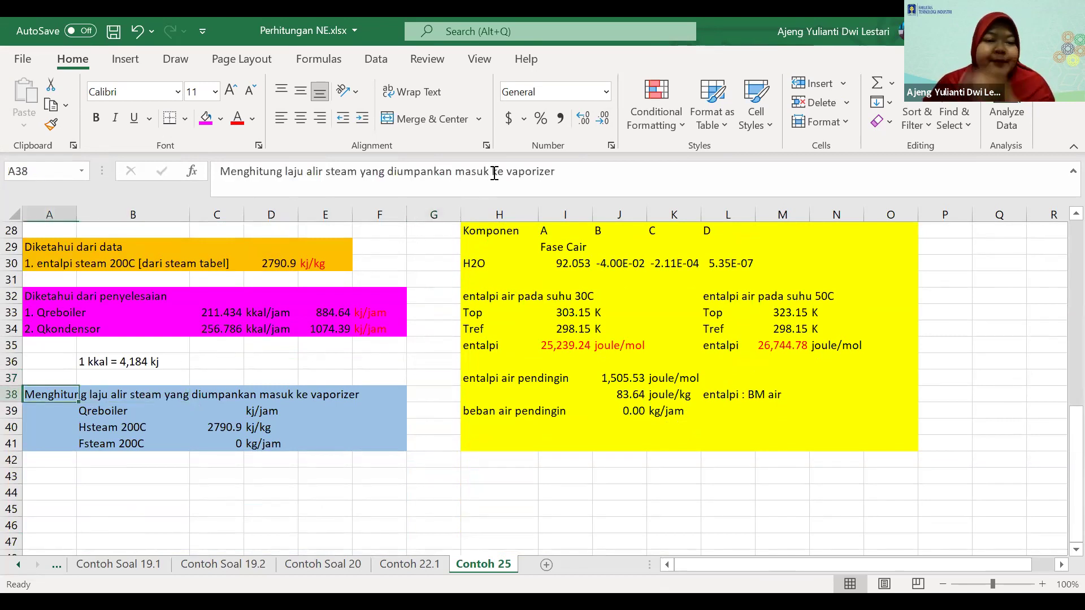
{"action": "double_click", "coordinate": [565, 169]}
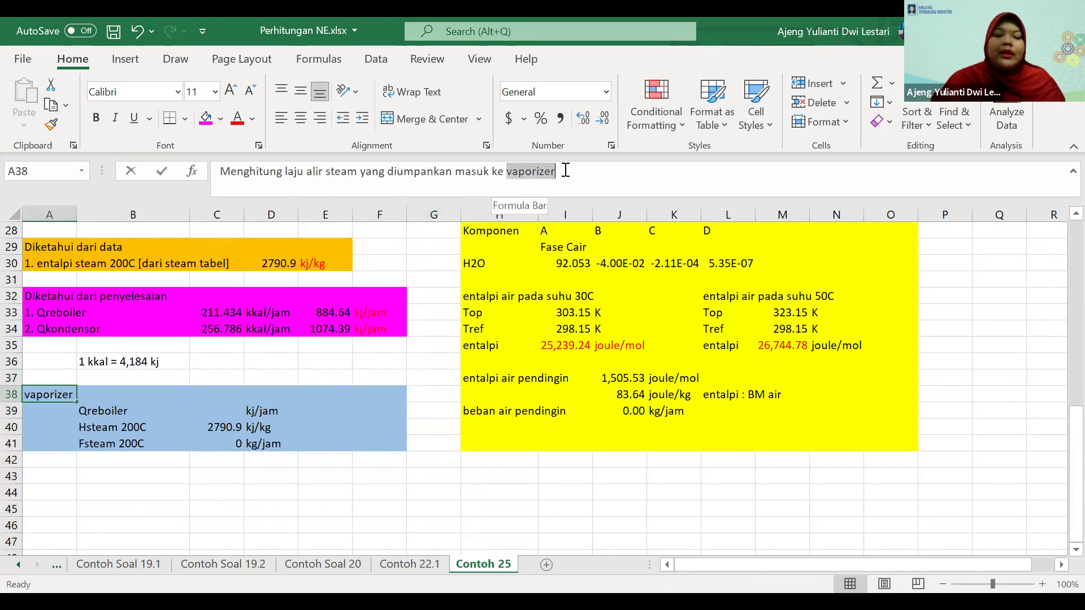
{"action": "type", "text": "rebp"}
{"action": "key", "text": "BackSpace"}
{"action": "type", "text": "oiler"}
Insert the word "massa" after "laju alir" in the A38 heading
{"action": "left_click", "coordinate": [32, 395]}
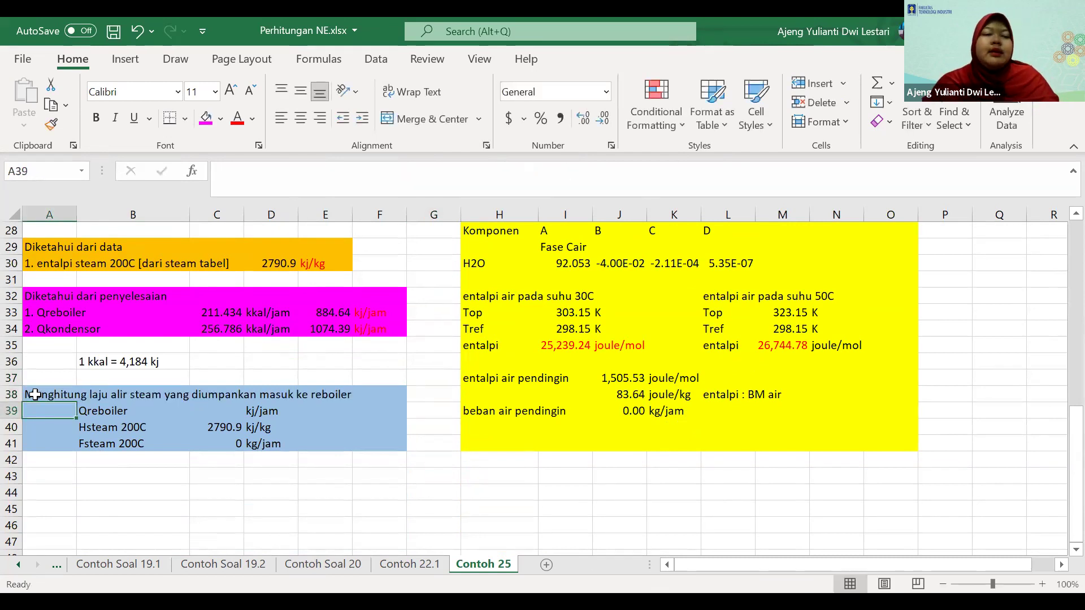
{"action": "left_click", "coordinate": [327, 171]}
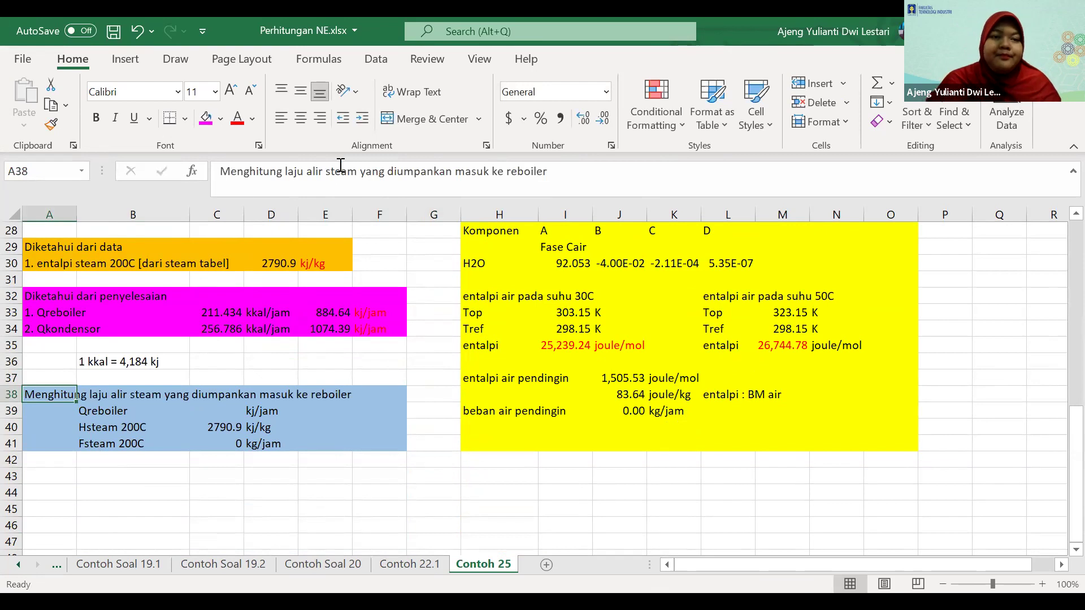
{"action": "type", "text": "massa"}
{"action": "key", "text": "Return"}
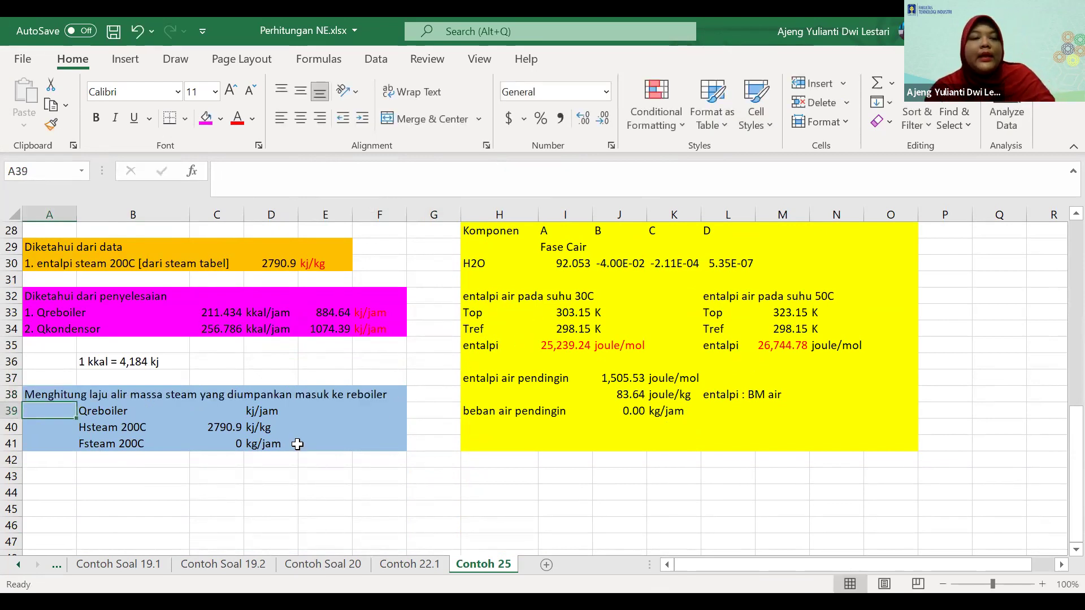
Link the Qreboiler value in C39 to the converted kj/jam value in E33
{"action": "left_click", "coordinate": [227, 412]}
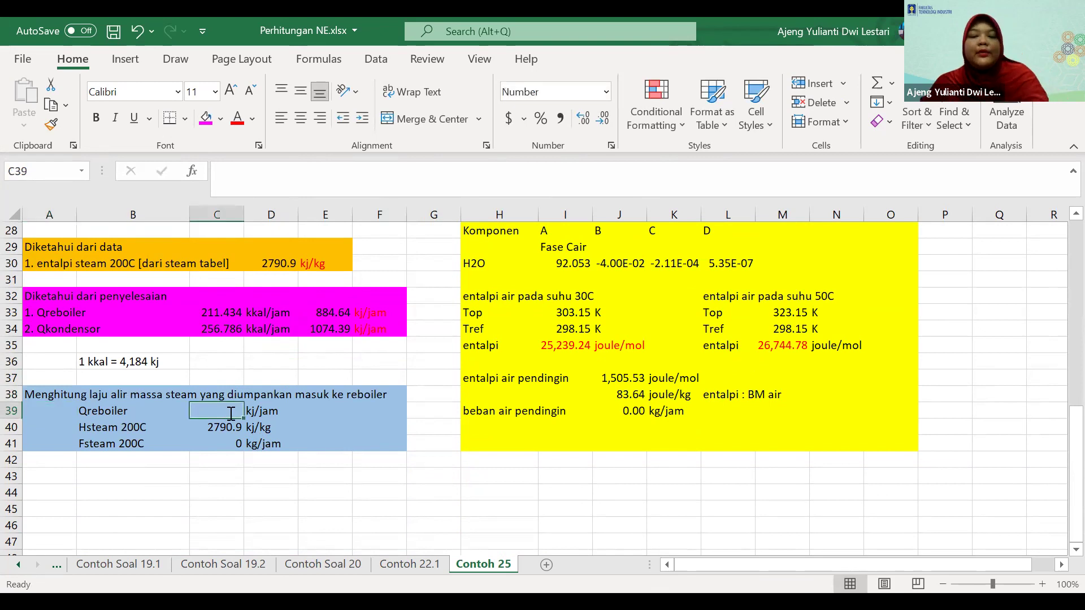
{"action": "type", "text": "="}
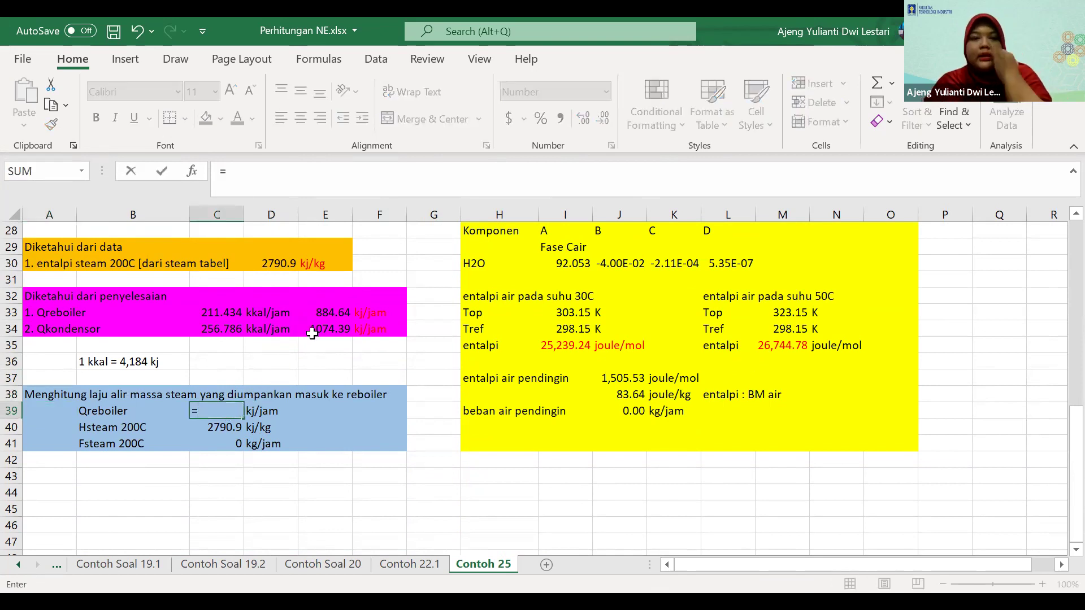
{"action": "left_click", "coordinate": [325, 312]}
{"action": "key", "text": "Return"}
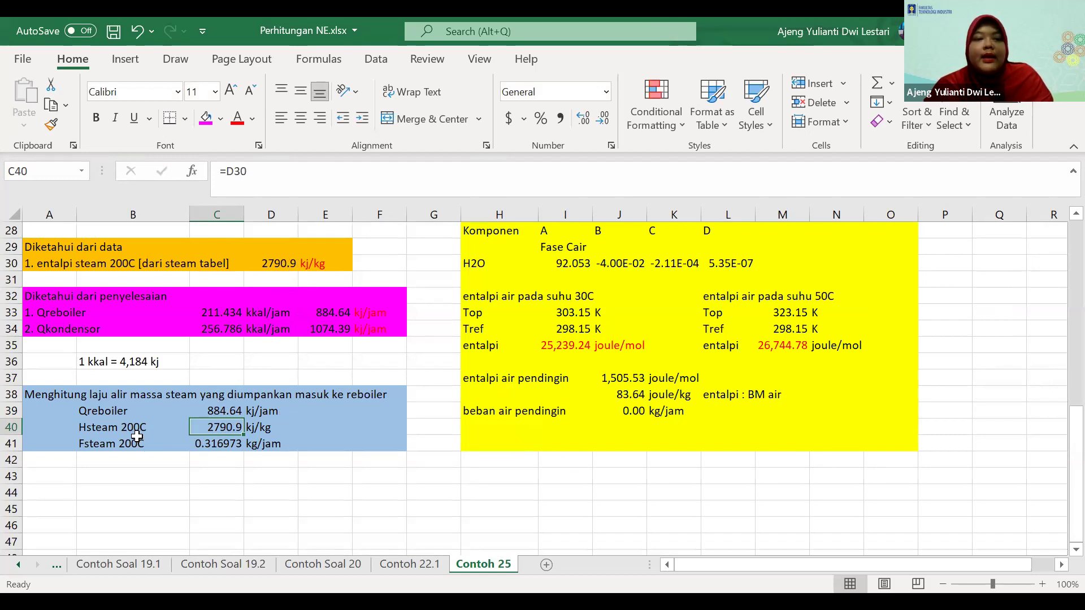
Check the Fsteam 200C formula in C41, which divides Qreboiler by the steam enthalpy
{"action": "key", "text": "Down"}
{"action": "key", "text": "Left"}
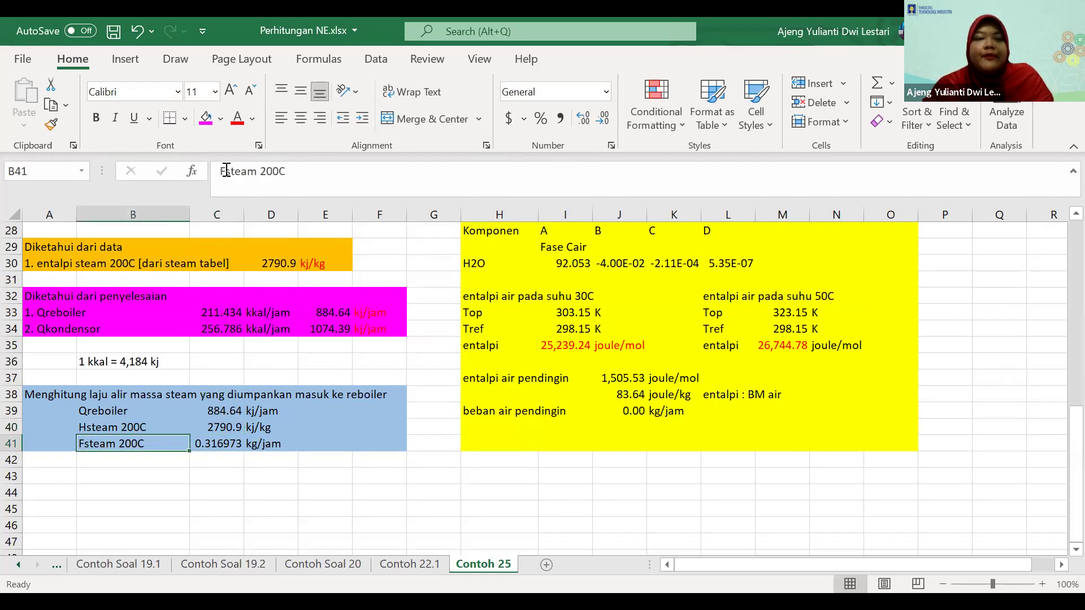
{"action": "left_click", "coordinate": [241, 483]}
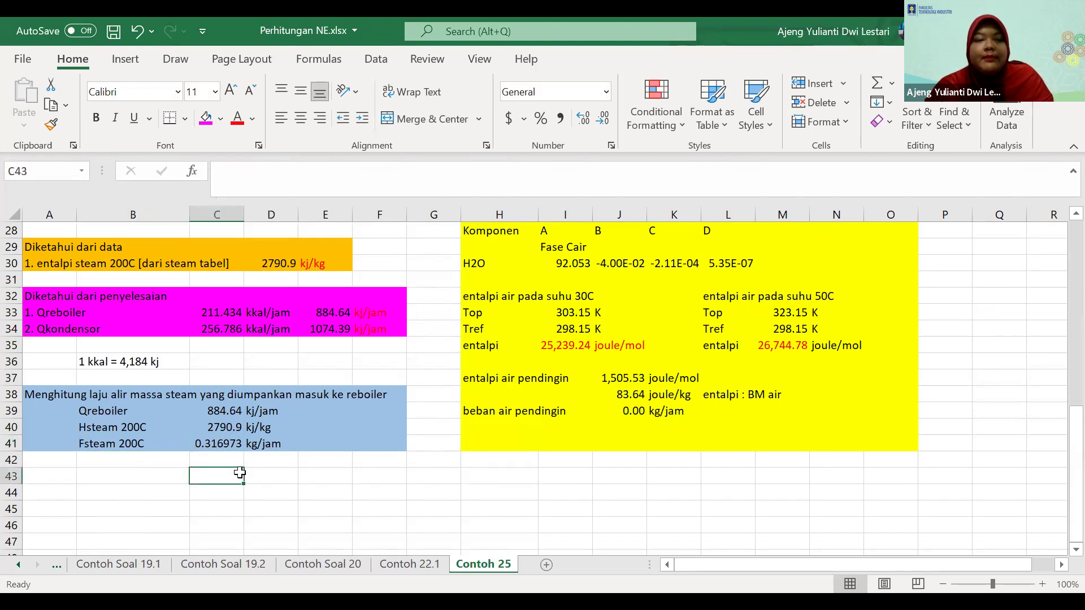
{"action": "double_click", "coordinate": [213, 444]}
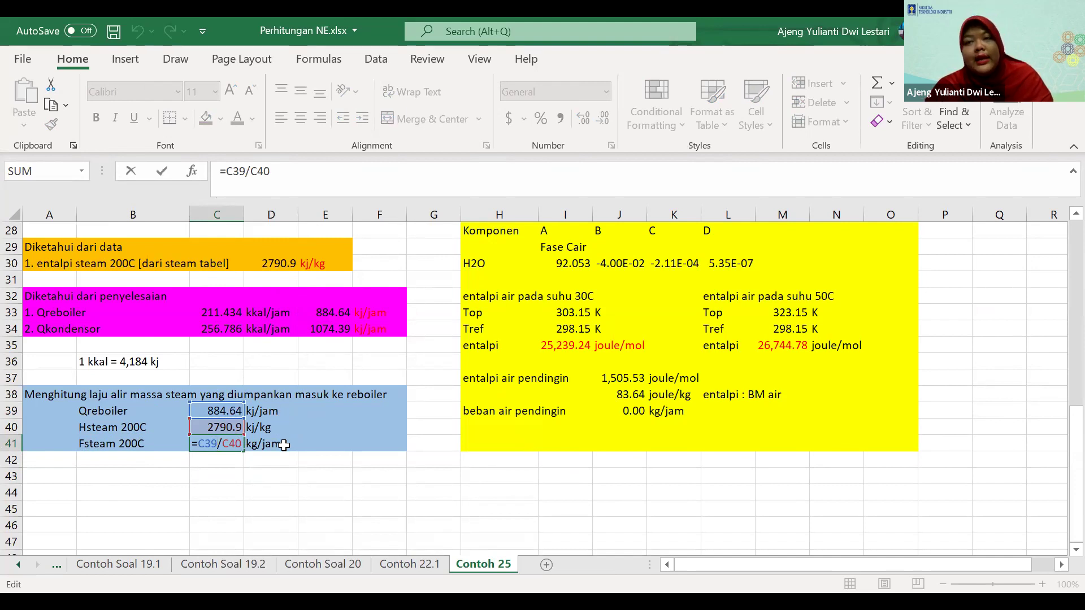
{"action": "key", "text": "ctrl+Return"}
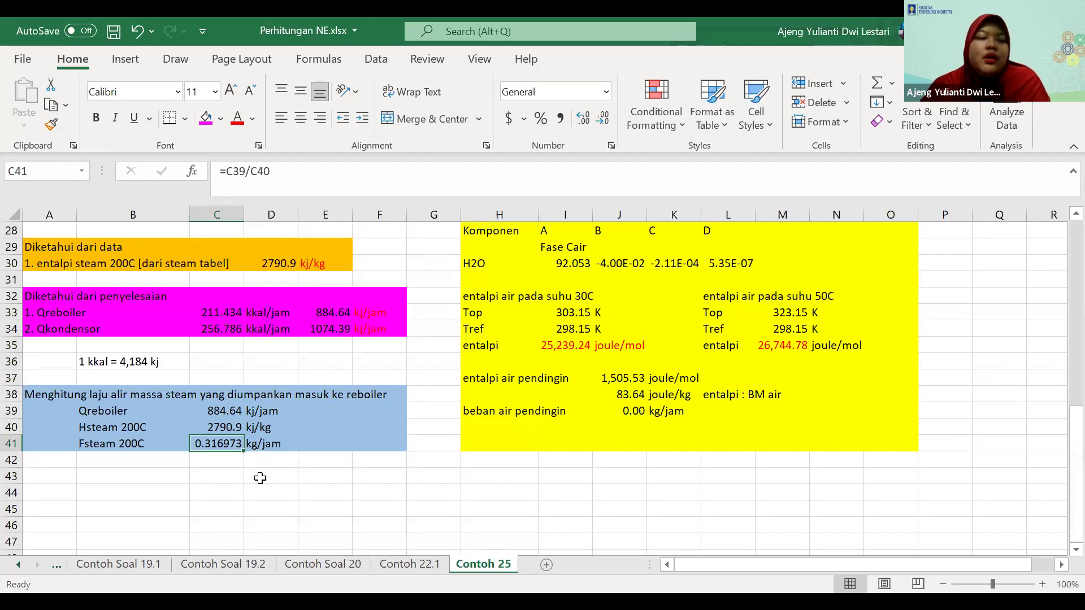
Format the Qreboiler, Hsteam 200C and Fsteam 200C values in C39:C41 to two decimal places
{"action": "left_click_drag", "start_coordinate": [218, 410], "coordinate": [217, 443]}
{"action": "left_click", "coordinate": [608, 114]}
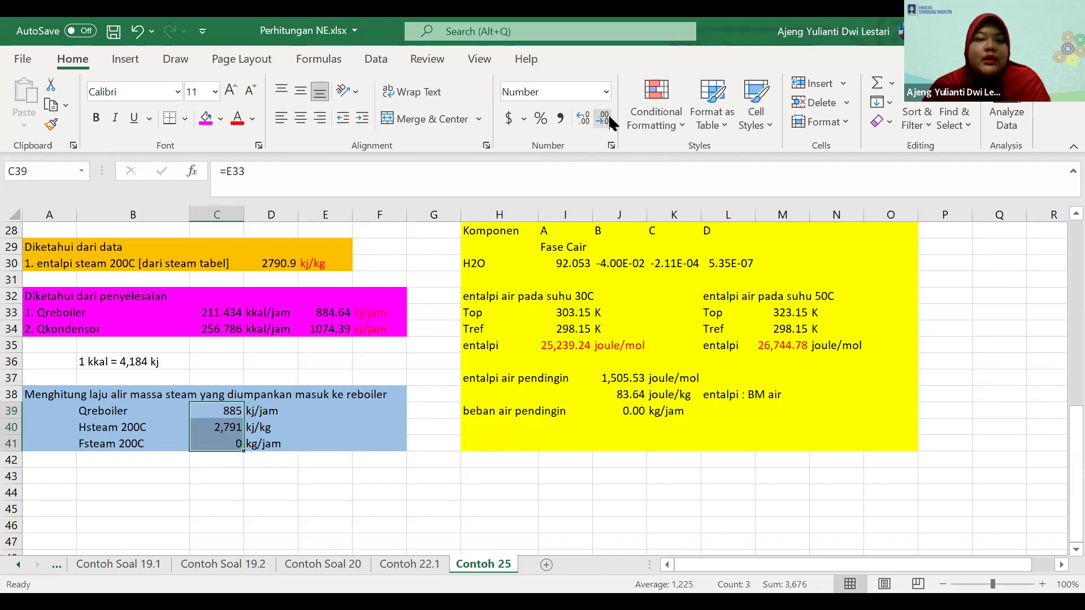
{"action": "left_click", "coordinate": [582, 118]}
{"action": "left_click", "coordinate": [581, 118]}
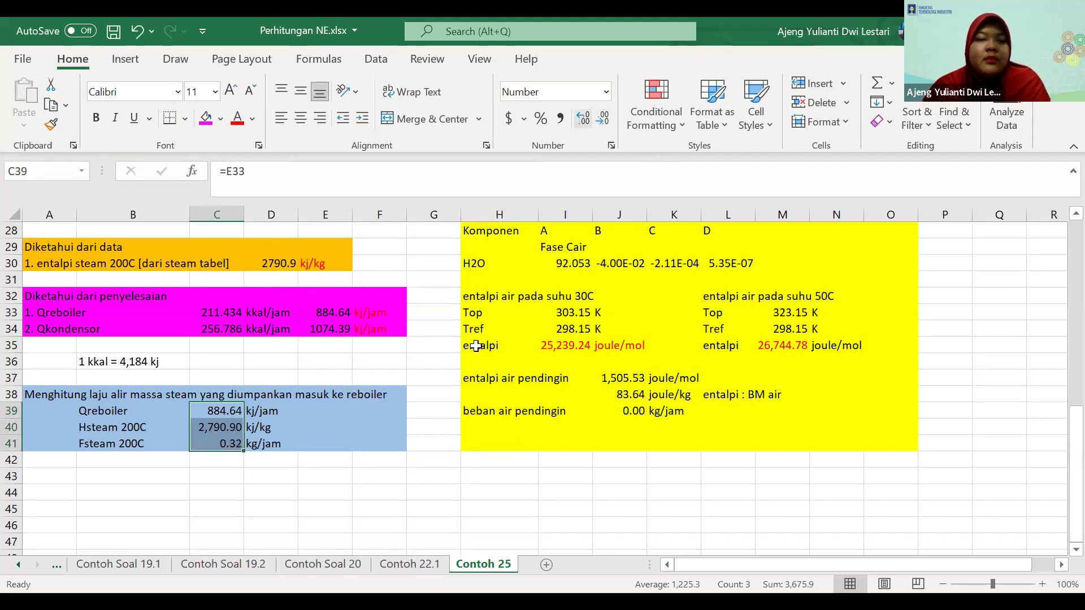
{"action": "left_click", "coordinate": [390, 481]}
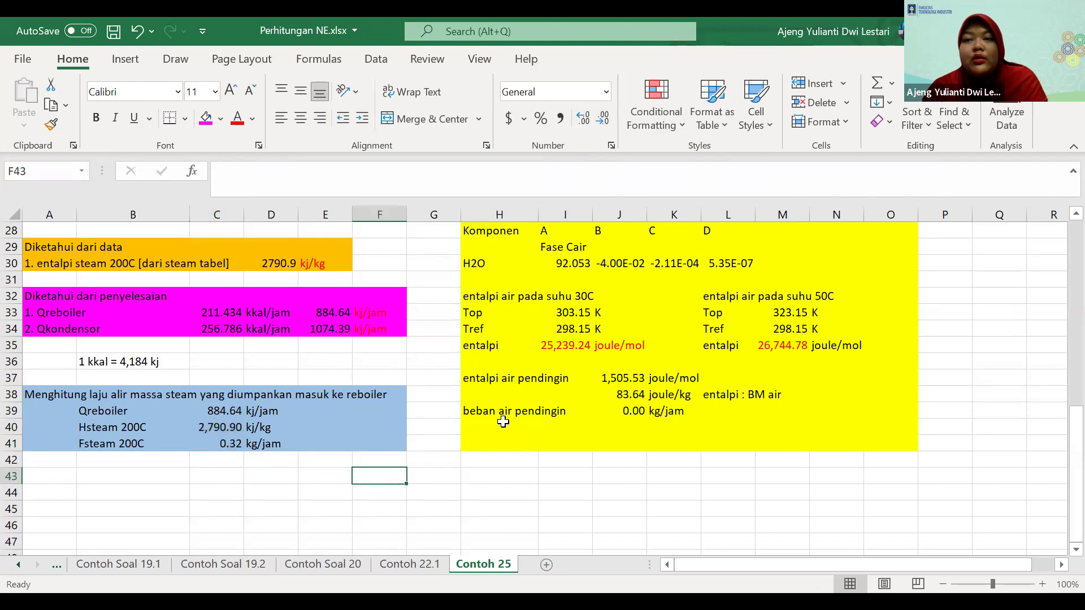
{"action": "left_click_drag", "start_coordinate": [40, 395], "coordinate": [393, 445]}
{"action": "left_click", "coordinate": [380, 491]}
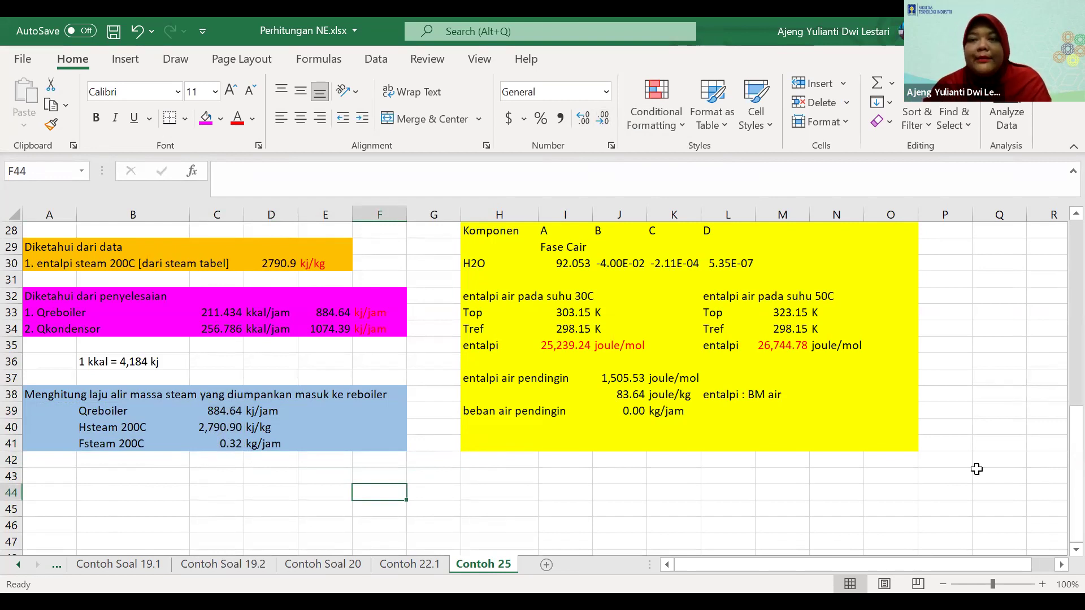
Append "di kondensor" to the cooling-water mass heading in H22
{"action": "scroll", "coordinate": [976, 475], "scroll_direction": "up", "scroll_amount": 4}
{"action": "scroll", "coordinate": [856, 464], "scroll_direction": "down", "scroll_amount": 2}
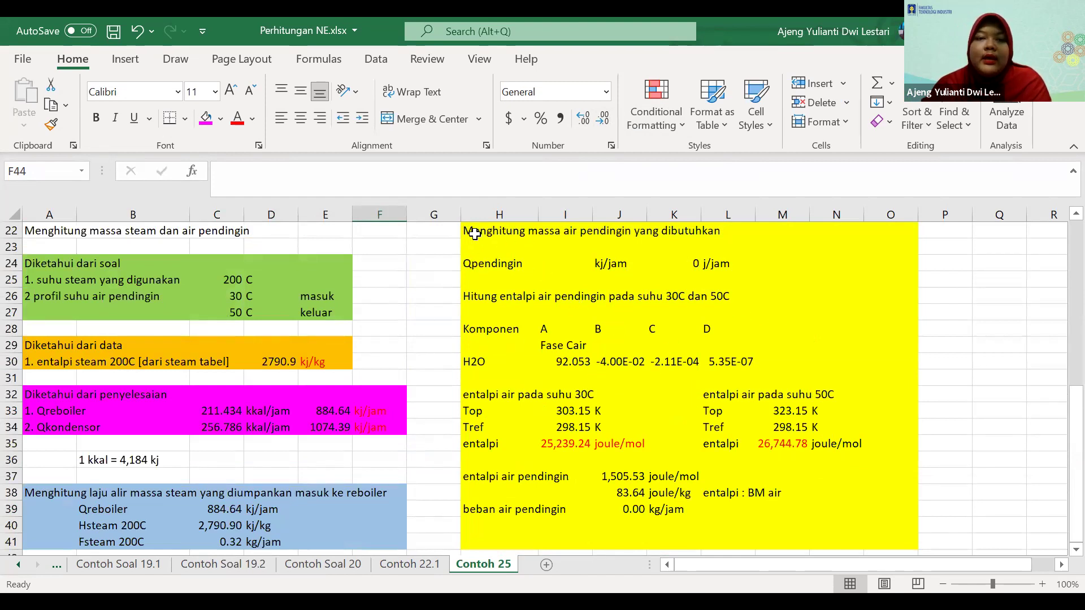
{"action": "left_click", "coordinate": [499, 231]}
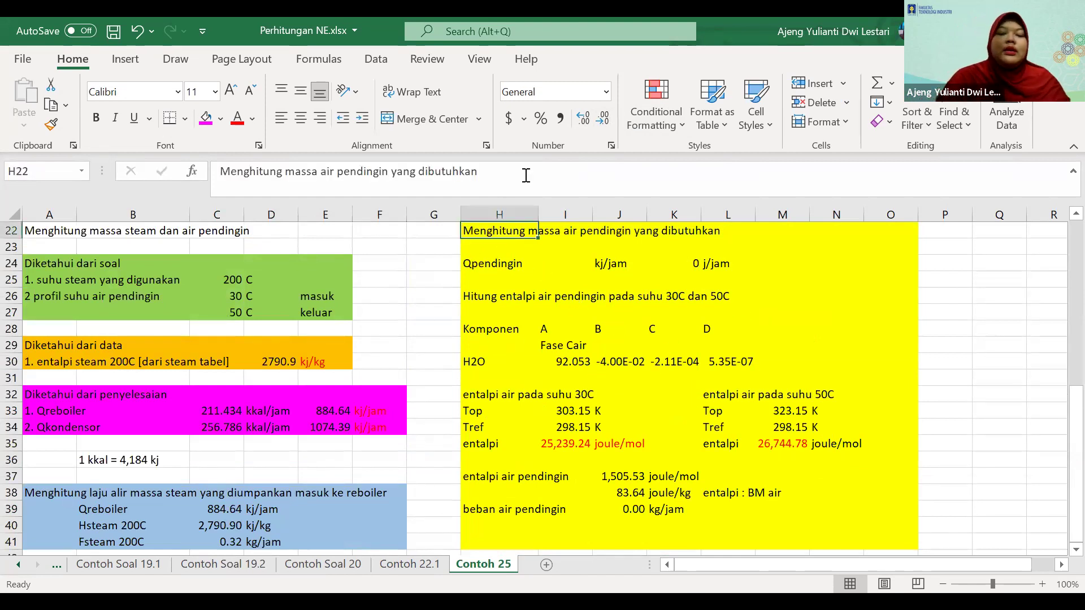
{"action": "left_click", "coordinate": [526, 175]}
{"action": "type", "text": "di kondon"}
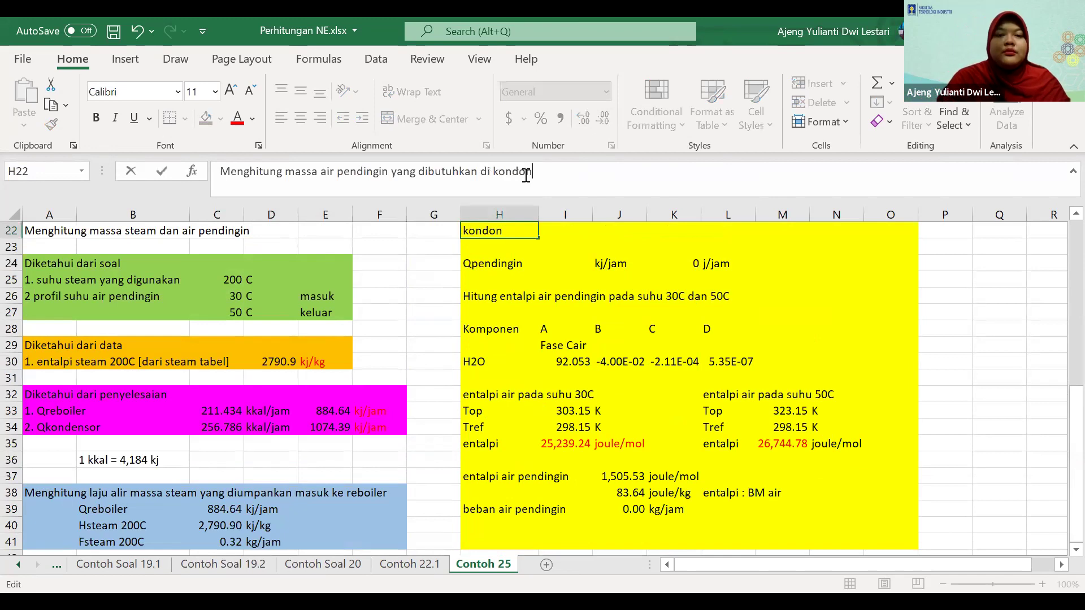
{"action": "key", "text": "BackSpace"}
{"action": "key", "text": "BackSpace"}
{"action": "key", "text": "BackSpace"}
{"action": "type", "text": "densor"}
{"action": "key", "text": "Return"}
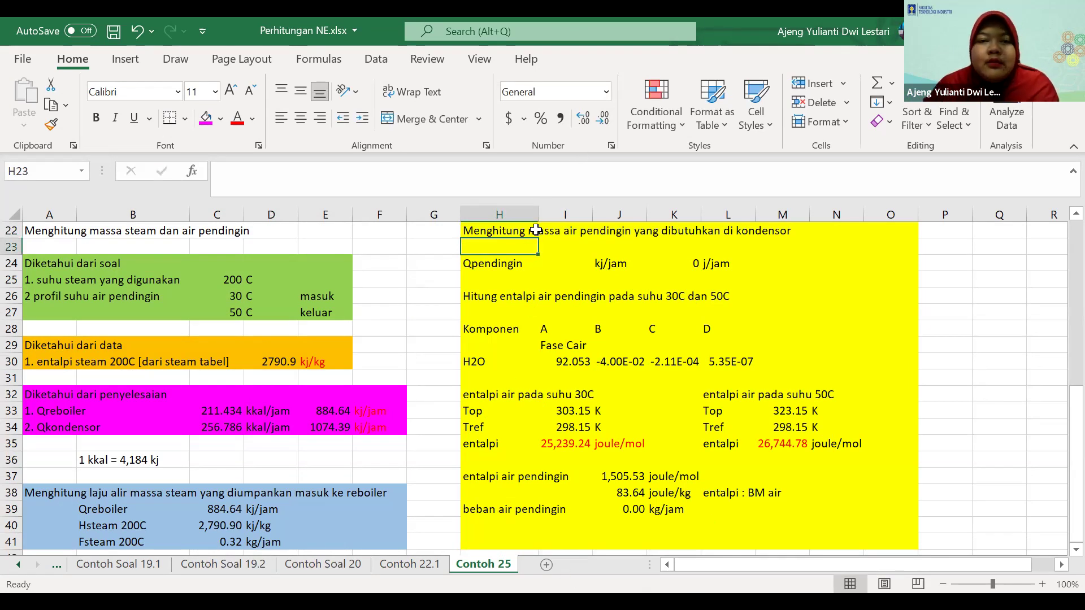
Relabel H24 as "Qkondensor" and link its kj/jam value in I24 to the converted condenser duty in E34
{"action": "left_click", "coordinate": [508, 265]}
{"action": "type", "text": "Q"}
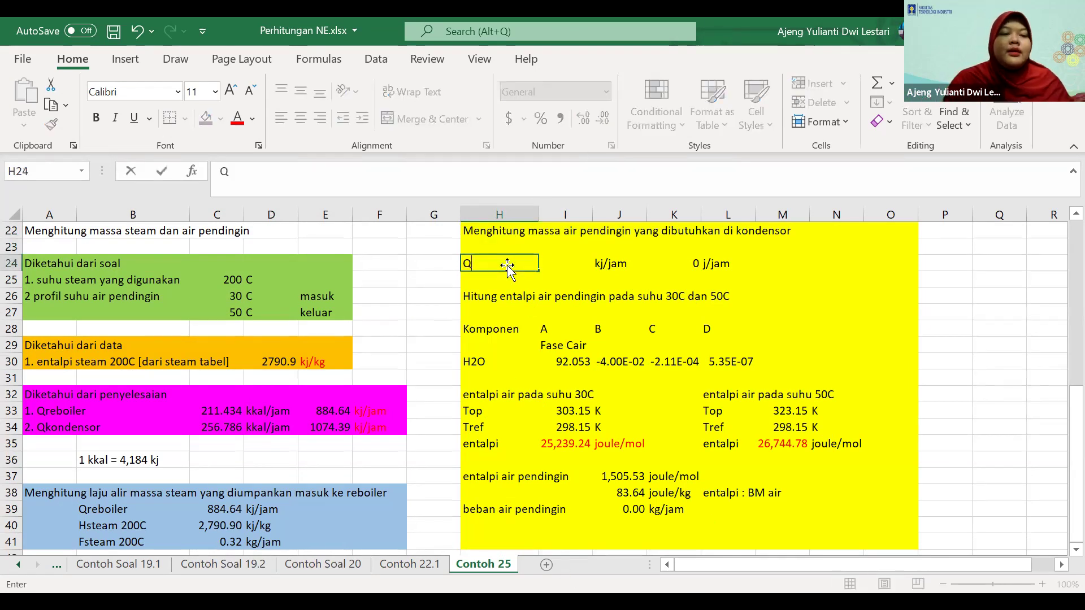
{"action": "type", "text": "kon"}
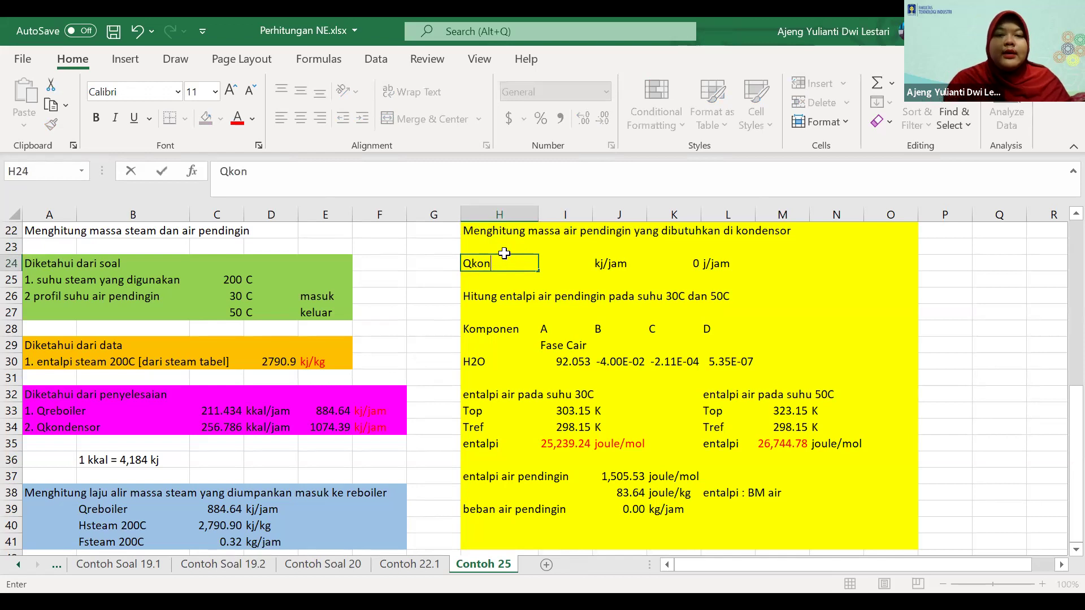
{"action": "type", "text": "densor"}
{"action": "key", "text": "Tab"}
{"action": "type", "text": "="}
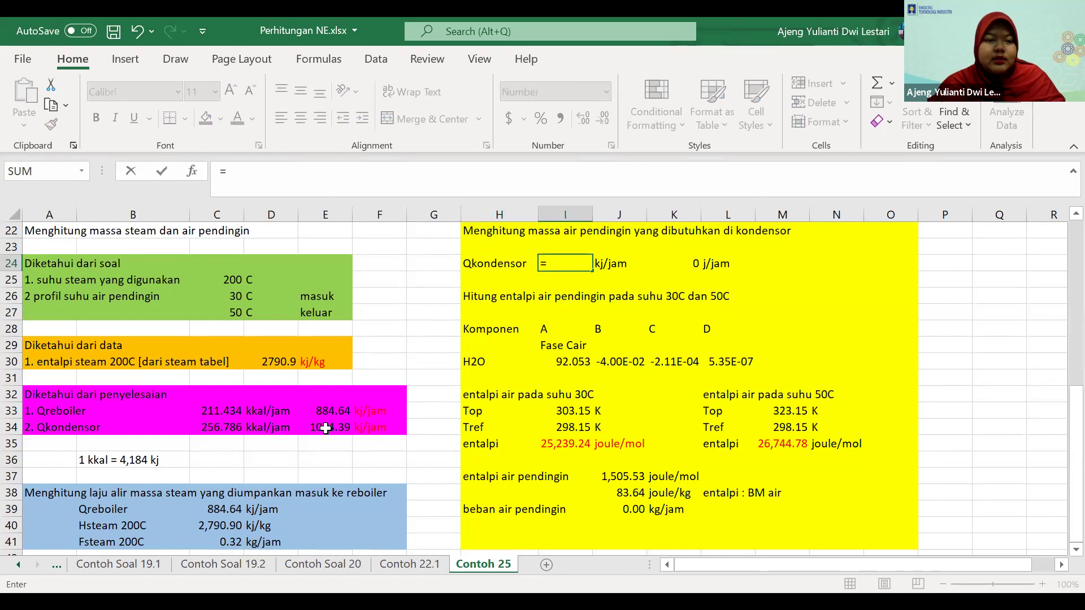
{"action": "left_click", "coordinate": [303, 422]}
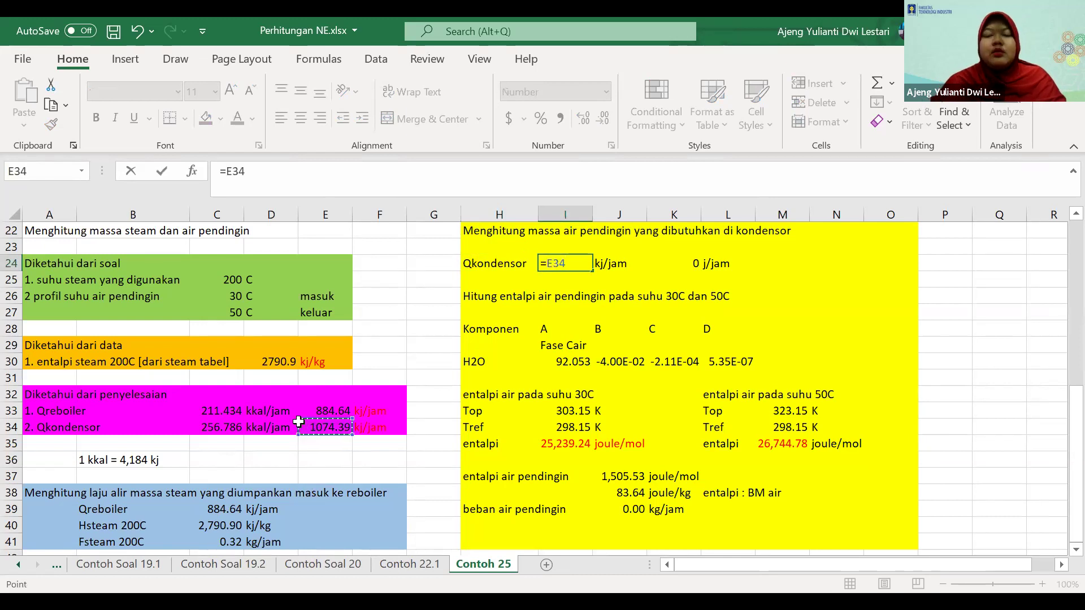
{"action": "key", "text": "Return"}
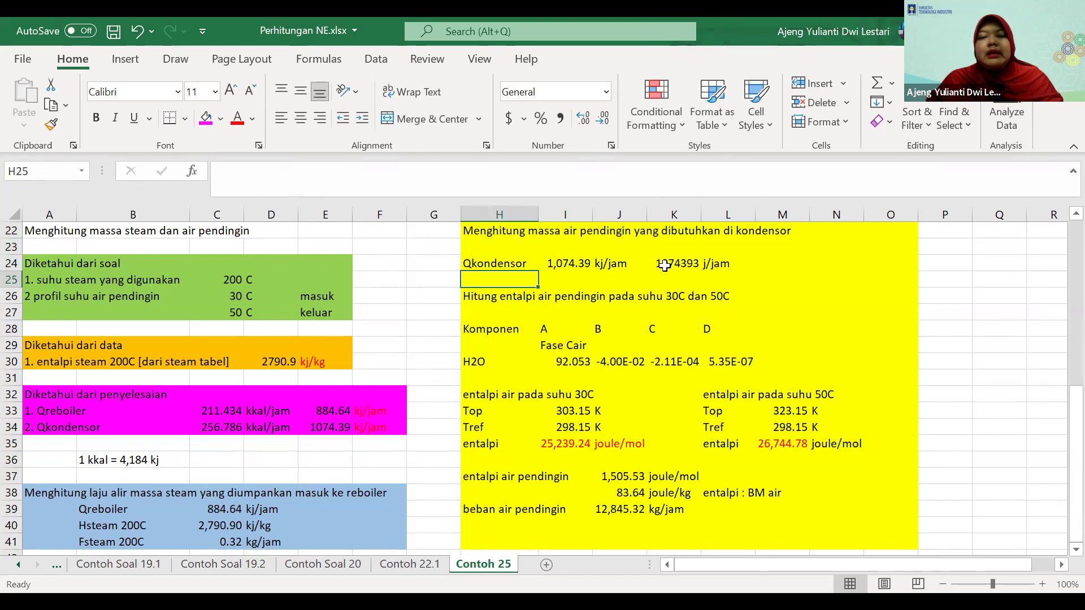
Enter the source note "data diperoleh dari Yaws, heat capacity of liquid H2O" in N30 beside the H2O coefficients
{"action": "scroll", "coordinate": [760, 308], "scroll_direction": "down", "scroll_amount": 1}
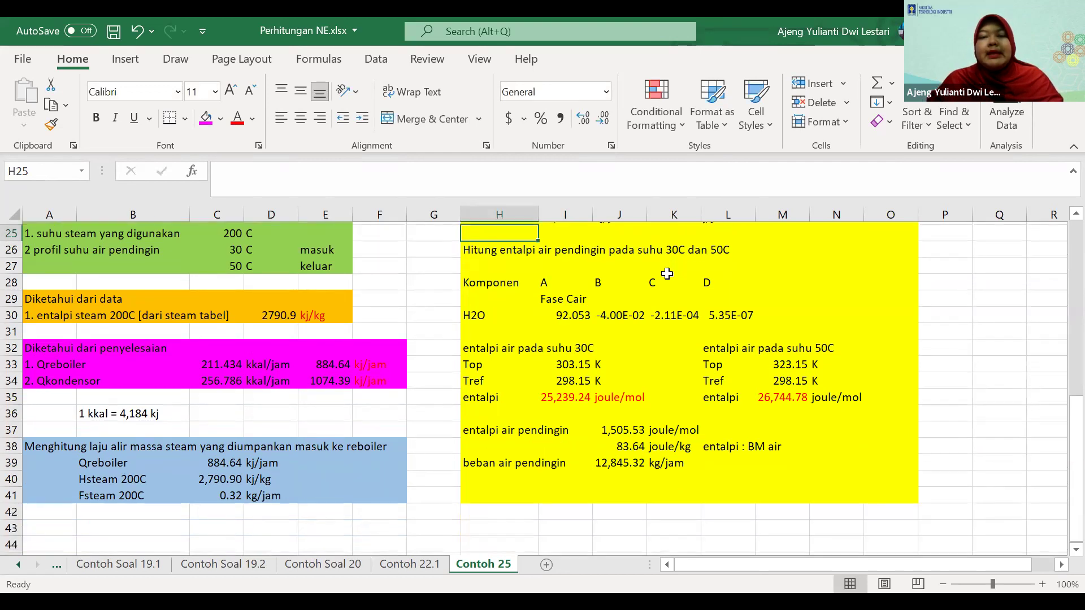
{"action": "scroll", "coordinate": [790, 329], "scroll_direction": "up", "scroll_amount": 1}
{"action": "left_click", "coordinate": [790, 329]}
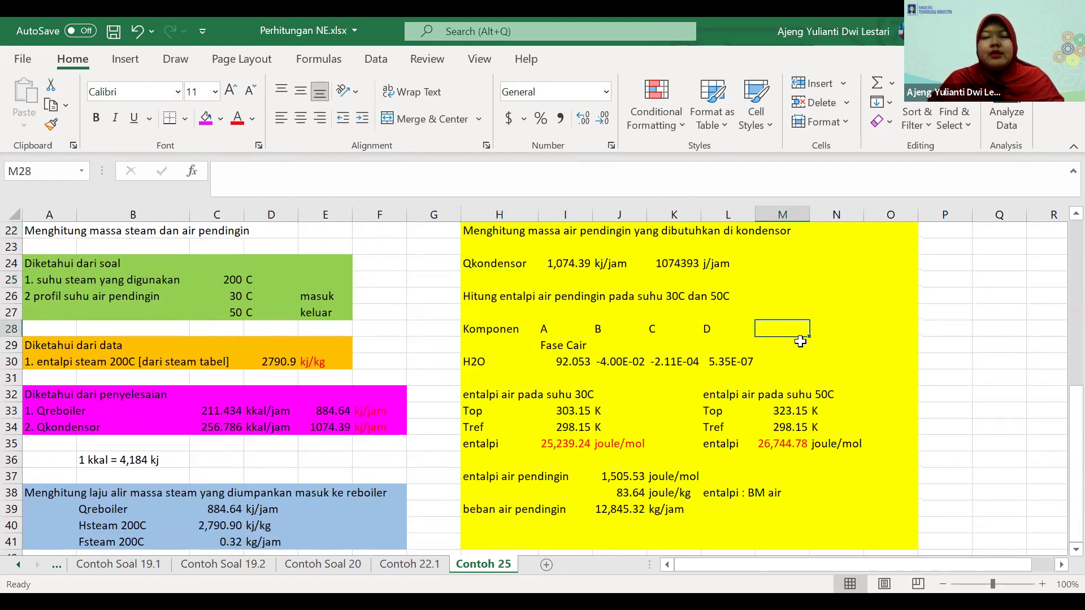
{"action": "left_click", "coordinate": [799, 355]}
{"action": "key", "text": "Tab"}
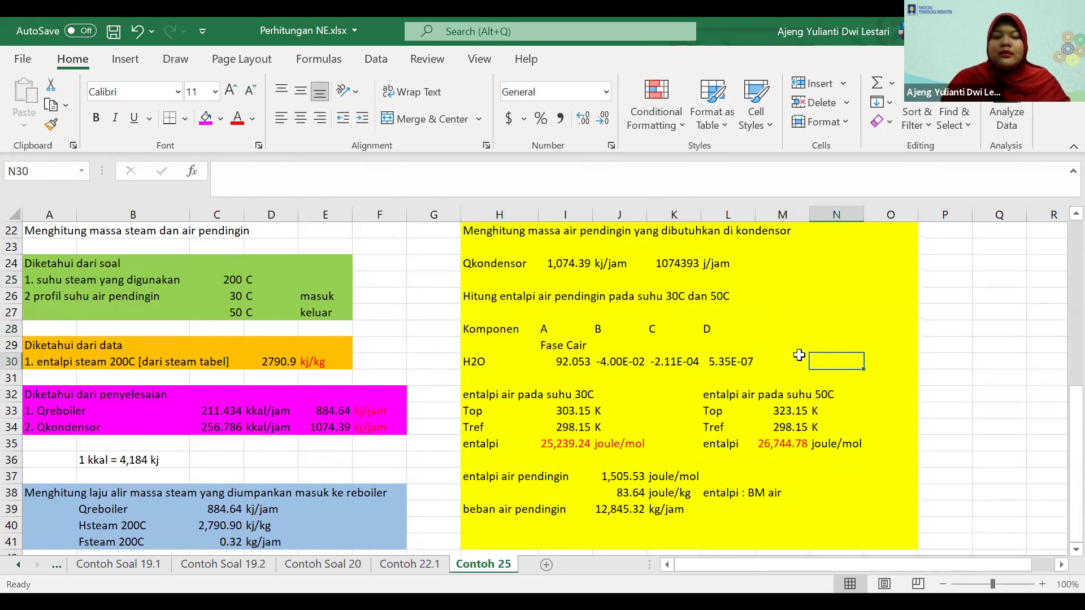
{"action": "type", "text": "==>"}
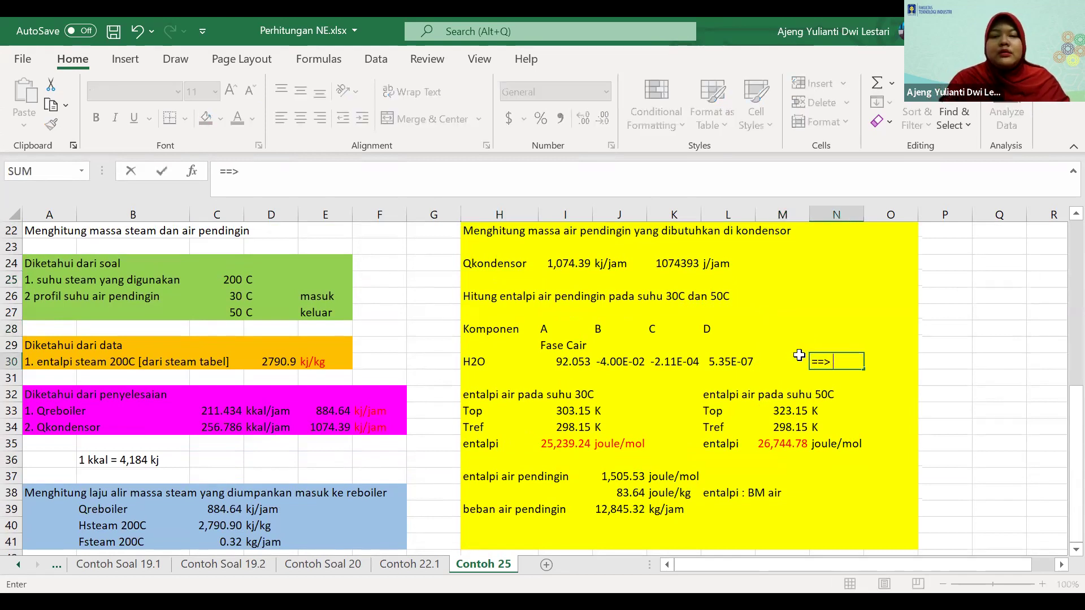
{"action": "key", "text": "Escape"}
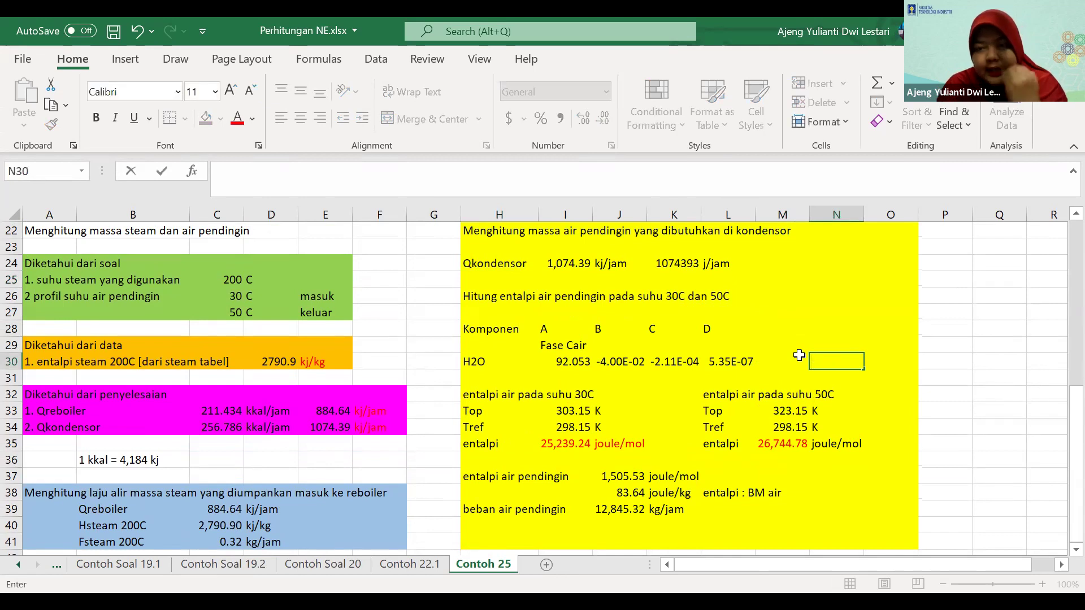
{"action": "type", "text": "data diper"}
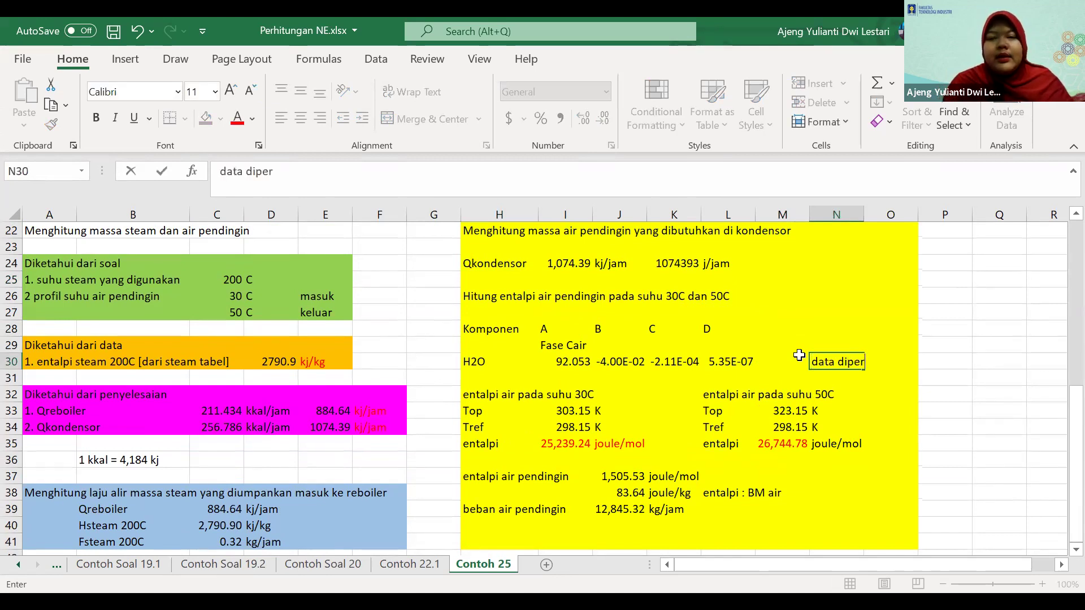
{"action": "type", "text": "oleh dari Ya"}
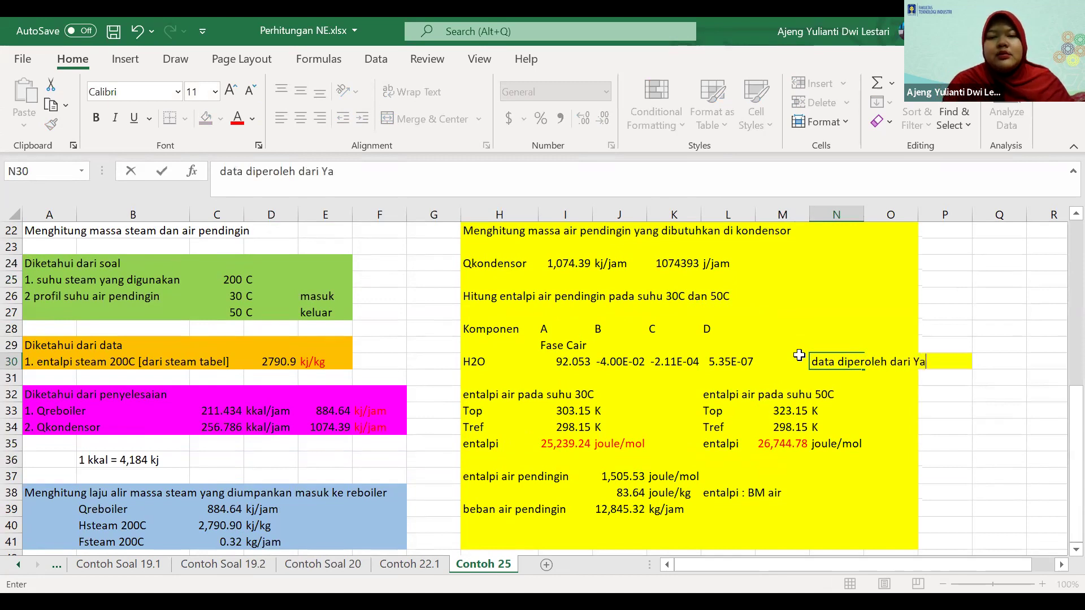
{"action": "type", "text": "ws, enta"}
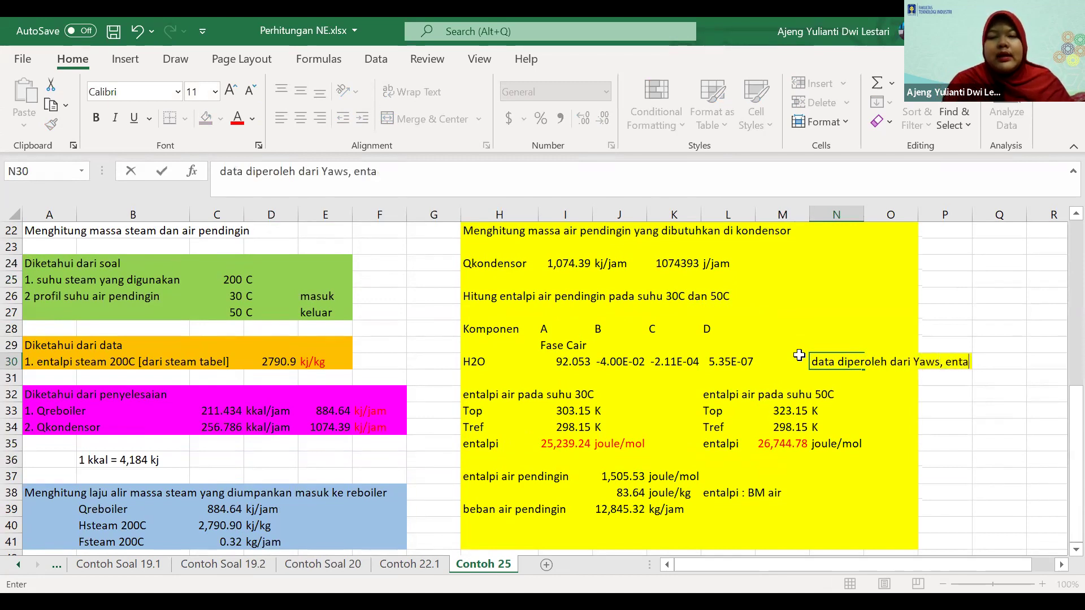
{"action": "type", "text": "lp"}
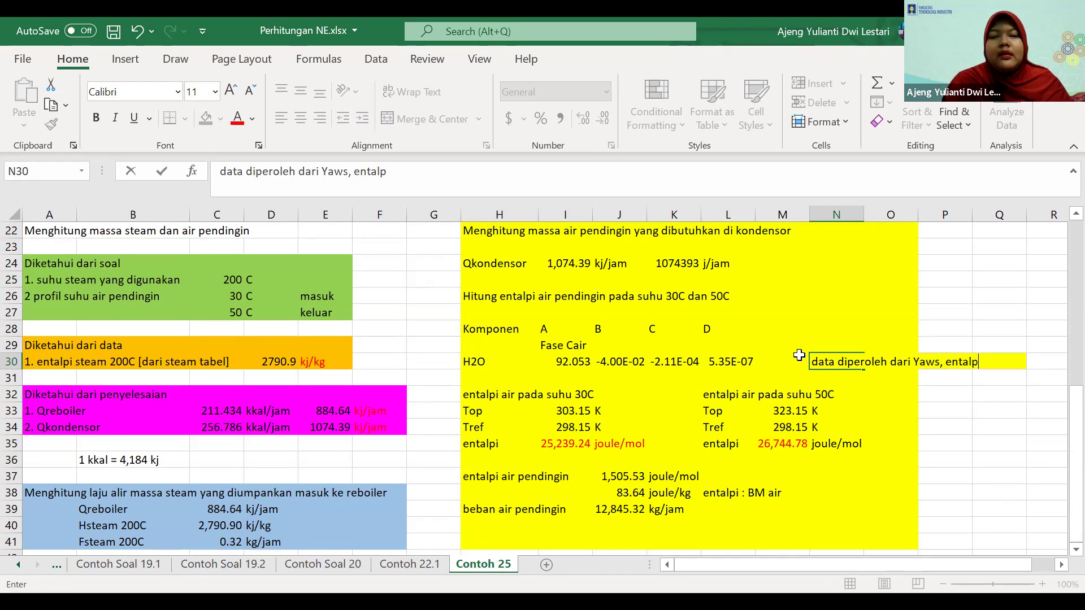
{"action": "key", "text": "BackSpace"}
{"action": "key", "text": "BackSpace"}
{"action": "key", "text": "BackSpace"}
{"action": "key", "text": "BackSpace"}
{"action": "key", "text": "BackSpace"}
{"action": "key", "text": "BackSpace"}
{"action": "type", "text": "heat capacity of liq"}
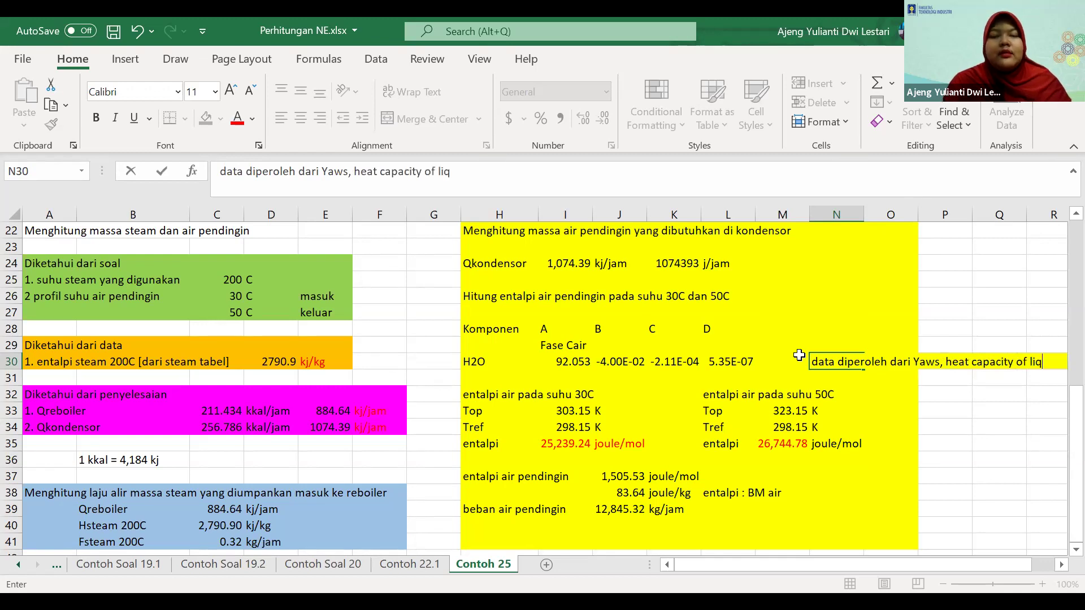
{"action": "type", "text": "uid "}
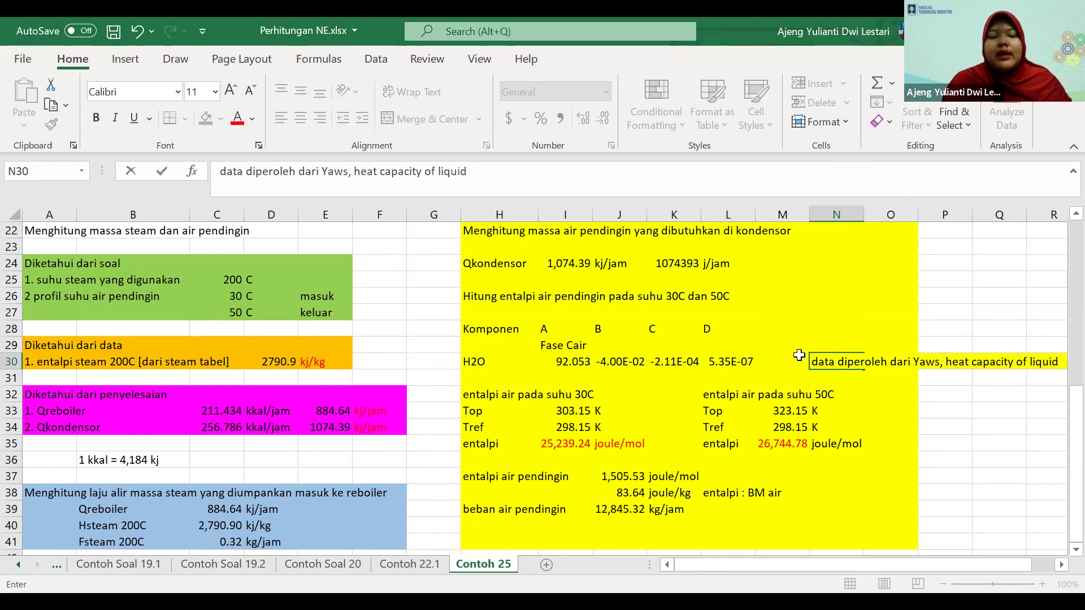
{"action": "type", "text": "H2O"}
{"action": "key", "text": "Return"}
Merge and center the source note across M28:O30 with wrapped text and middle vertical alignment
{"action": "left_click_drag", "start_coordinate": [820, 356], "coordinate": [891, 327]}
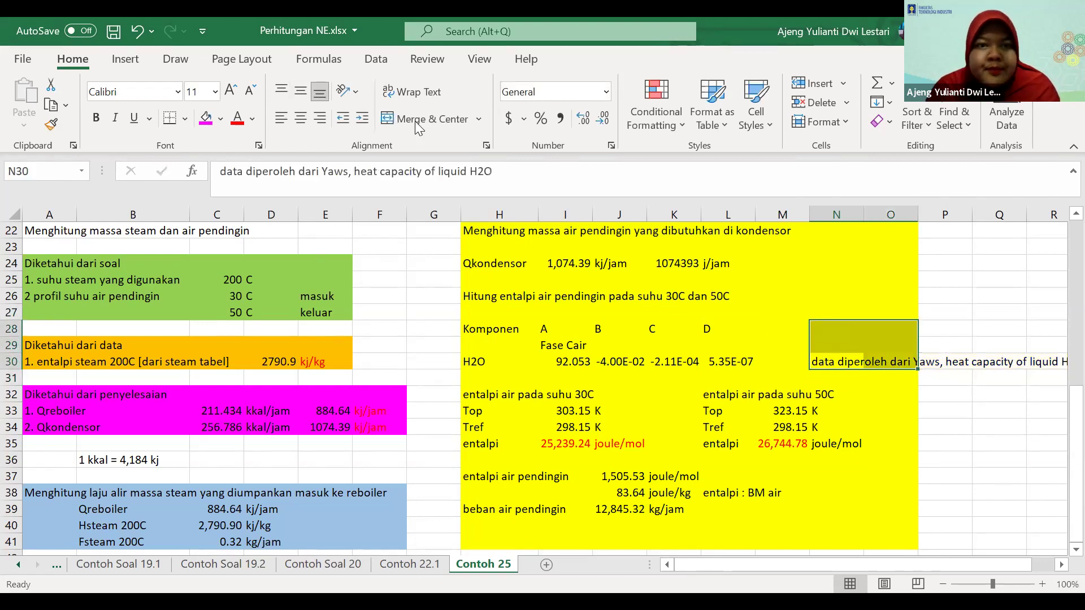
{"action": "left_click", "coordinate": [415, 113]}
{"action": "left_click", "coordinate": [415, 99]}
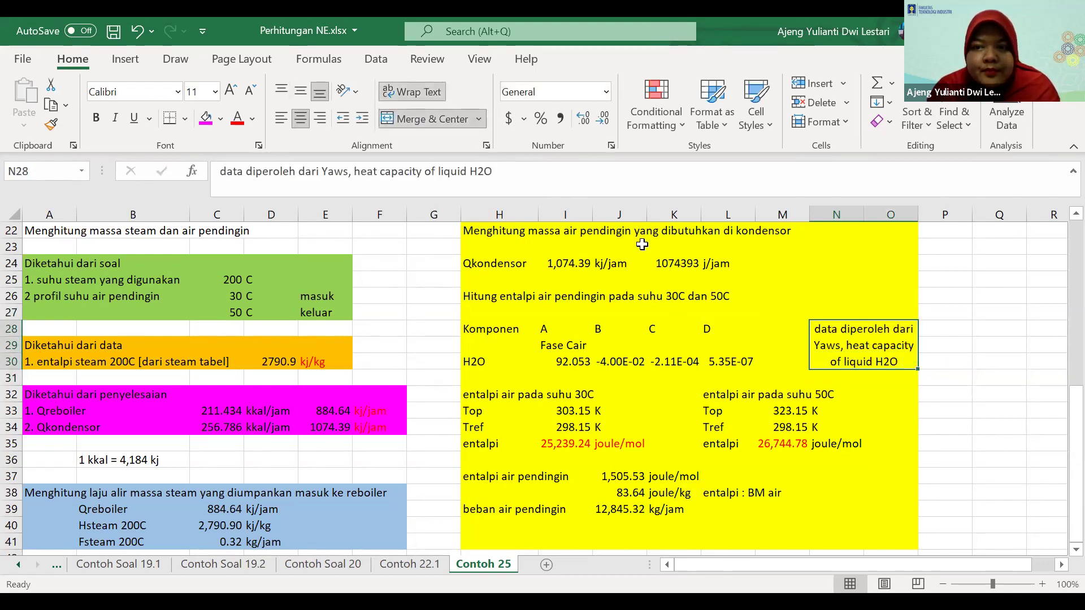
{"action": "left_click_drag", "start_coordinate": [780, 330], "coordinate": [625, 253]}
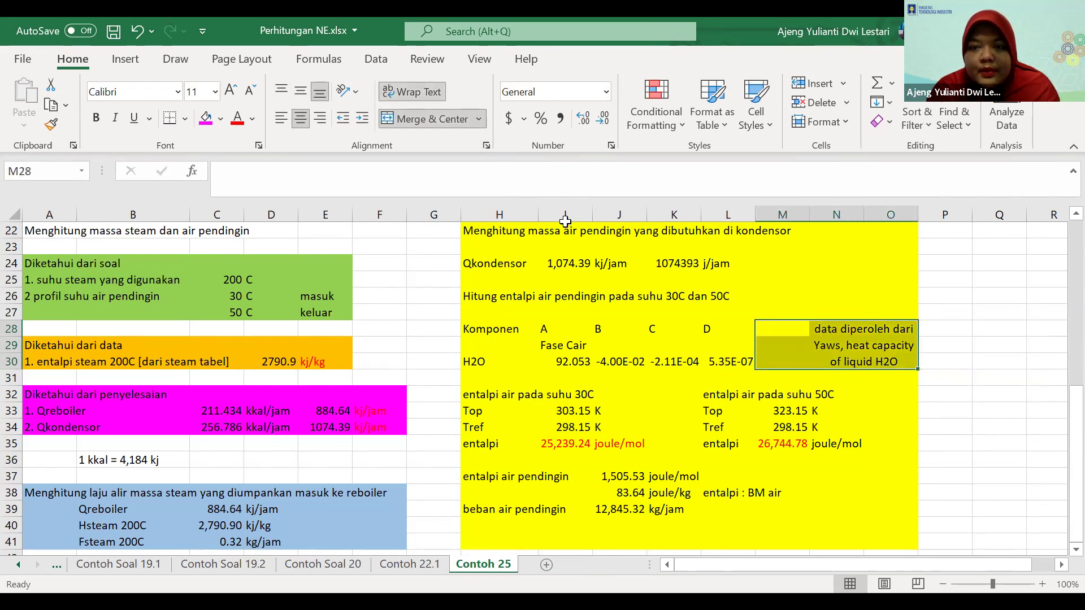
{"action": "left_click", "coordinate": [423, 121]}
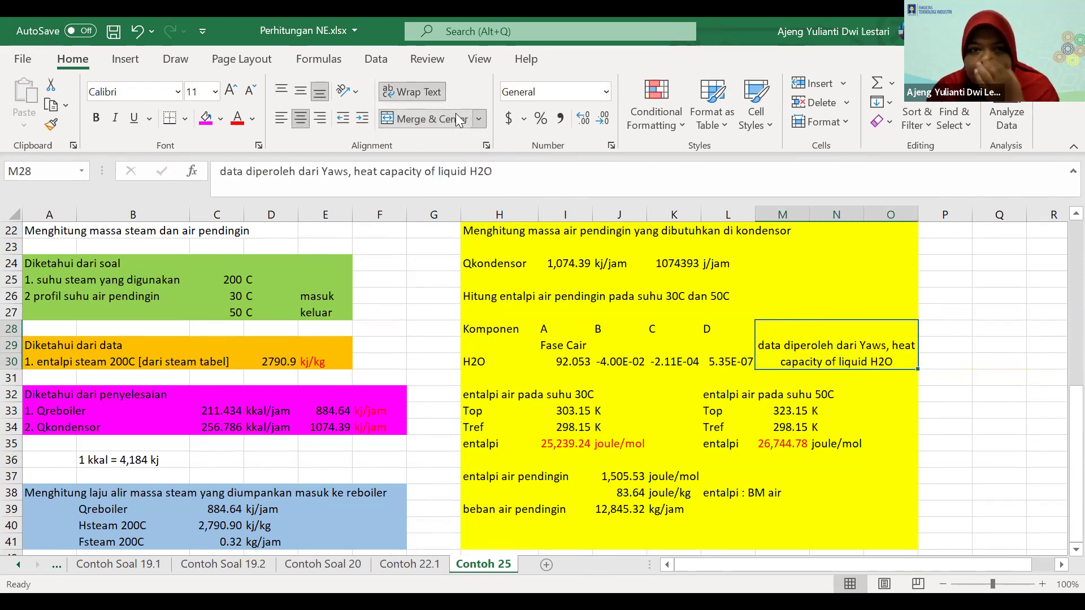
{"action": "left_click", "coordinate": [302, 95]}
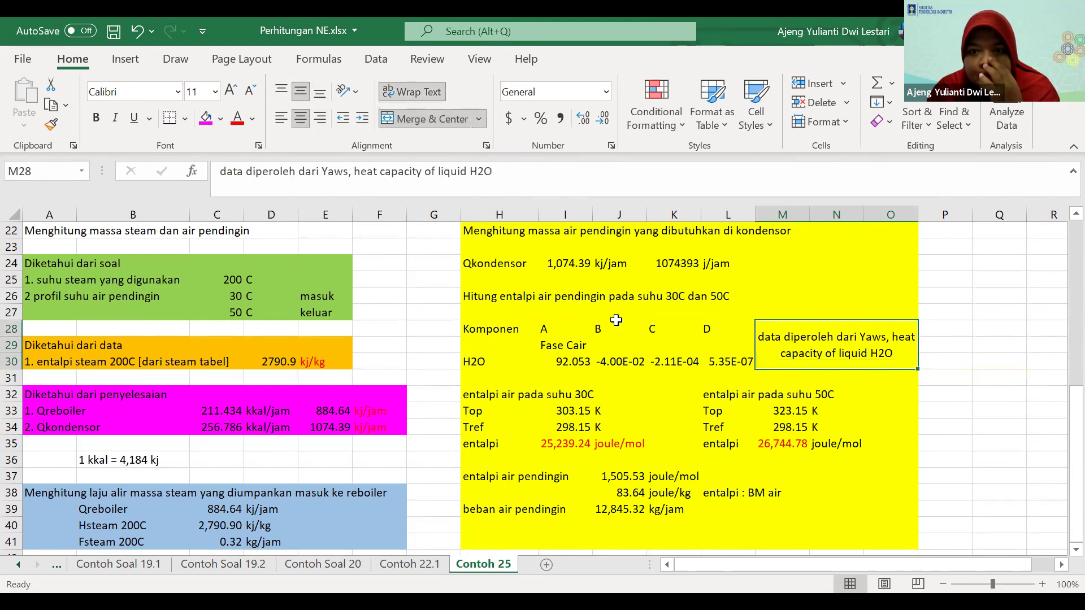
{"action": "left_click", "coordinate": [535, 344]}
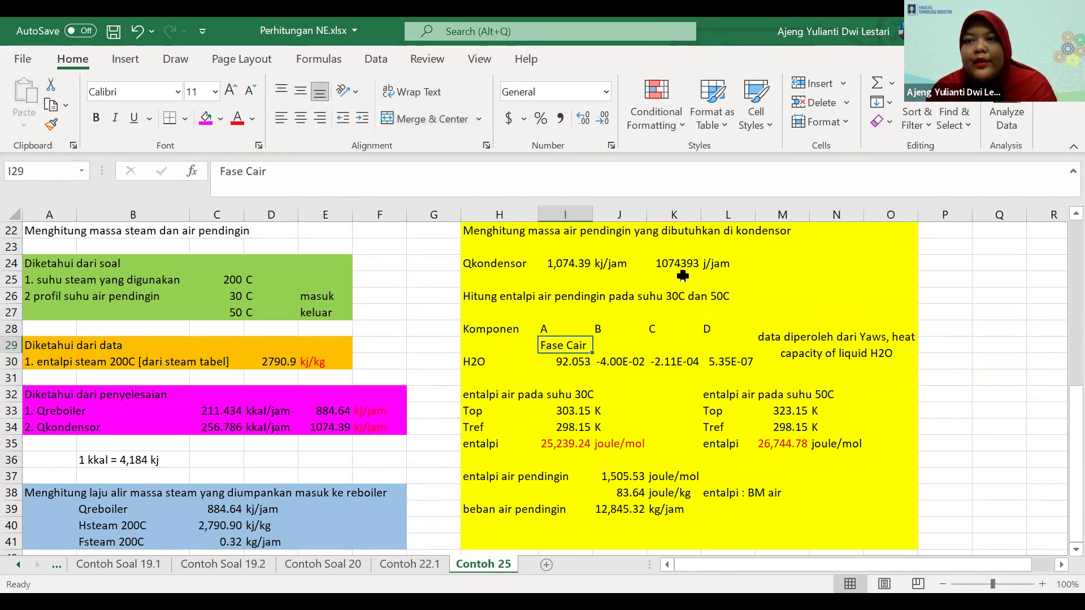
{"action": "left_click", "coordinate": [843, 354]}
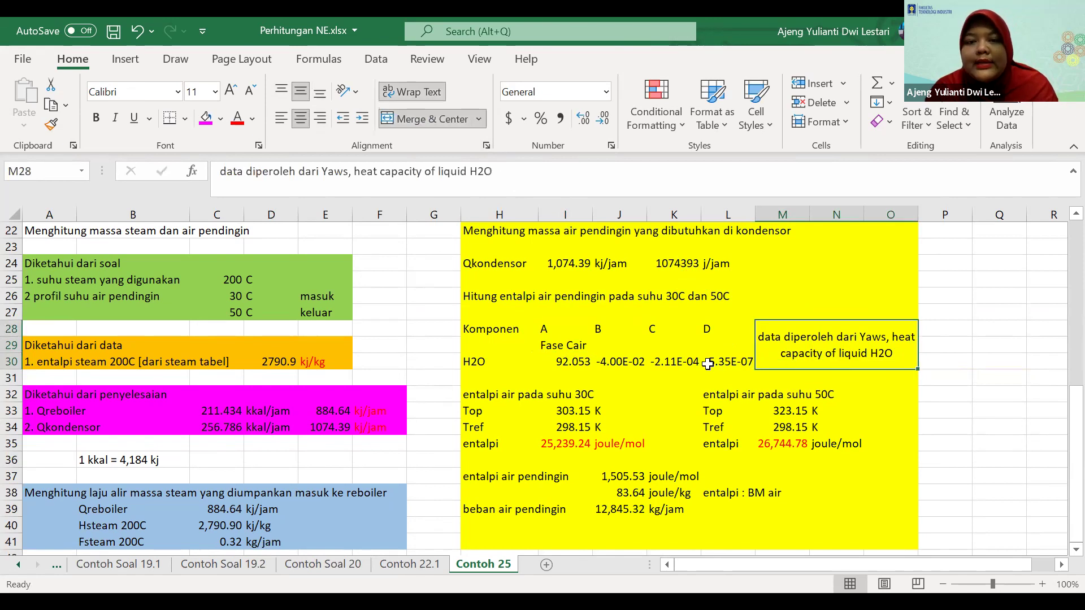
{"action": "left_click", "coordinate": [901, 409]}
{"action": "left_click", "coordinate": [1010, 365]}
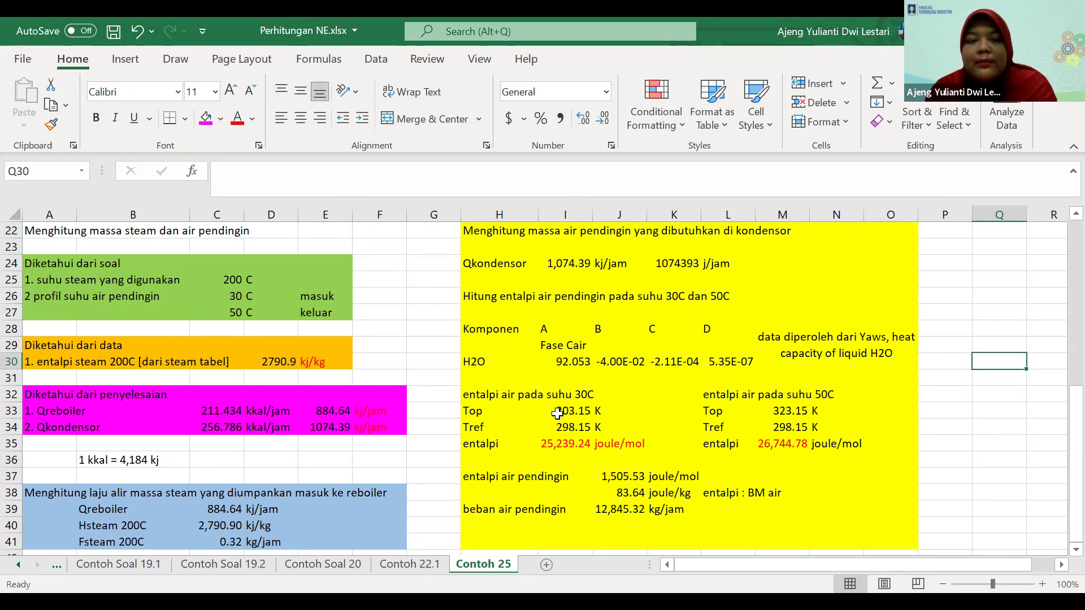
Replace the "entalpi" label in H35 of the 30C water calculation with "Hair30C"
{"action": "left_click", "coordinate": [501, 443]}
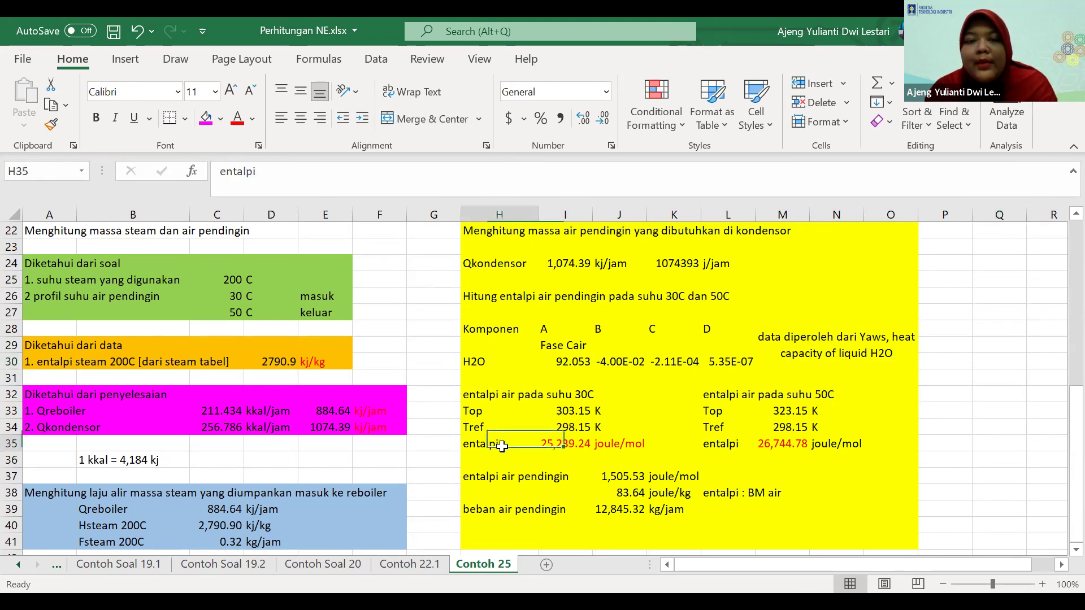
{"action": "type", "text": "H2"}
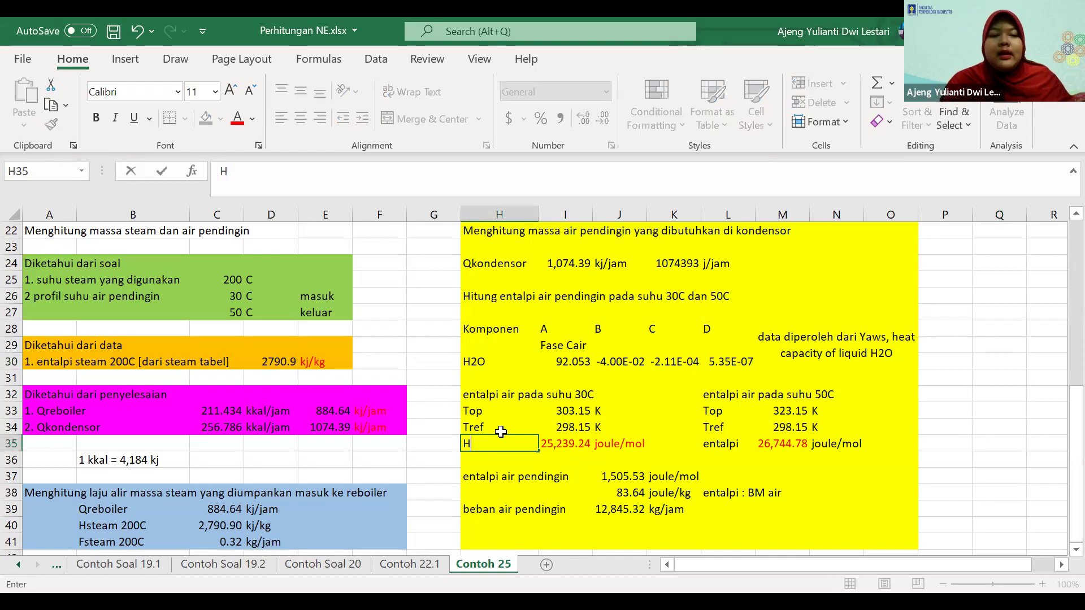
{"action": "key", "text": "BackSpace"}
{"action": "type", "text": "H2"}
{"action": "key", "text": "BackSpace"}
{"action": "key", "text": "BackSpace"}
{"action": "type", "text": "air"}
{"action": "type", "text": "di30"}
{"action": "key", "text": "BackSpace"}
{"action": "key", "text": "BackSpace"}
{"action": "key", "text": "BackSpace"}
{"action": "key", "text": "BackSpace"}
{"action": "type", "text": "30C"}
Replace the "entalpi" label in L35 of the 50C water calculation with "Hair50C"
{"action": "key", "text": "Right"}
{"action": "key", "text": "Right"}
{"action": "key", "text": "Right"}
{"action": "key", "text": "Right"}
{"action": "type", "text": "Hair50"}
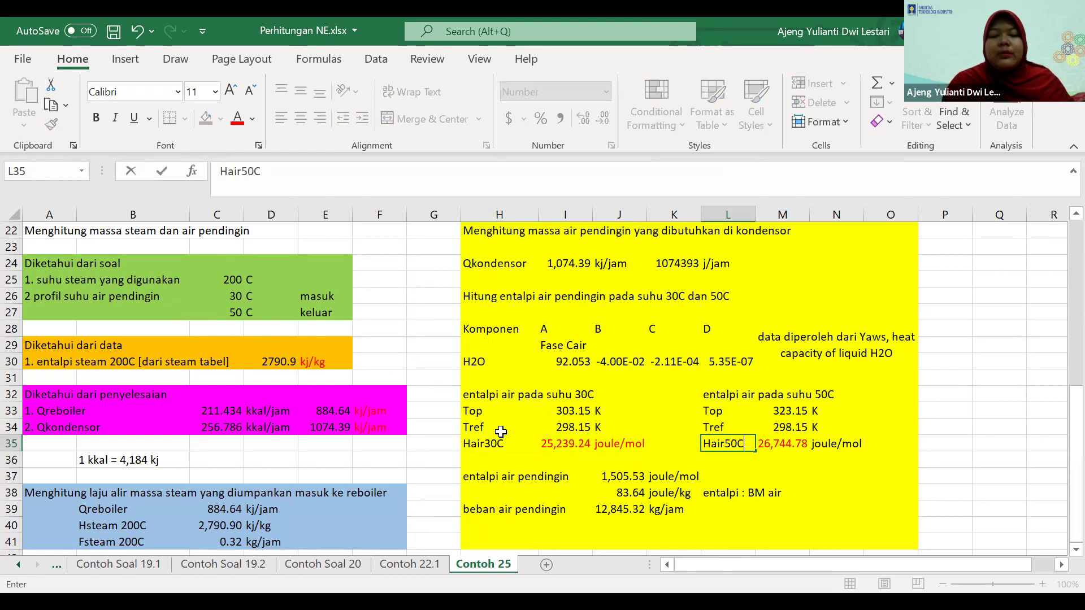
Commit the Hair50C label in L35 and examine the kelvin conversion formulas of both Top temperatures in I33 and M33
{"action": "key", "text": "Return"}
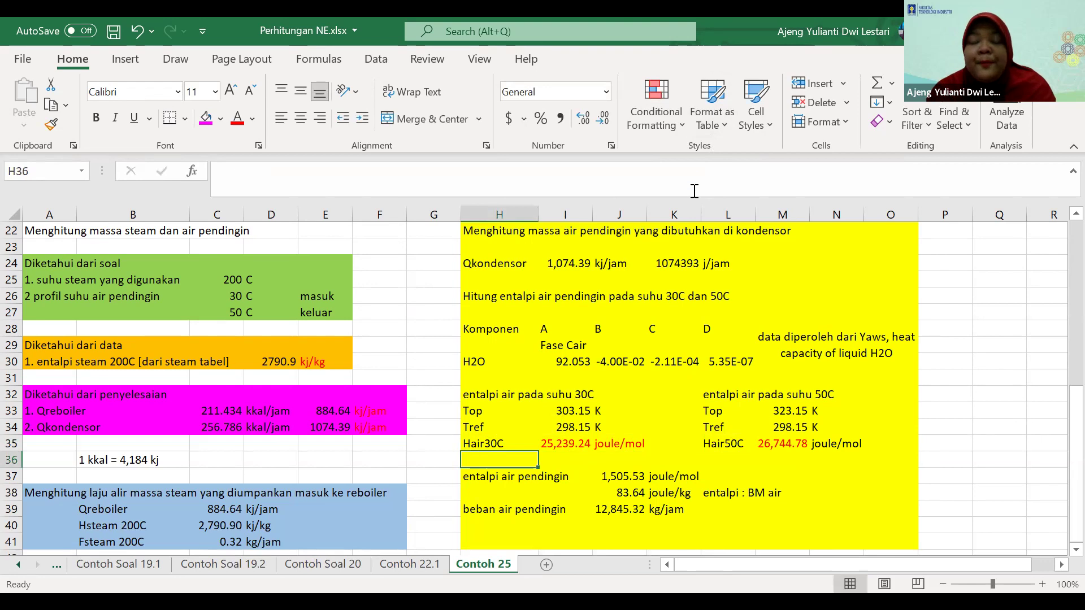
{"action": "scroll", "coordinate": [727, 334], "scroll_direction": "down", "scroll_amount": 1}
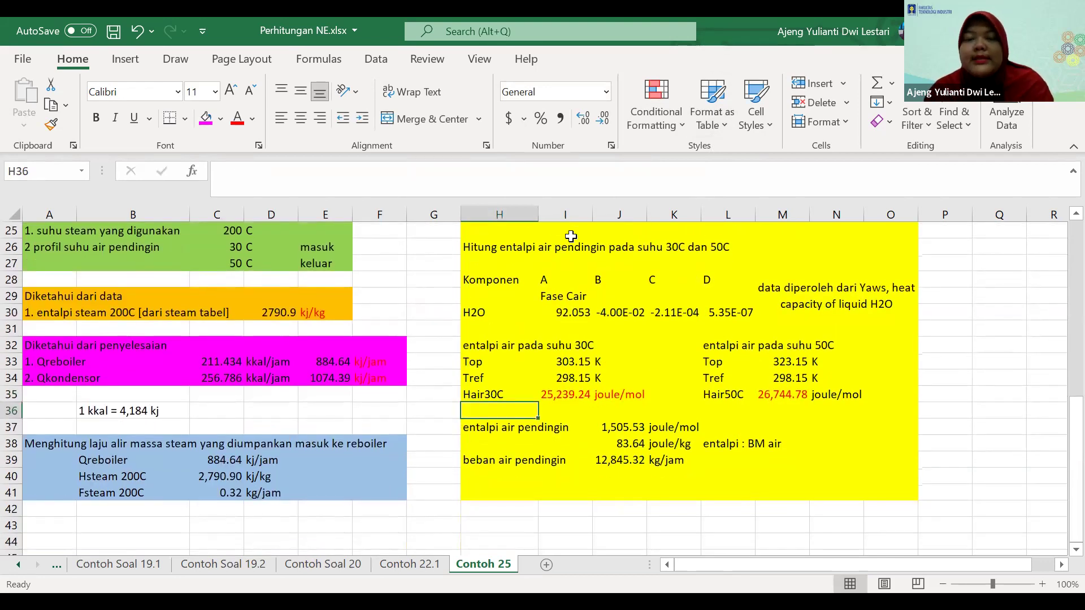
{"action": "double_click", "coordinate": [582, 364]}
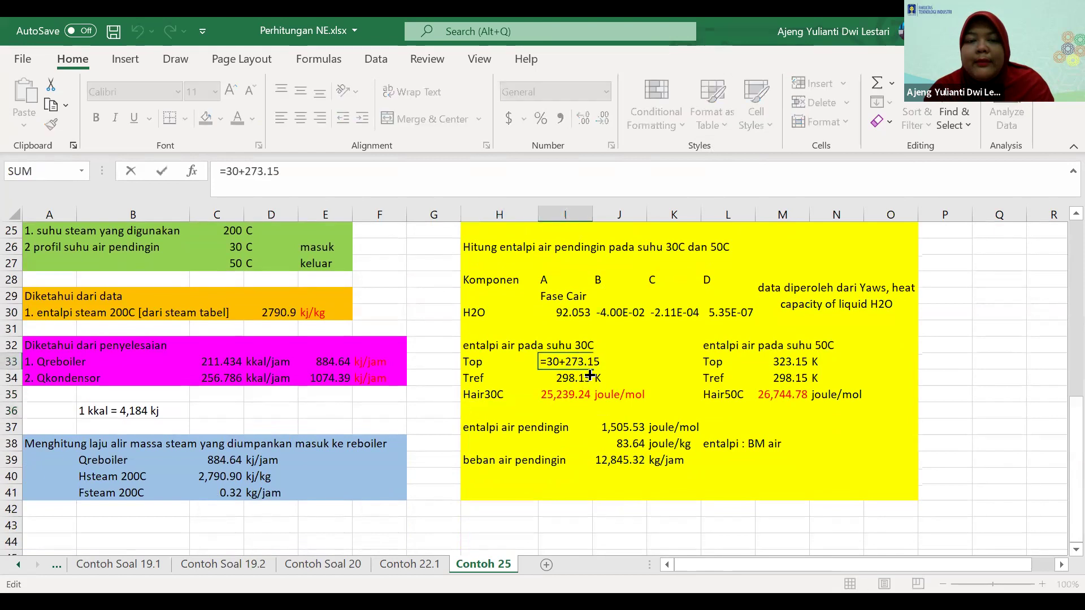
{"action": "key", "text": "Escape"}
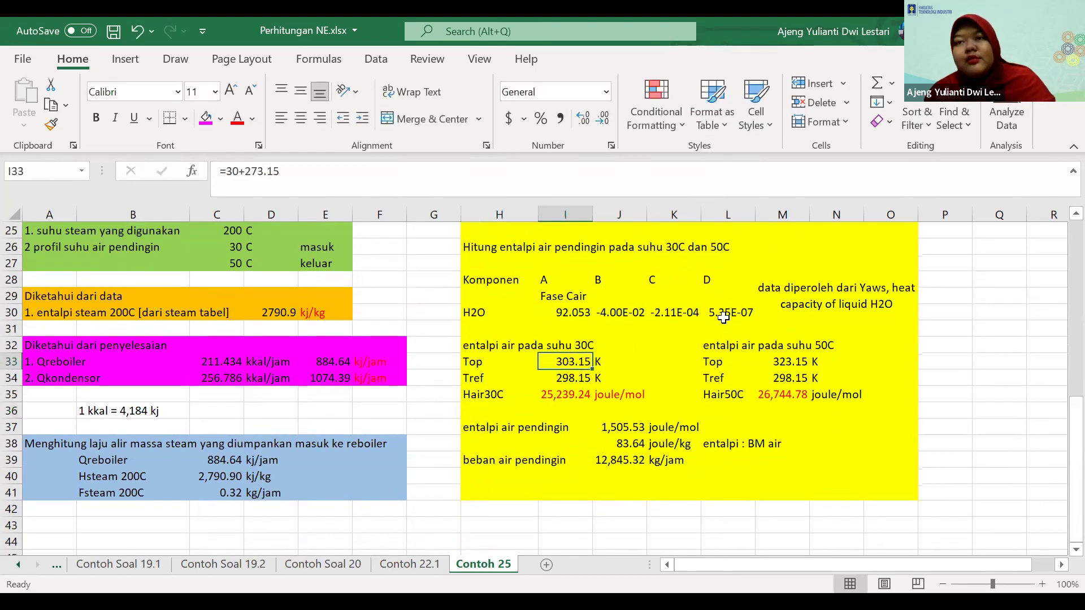
{"action": "double_click", "coordinate": [790, 362]}
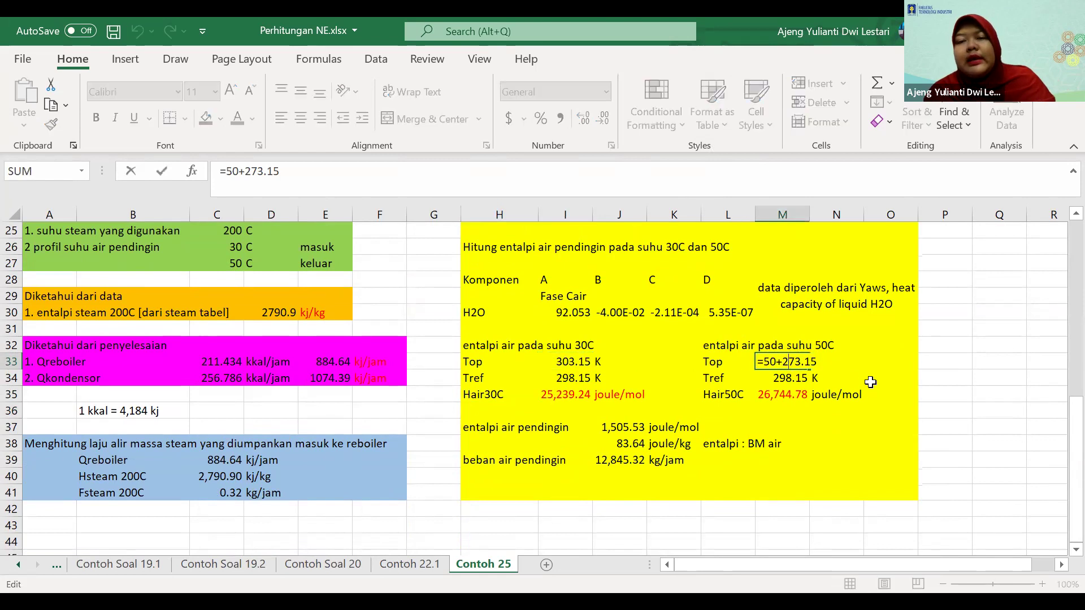
{"action": "key", "text": "Escape"}
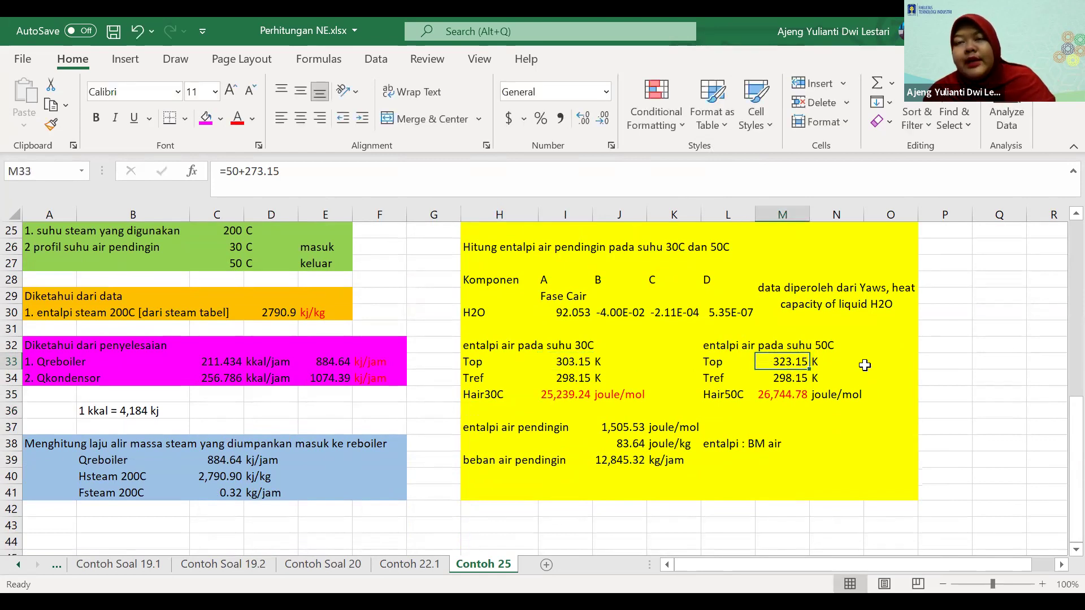
Examine the formulas behind Hair30C in I35, Hair50C in M35 and the cooling-water enthalpy in J37
{"action": "double_click", "coordinate": [559, 397]}
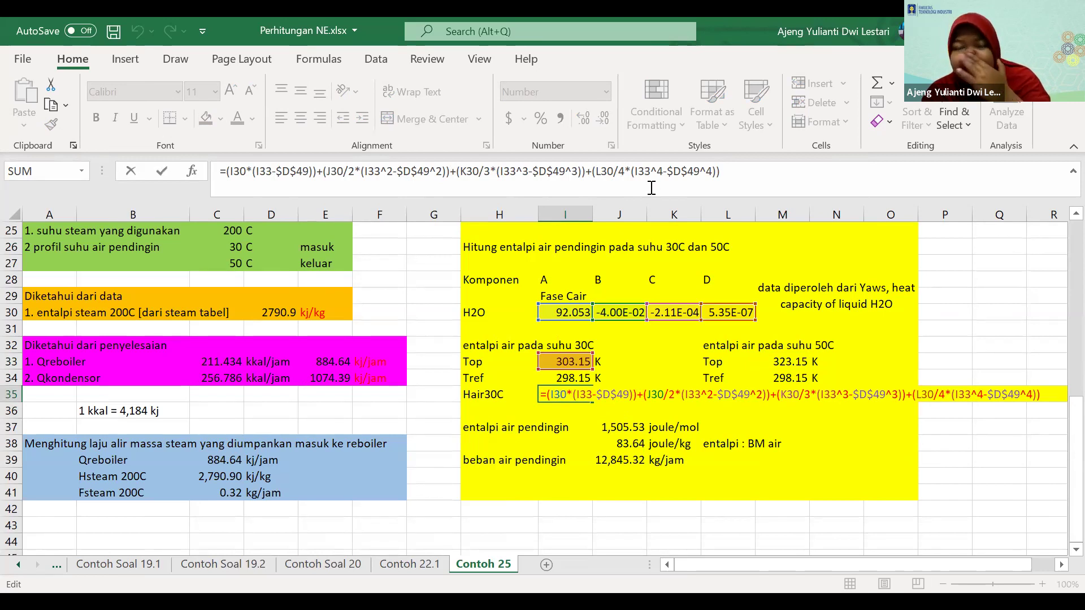
{"action": "key", "text": "Return"}
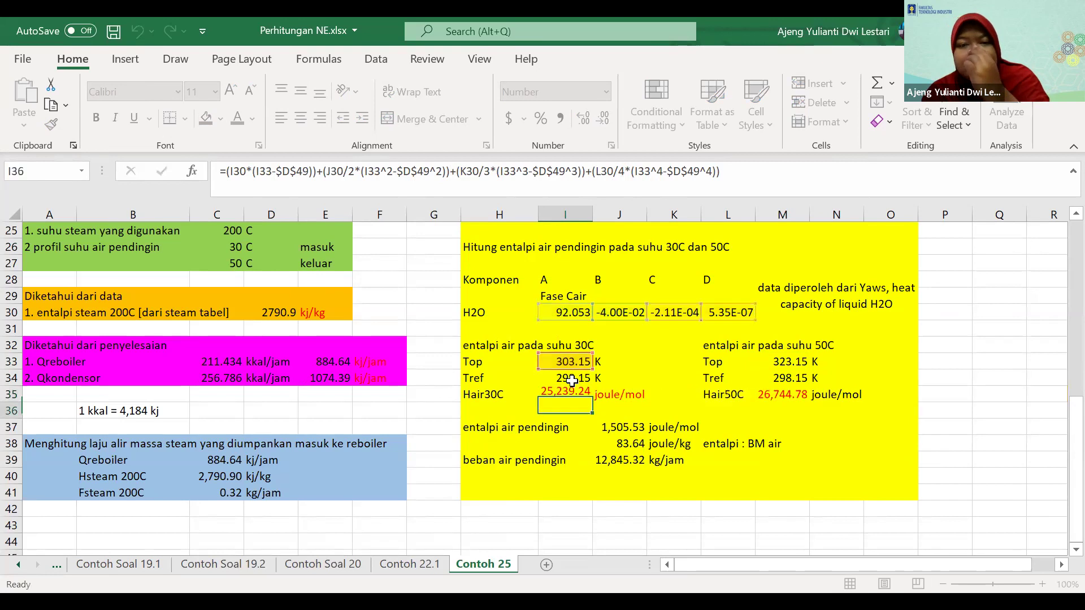
{"action": "left_click", "coordinate": [786, 400]}
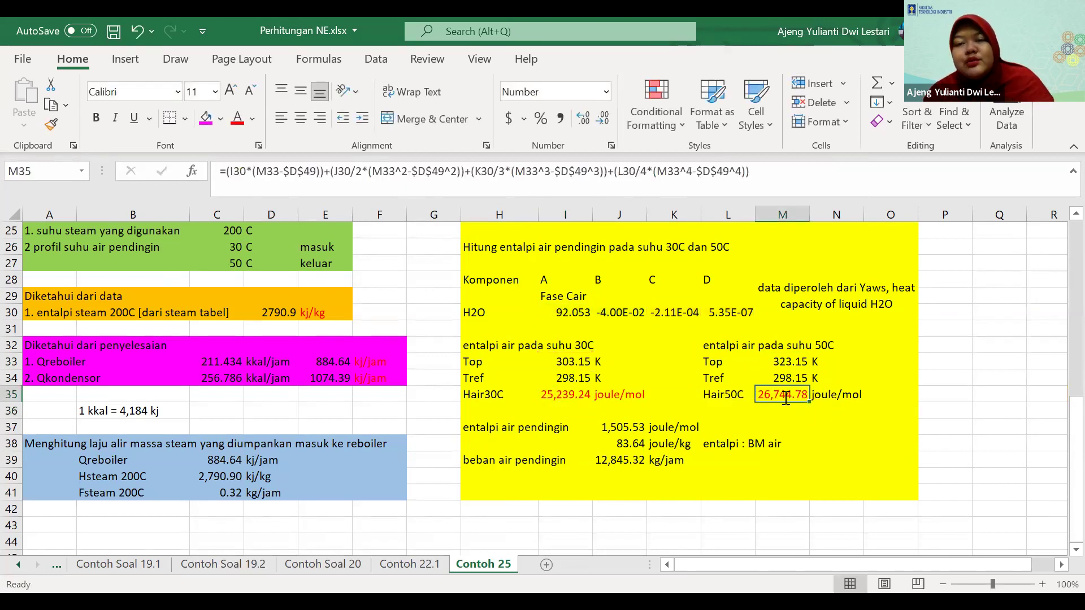
{"action": "double_click", "coordinate": [785, 398]}
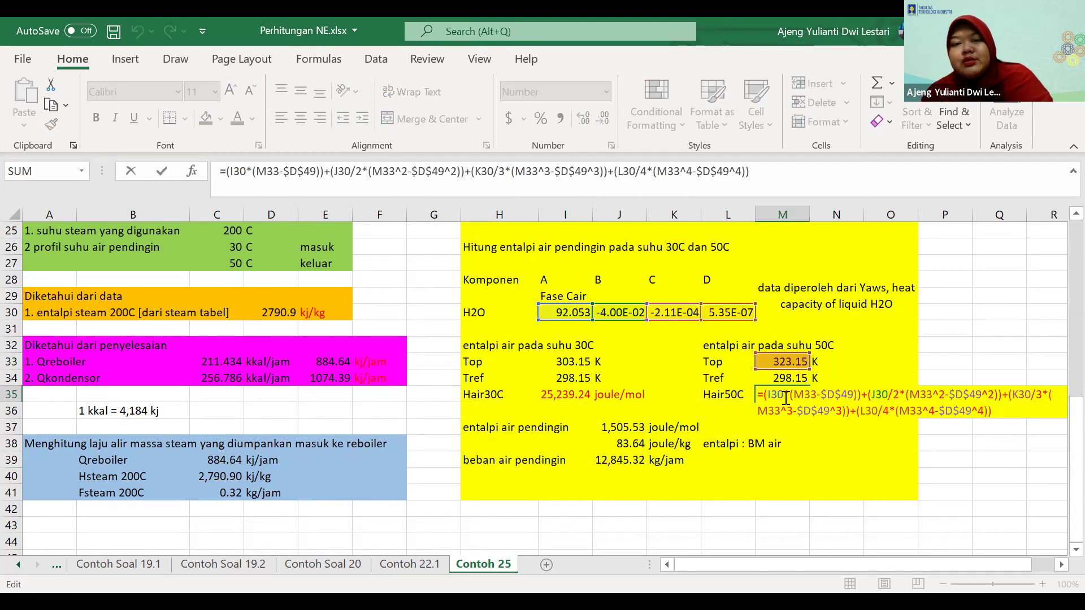
{"action": "key", "text": "Escape"}
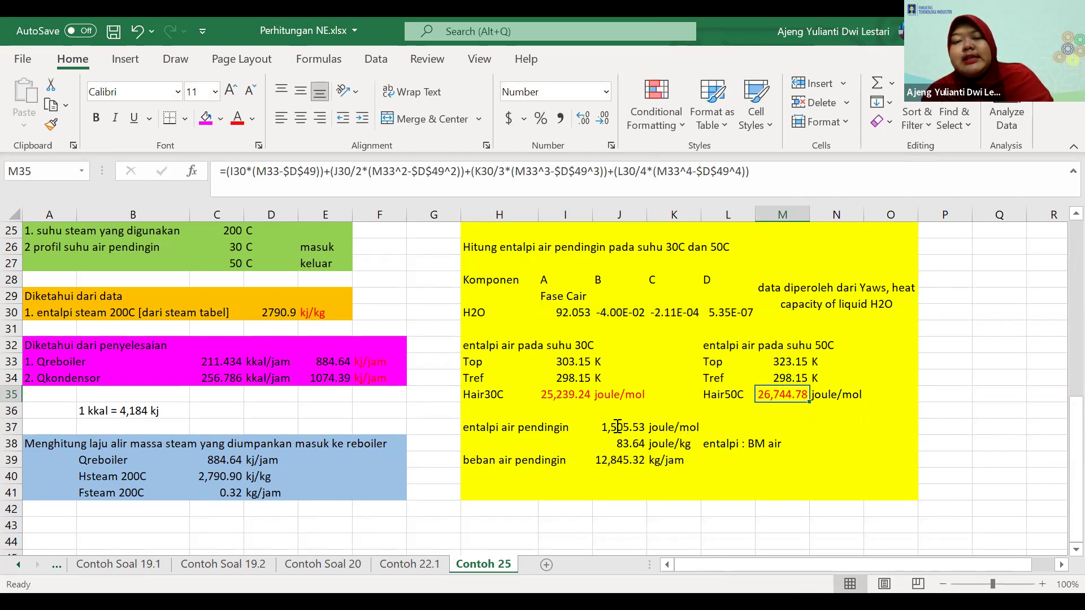
{"action": "double_click", "coordinate": [616, 427]}
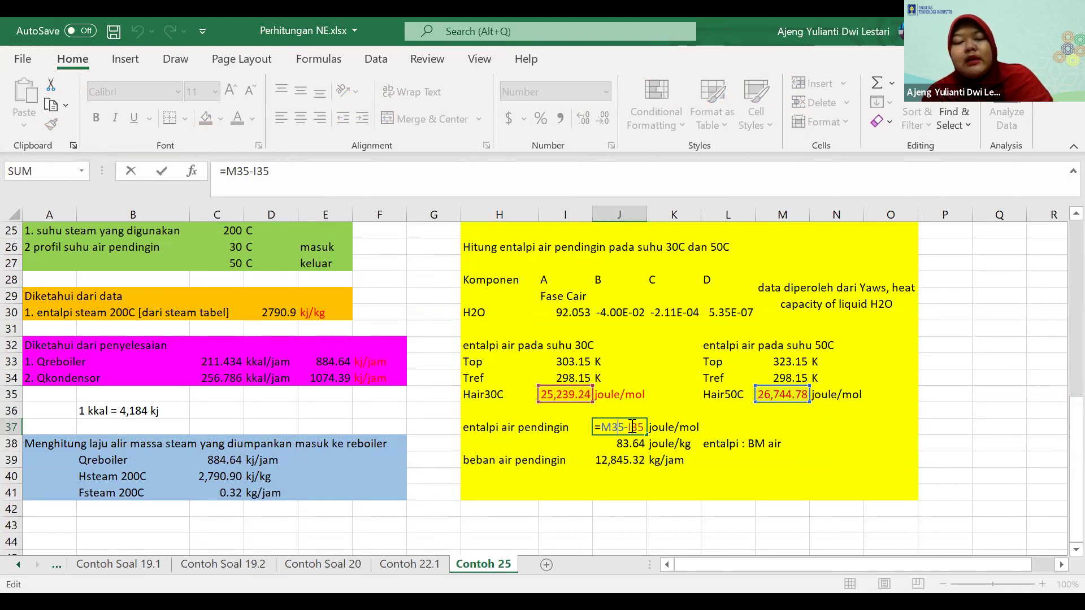
{"action": "key", "text": "ctrl+Return"}
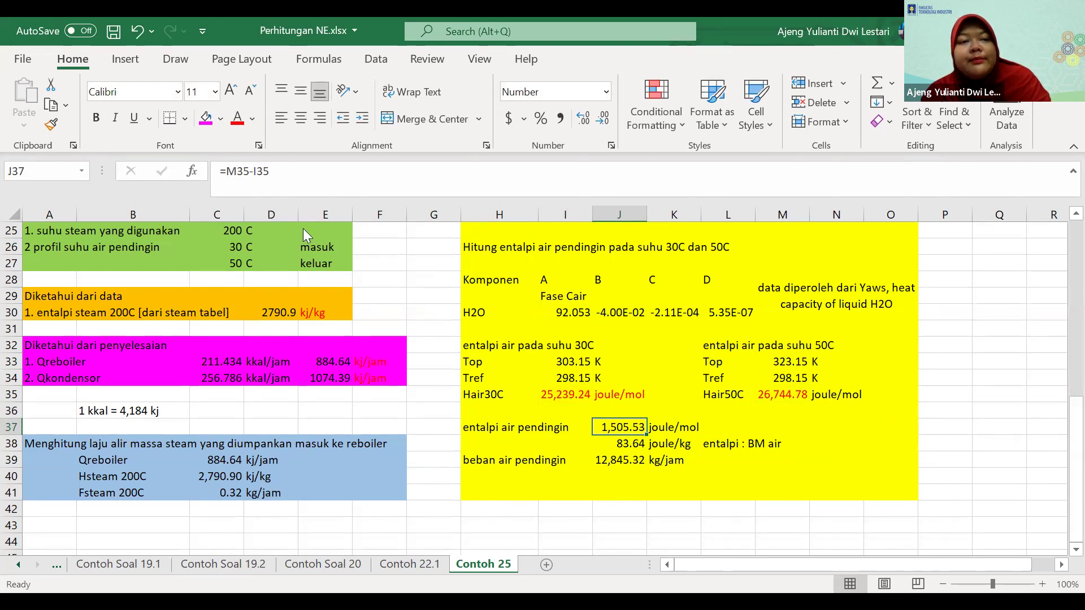
Change the font color of the kj/kg unit beside Hsteam 200C in D40 to orange
{"action": "key", "text": "Left"}
{"action": "key", "text": "Left"}
{"action": "key", "text": "Left"}
{"action": "key", "text": "Left"}
{"action": "key", "text": "Left"}
{"action": "key", "text": "Left"}
{"action": "key", "text": "Down"}
{"action": "key", "text": "Down"}
{"action": "key", "text": "Down"}
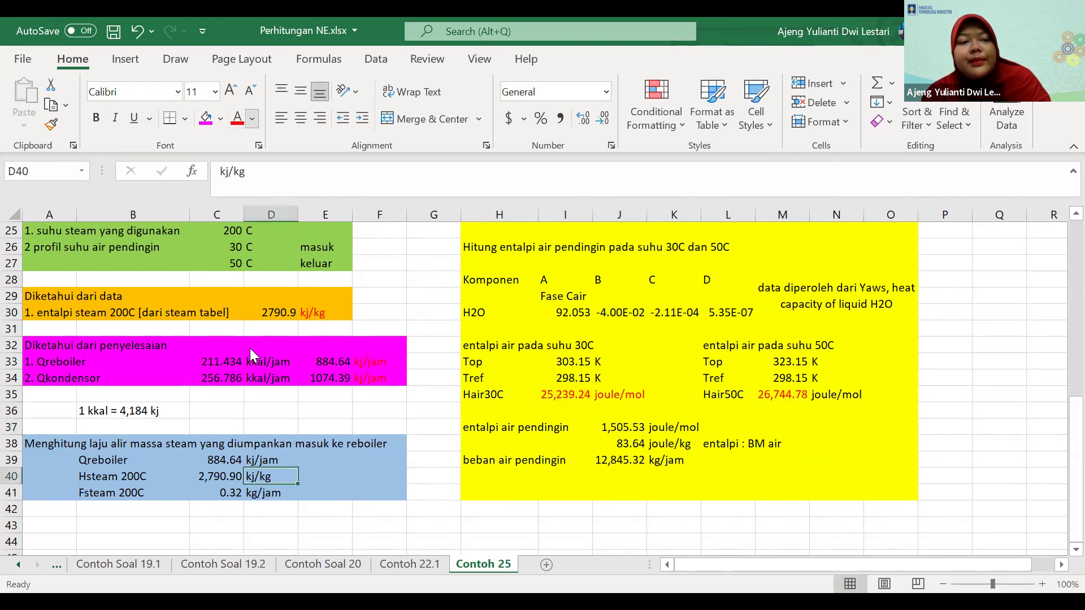
{"action": "key", "text": "alt+h"}
{"action": "key", "text": "f"}
{"action": "key", "text": "c"}
{"action": "left_click", "coordinate": [313, 184]}
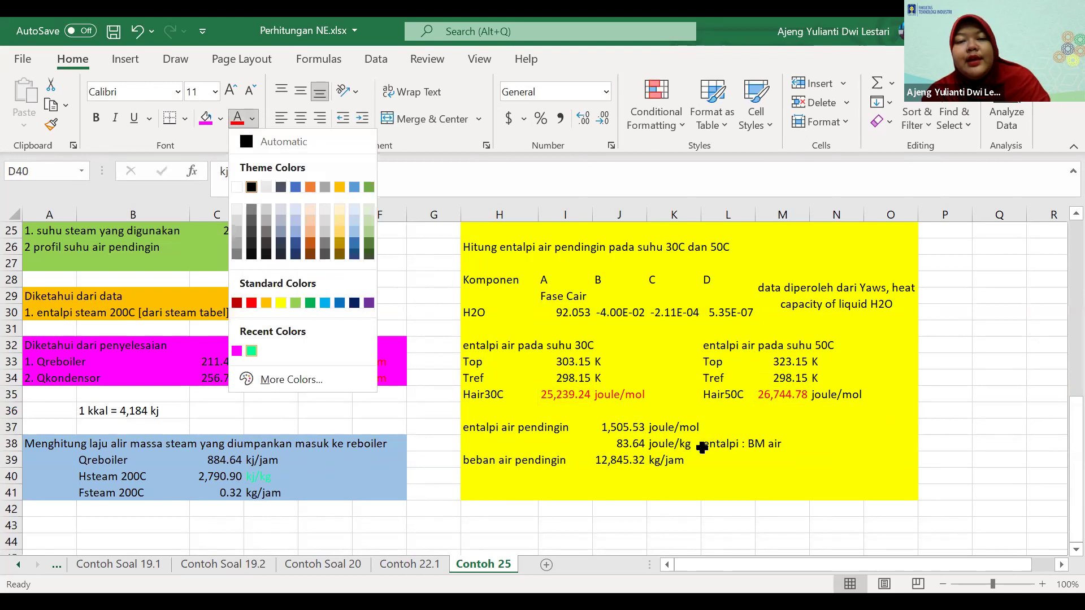
Handwrite the unit conversion j/mol · mol/kg = j/kg in blue ink below the yellow cooling-water block
{"action": "left_click", "coordinate": [650, 411]}
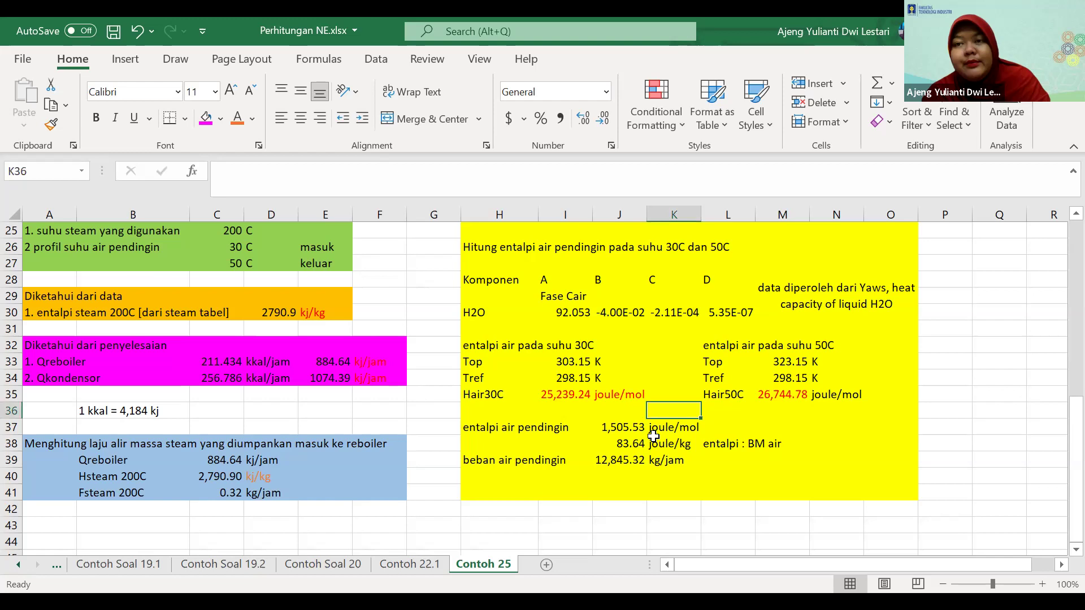
{"action": "key", "text": "Down"}
{"action": "key", "text": "Down"}
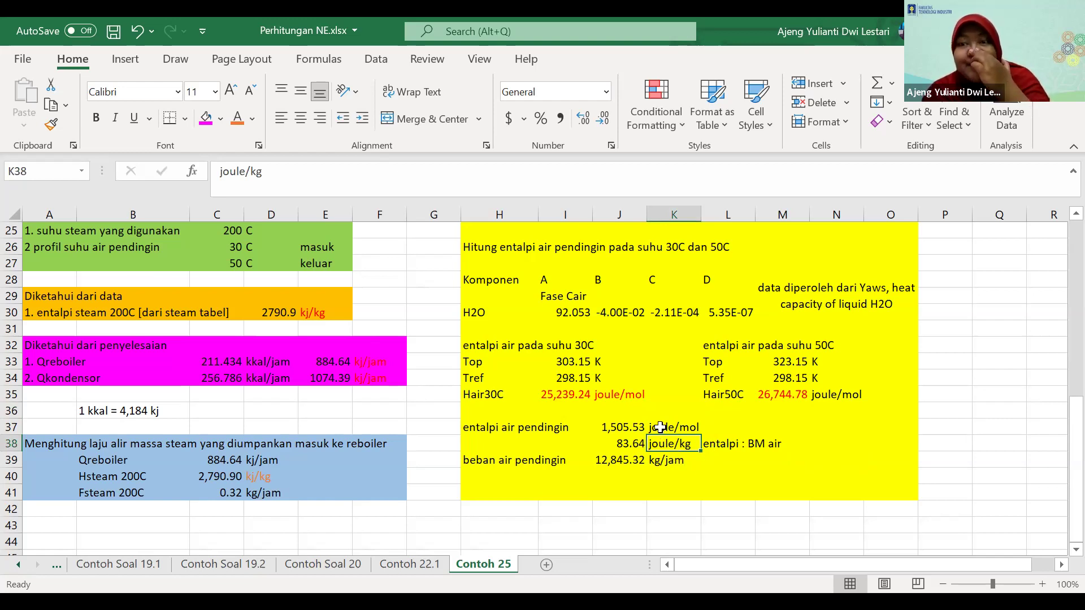
{"action": "left_click", "coordinate": [687, 433]}
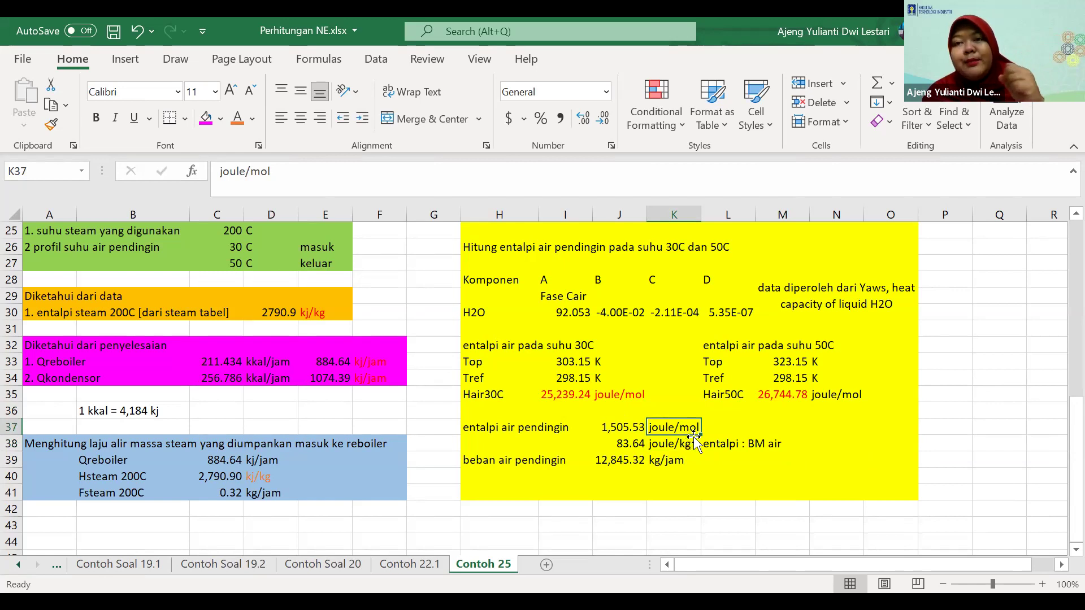
{"action": "scroll", "coordinate": [771, 444], "scroll_direction": "down", "scroll_amount": 2}
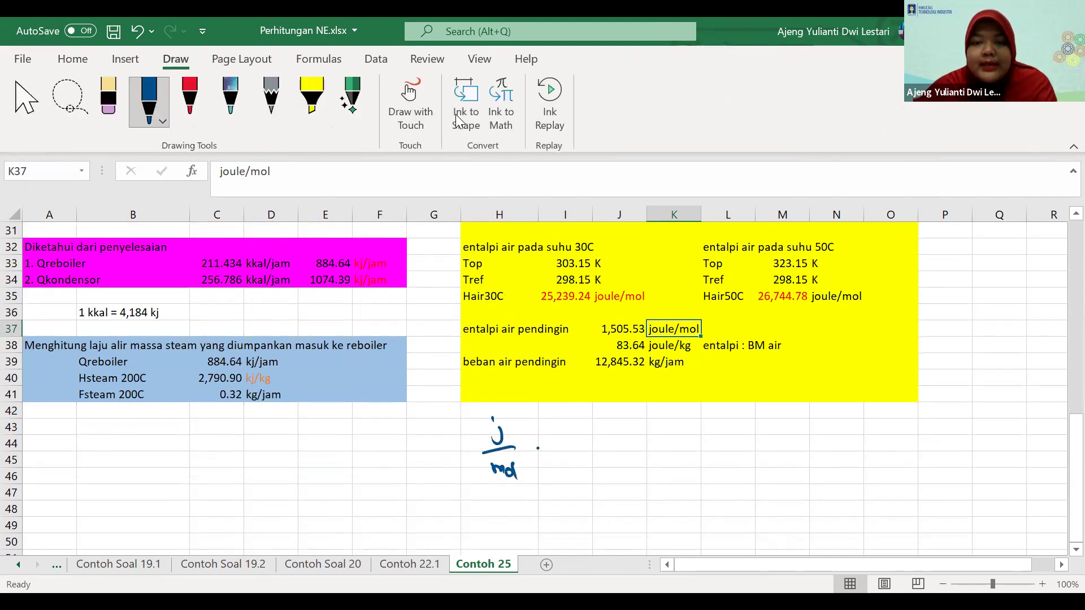
{"action": "mouse_move", "coordinate": [691, 448]}
{"action": "left_mouse_down"}
{"action": "mouse_move", "coordinate": [749, 455]}
{"action": "mouse_move", "coordinate": [741, 485]}
{"action": "left_mouse_up"}
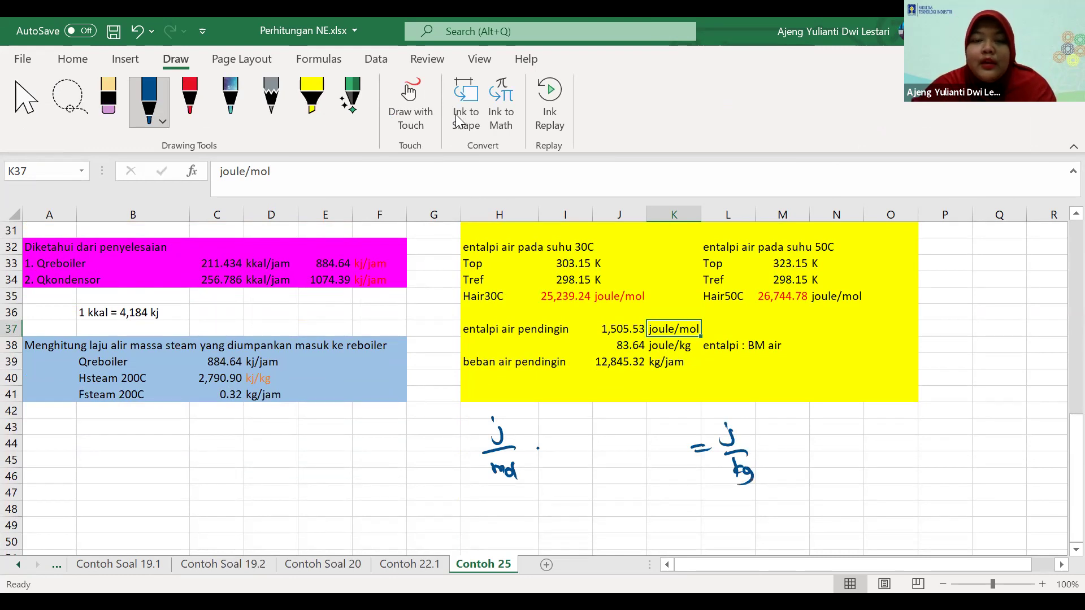
{"action": "left_click_drag", "start_coordinate": [565, 441], "coordinate": [583, 442]}
{"action": "left_click_drag", "start_coordinate": [588, 434], "coordinate": [609, 447]}
{"action": "left_click_drag", "start_coordinate": [575, 460], "coordinate": [579, 477]}
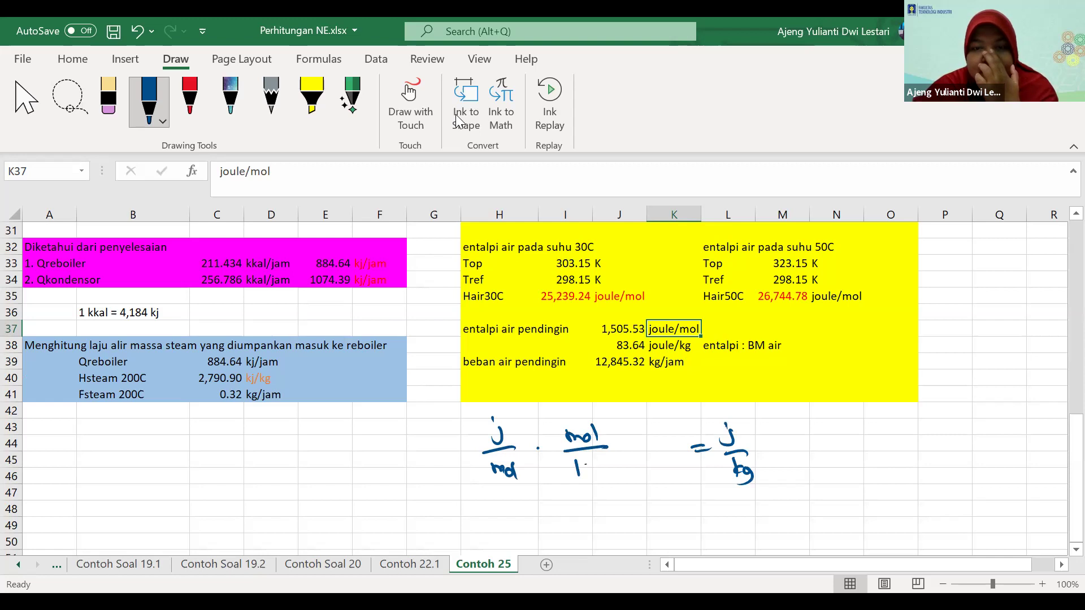
{"action": "left_click_drag", "start_coordinate": [585, 465], "coordinate": [584, 478]}
{"action": "left_click_drag", "start_coordinate": [598, 468], "coordinate": [592, 480]}
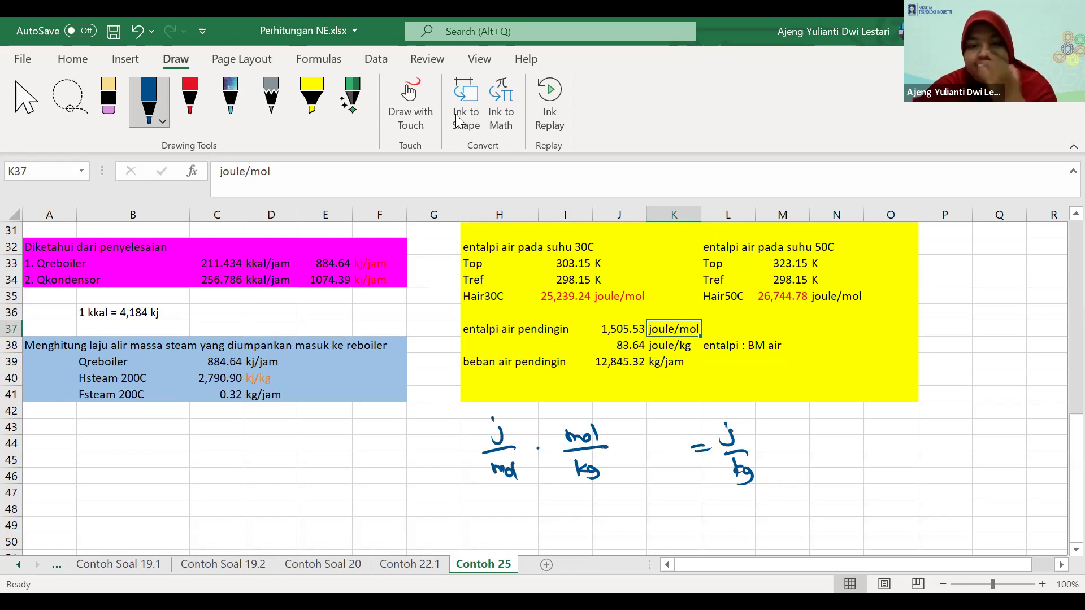
Correct the handwritten middle factor to mol/g, circle it, and note 1/BM beside the circle in blue ink
{"action": "left_click_drag", "start_coordinate": [579, 464], "coordinate": [594, 473]}
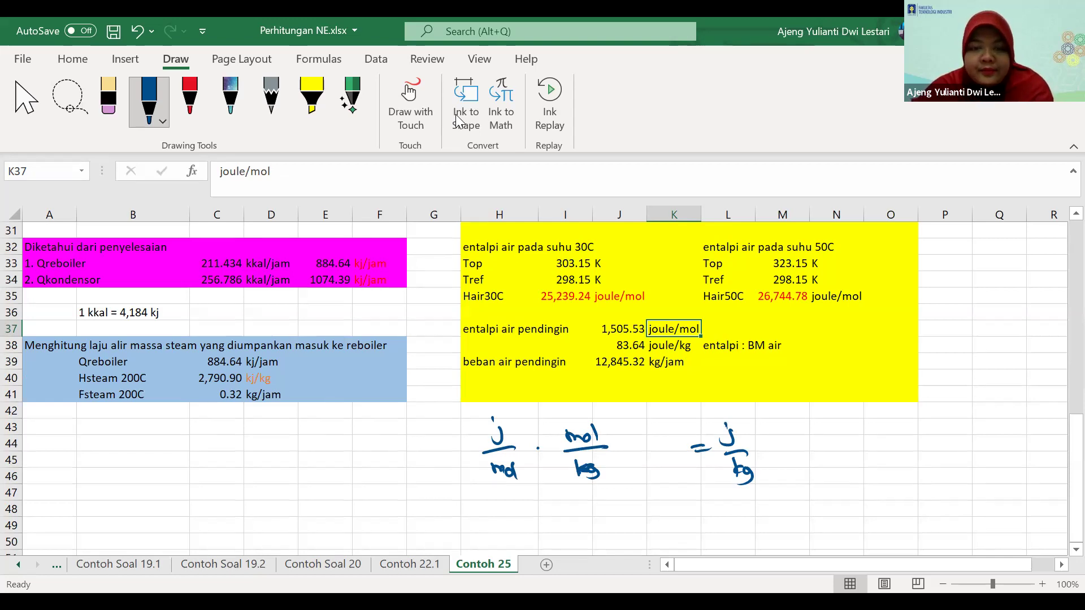
{"action": "mouse_move", "coordinate": [611, 423]}
{"action": "left_mouse_down"}
{"action": "mouse_move", "coordinate": [602, 500]}
{"action": "mouse_move", "coordinate": [614, 424]}
{"action": "left_mouse_up"}
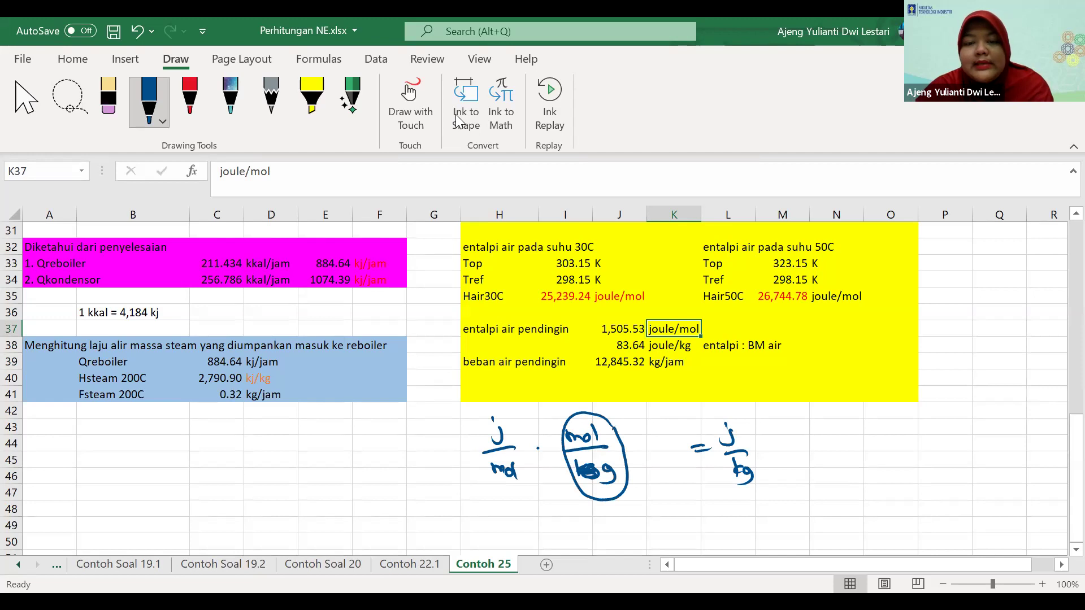
{"action": "left_click_drag", "start_coordinate": [648, 484], "coordinate": [649, 497]}
{"action": "left_click_drag", "start_coordinate": [637, 500], "coordinate": [659, 499]}
{"action": "left_click_drag", "start_coordinate": [644, 506], "coordinate": [650, 517]}
{"action": "left_click_drag", "start_coordinate": [656, 517], "coordinate": [670, 514]}
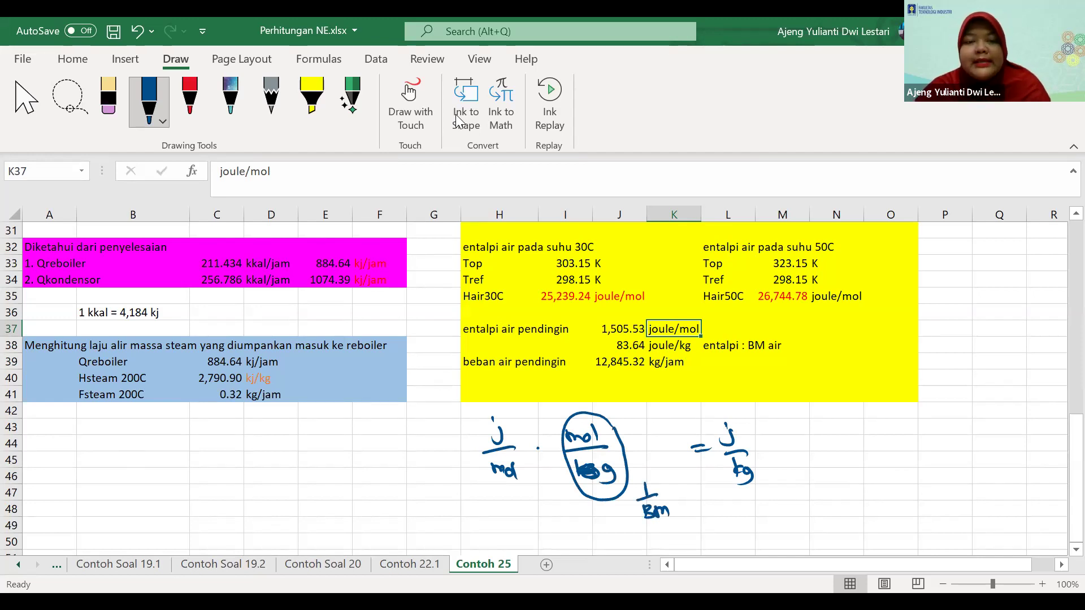
Handwrite the word "Entalpi" in blue ink in front of the 1/BM note
{"action": "mouse_move", "coordinate": [548, 501]}
{"action": "left_mouse_down"}
{"action": "mouse_move", "coordinate": [536, 515]}
{"action": "mouse_move", "coordinate": [552, 500]}
{"action": "left_mouse_up"}
{"action": "left_click_drag", "start_coordinate": [540, 507], "coordinate": [548, 507]}
{"action": "left_click", "coordinate": [566, 512]}
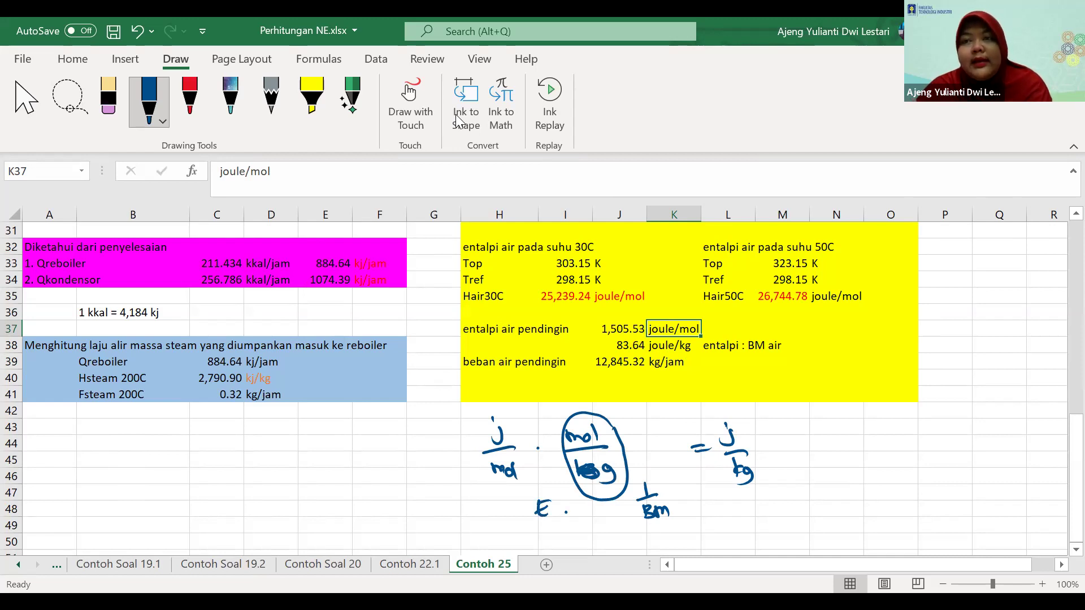
{"action": "left_click_drag", "start_coordinate": [552, 516], "coordinate": [565, 516]}
{"action": "mouse_move", "coordinate": [567, 502]}
{"action": "left_mouse_down"}
{"action": "mouse_move", "coordinate": [569, 517]}
{"action": "mouse_move", "coordinate": [578, 517]}
{"action": "left_mouse_up"}
{"action": "left_click_drag", "start_coordinate": [586, 507], "coordinate": [588, 515]}
{"action": "left_click_drag", "start_coordinate": [593, 508], "coordinate": [595, 523]}
{"action": "left_click_drag", "start_coordinate": [594, 509], "coordinate": [599, 514]}
{"action": "left_click_drag", "start_coordinate": [601, 510], "coordinate": [601, 516]}
{"action": "left_click", "coordinate": [602, 505]}
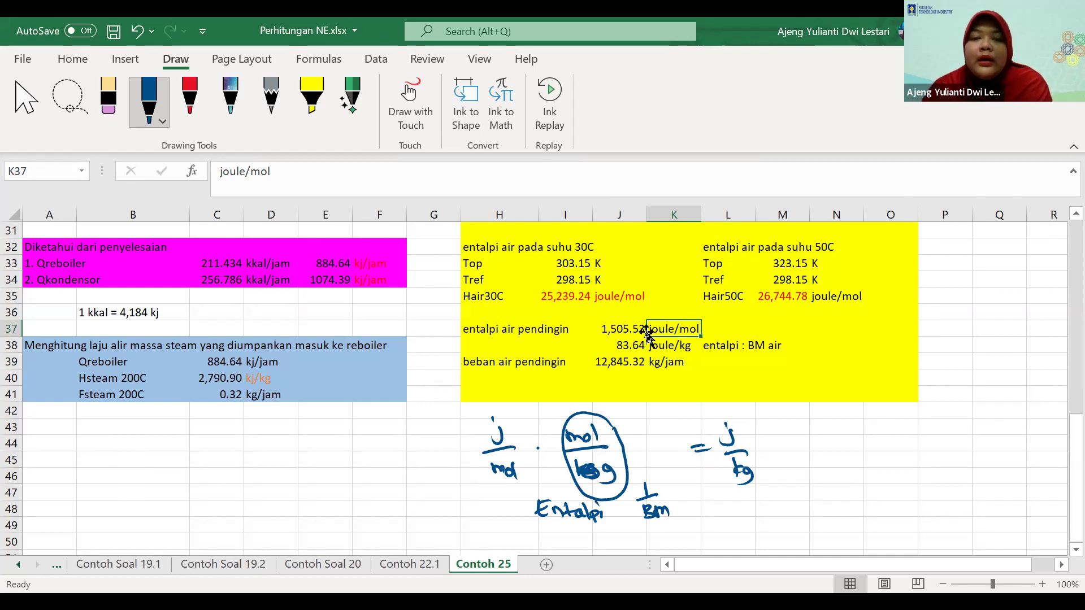
Check the molar-mass division formula in J38 and change its unit in K38 to joule/g
{"action": "left_click", "coordinate": [624, 343]}
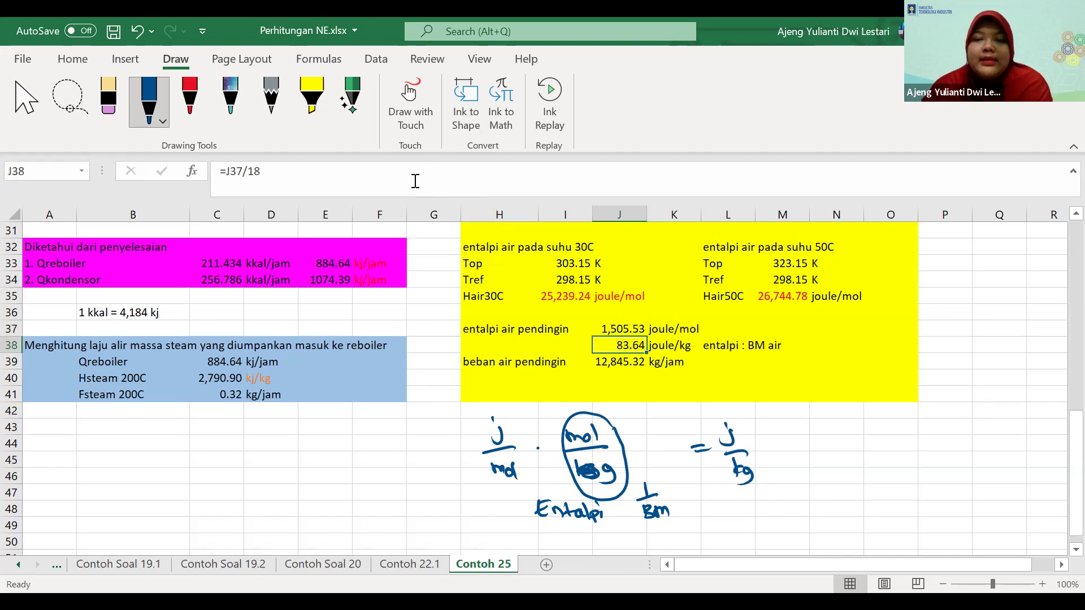
{"action": "double_click", "coordinate": [624, 349]}
{"action": "key", "text": "Return"}
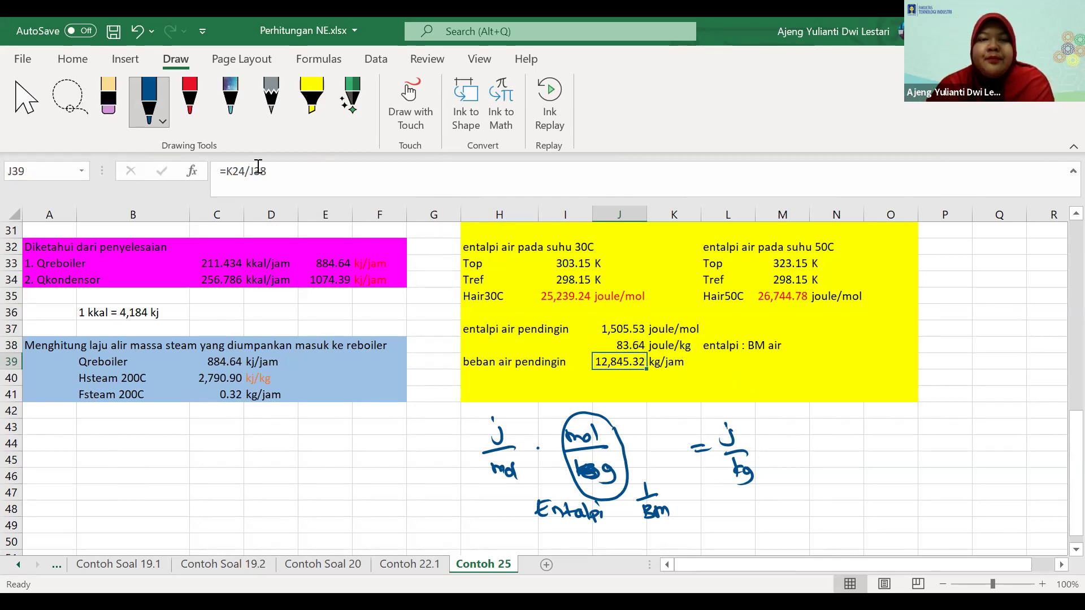
{"action": "key", "text": "Up"}
{"action": "key", "text": "Right"}
{"action": "key", "text": "Left"}
{"action": "key", "text": "BackSpace"}
{"action": "key", "text": "Return"}
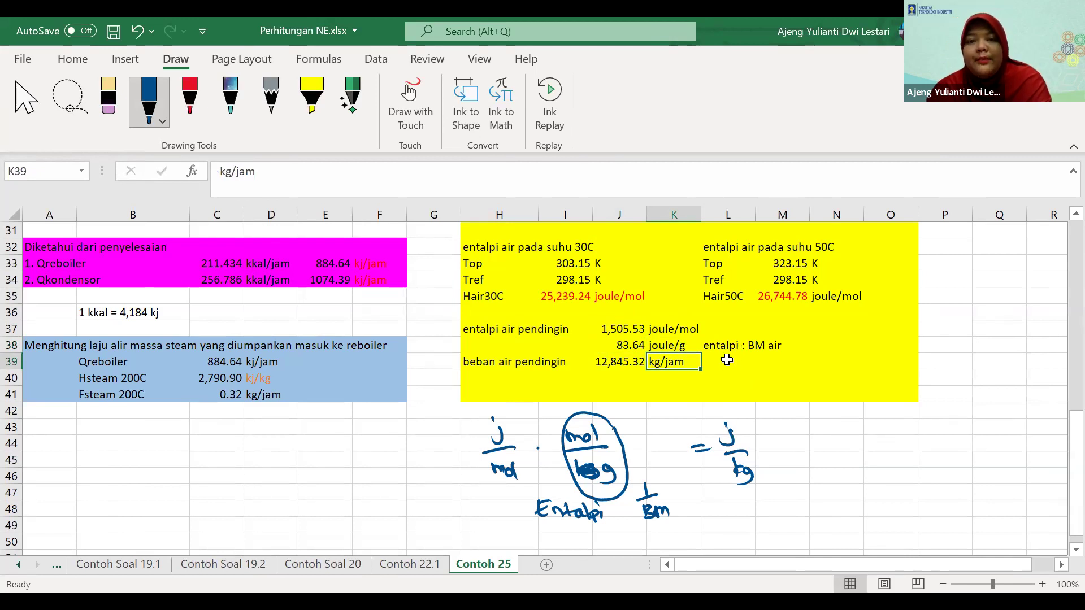
Insert blank cells at H39:L39, shifting the "beban air pendingin" row down, and fill them yellow
{"action": "left_click_drag", "start_coordinate": [479, 363], "coordinate": [728, 361]}
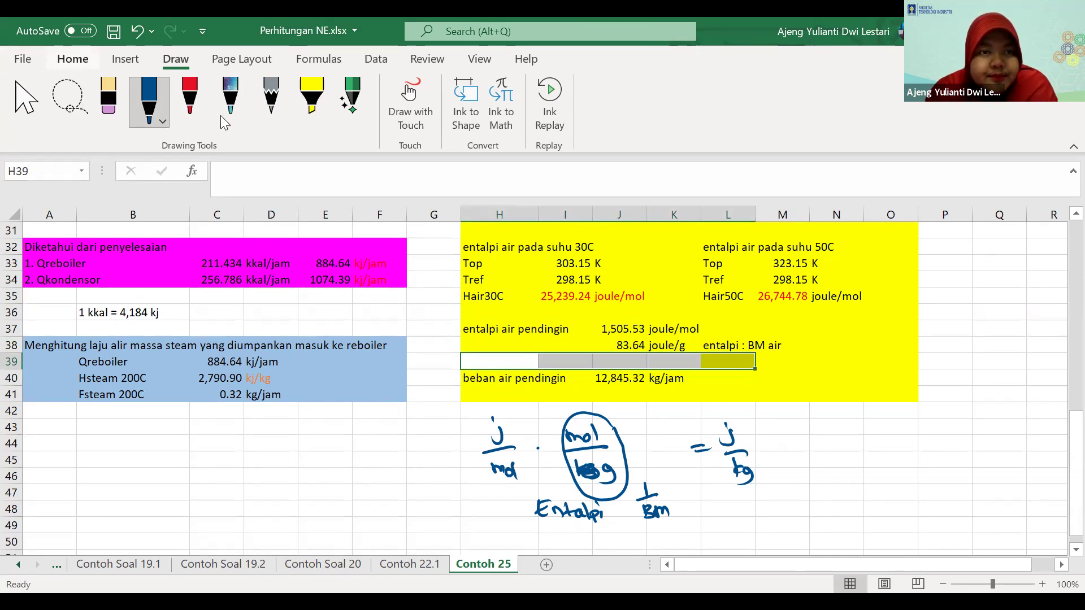
{"action": "key", "text": "alt+h"}
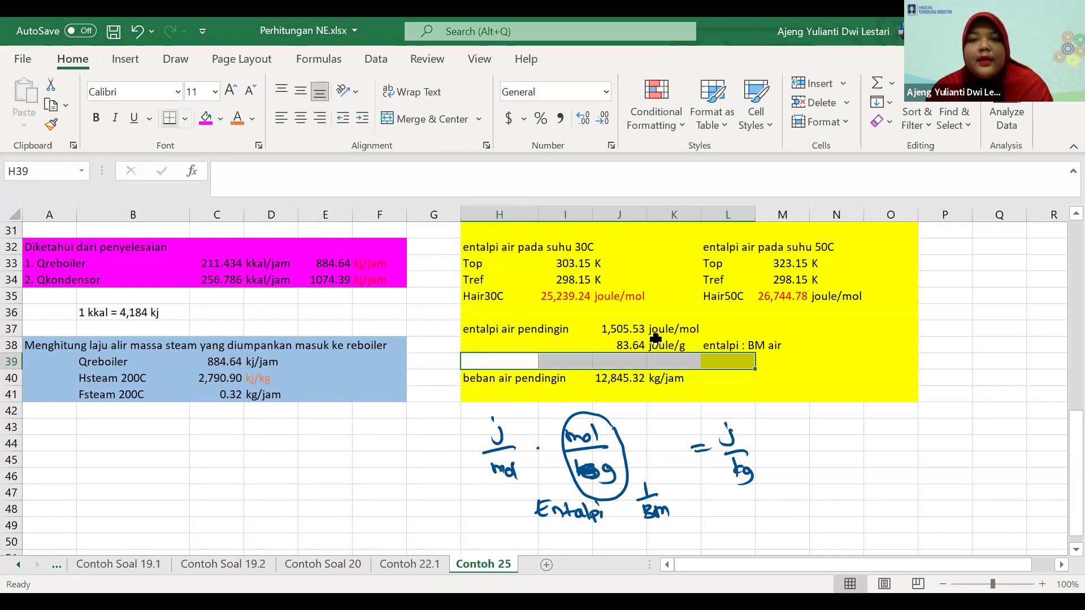
{"action": "key", "text": "Return"}
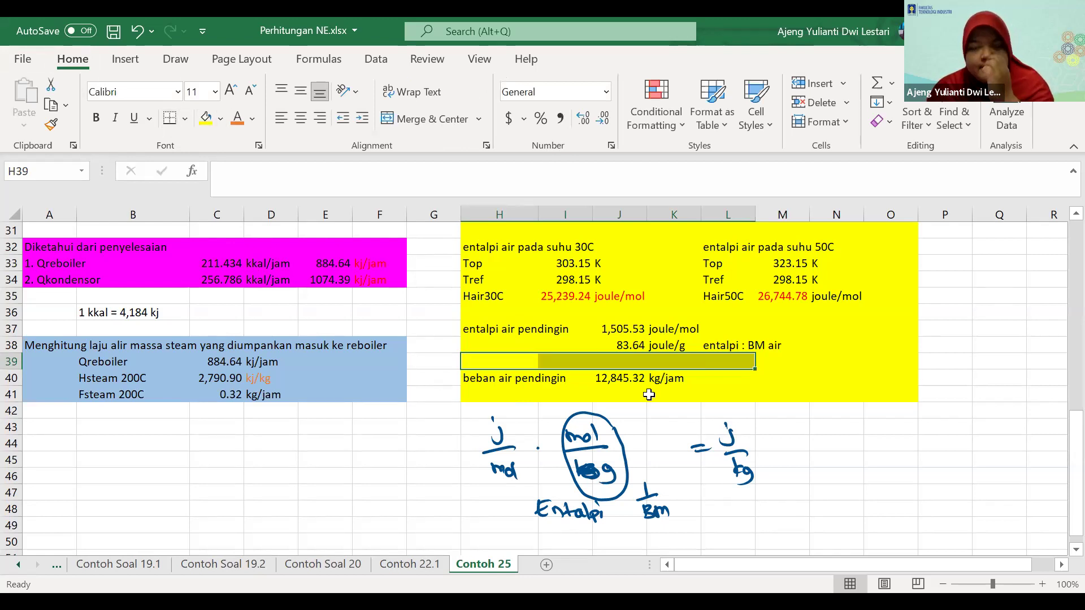
Enter the formula =J38 in J39 to carry the enthalpy per gram into the new row
{"action": "key", "text": "Up"}
{"action": "key", "text": "Right"}
{"action": "key", "text": "Right"}
{"action": "key", "text": "Right"}
{"action": "left_click", "coordinate": [615, 364]}
{"action": "type", "text": "="}
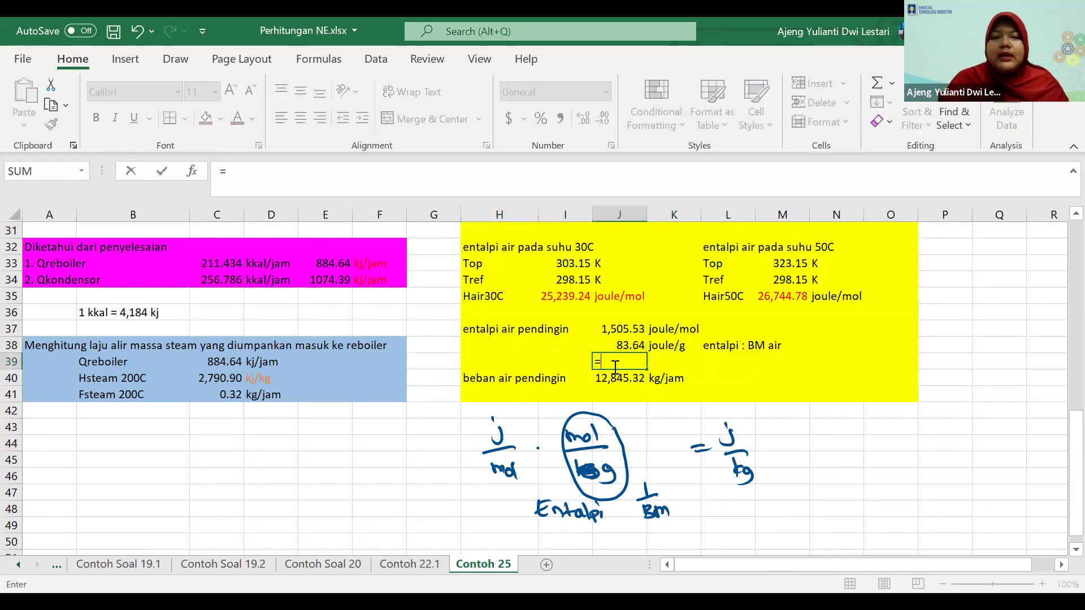
{"action": "key", "text": "Up"}
{"action": "key", "text": "Return"}
{"action": "key", "text": "Right"}
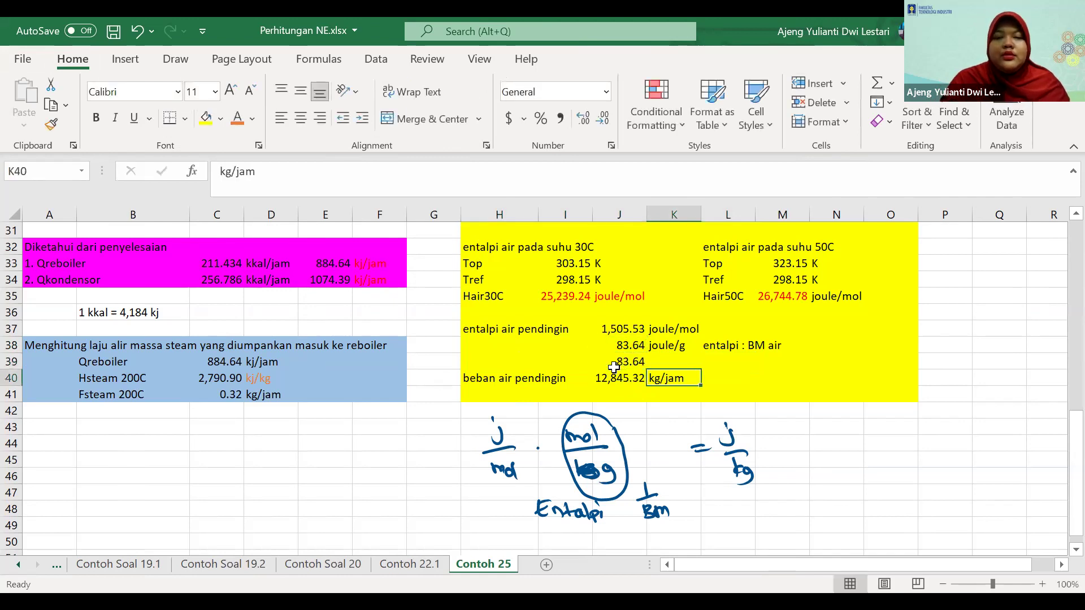
Label the new enthalpy row in K39 with the unit kj/kg
{"action": "key", "text": "Up"}
{"action": "type", "text": "kj/kg"}
{"action": "key", "text": "Return"}
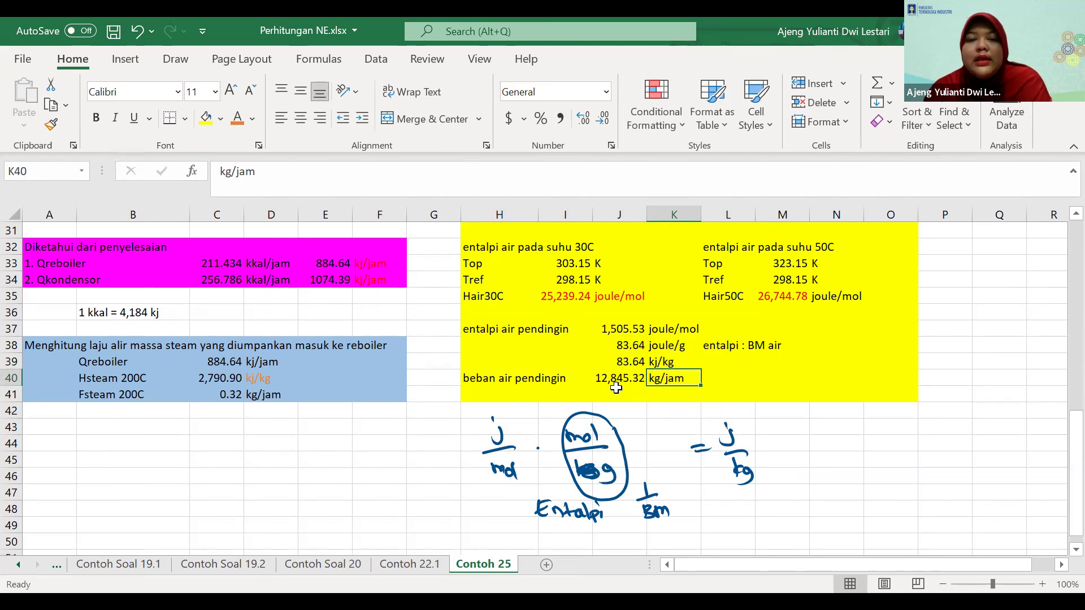
{"action": "left_click", "coordinate": [634, 377]}
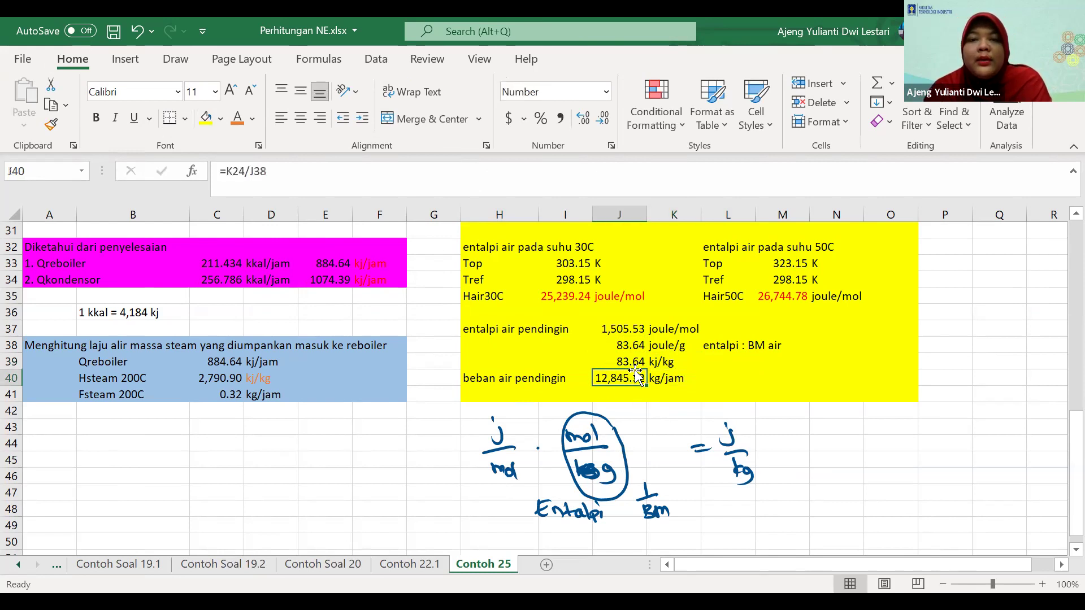
{"action": "scroll", "coordinate": [619, 377], "scroll_direction": "up", "scroll_amount": 1}
{"action": "scroll", "coordinate": [619, 377], "scroll_direction": "down", "scroll_amount": 1}
{"action": "double_click", "coordinate": [619, 378]}
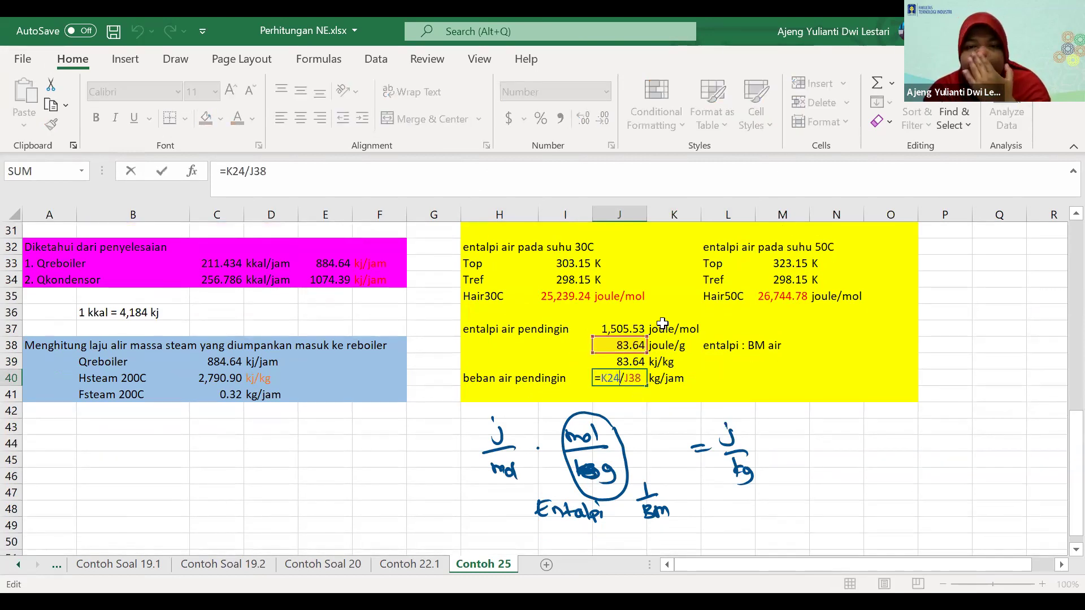
{"action": "scroll", "coordinate": [579, 320], "scroll_direction": "up", "scroll_amount": 4}
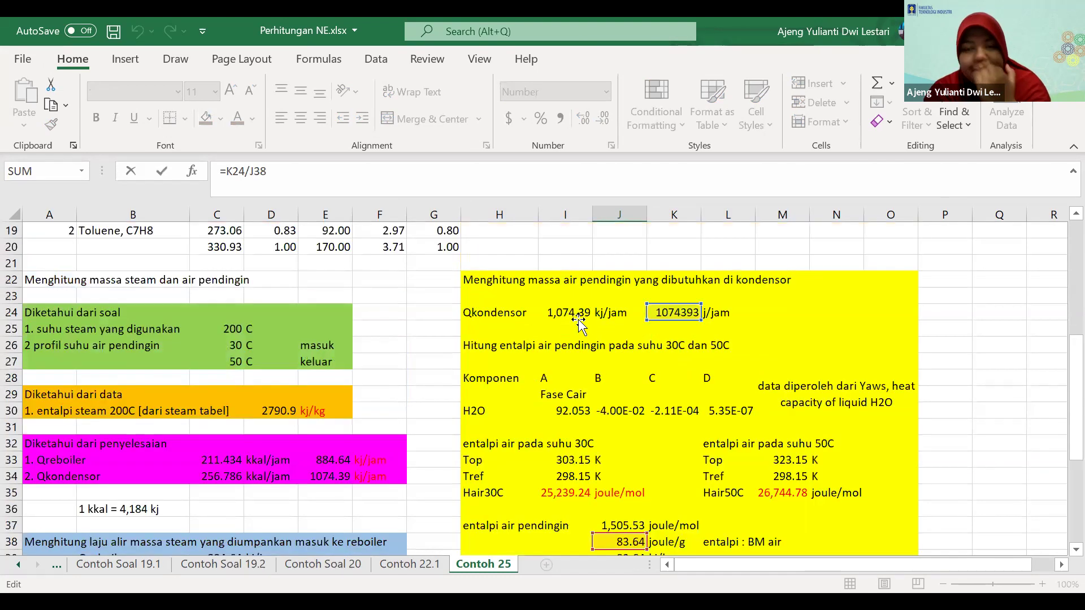
{"action": "key", "text": "BackSpace"}
{"action": "type", "text": "I"}
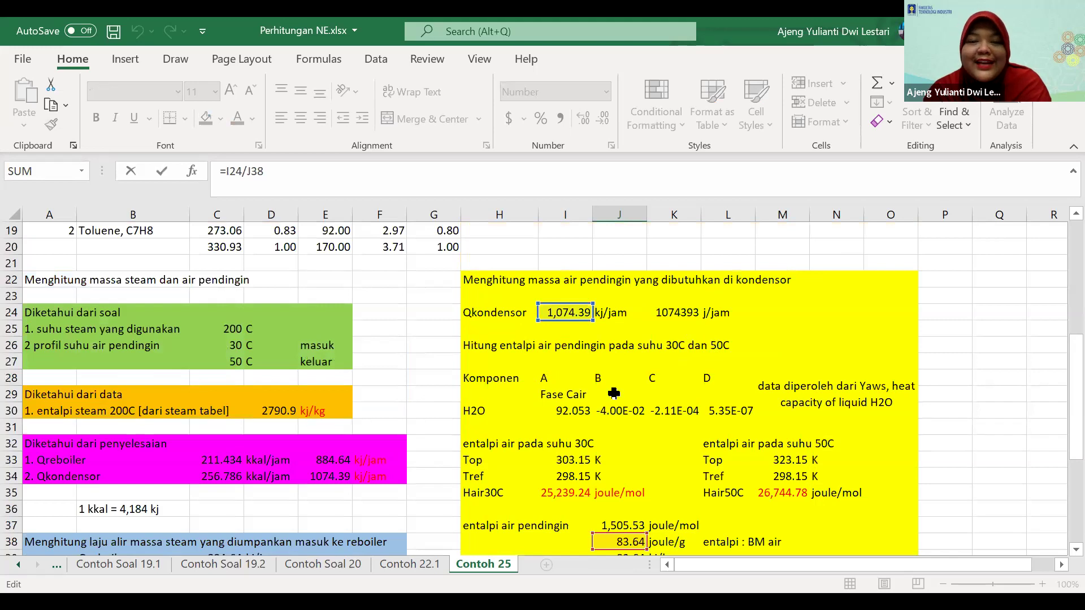
{"action": "scroll", "coordinate": [617, 382], "scroll_direction": "down", "scroll_amount": 2}
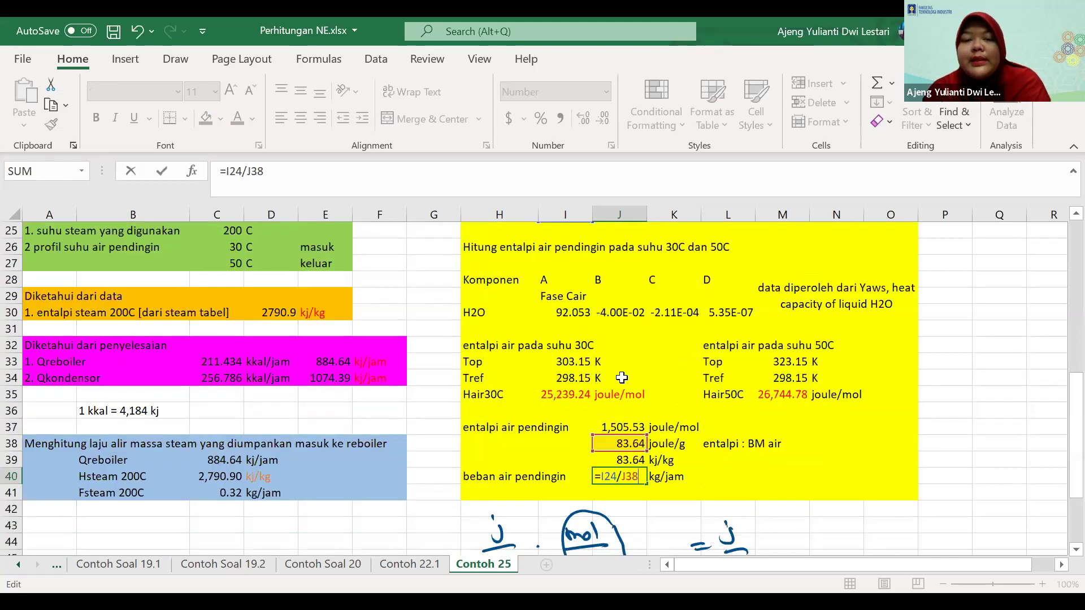
{"action": "scroll", "coordinate": [622, 378], "scroll_direction": "up", "scroll_amount": 3}
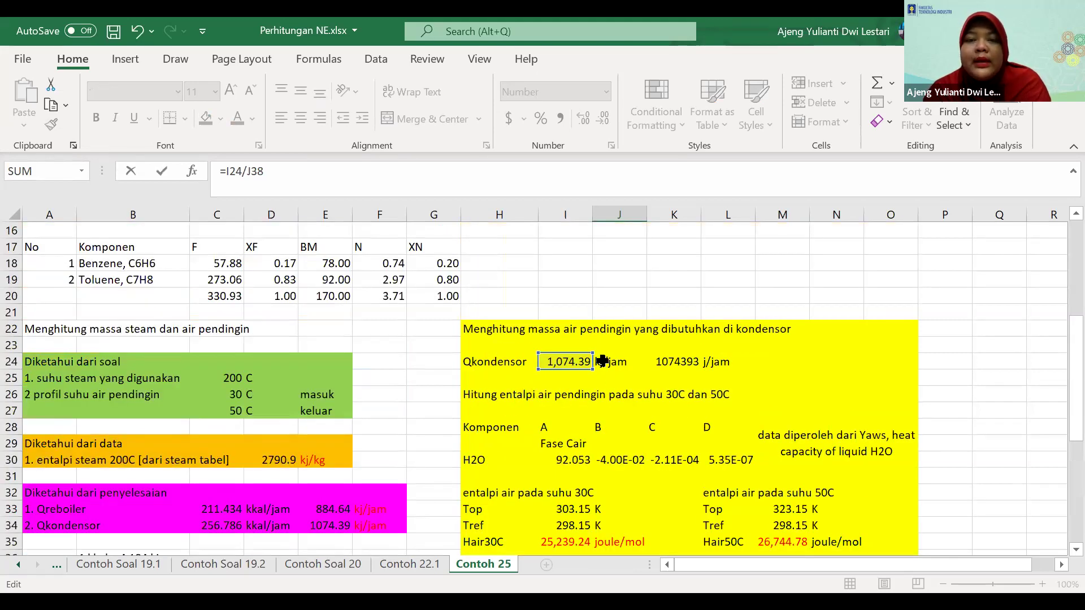
{"action": "scroll", "coordinate": [614, 367], "scroll_direction": "down", "scroll_amount": 5}
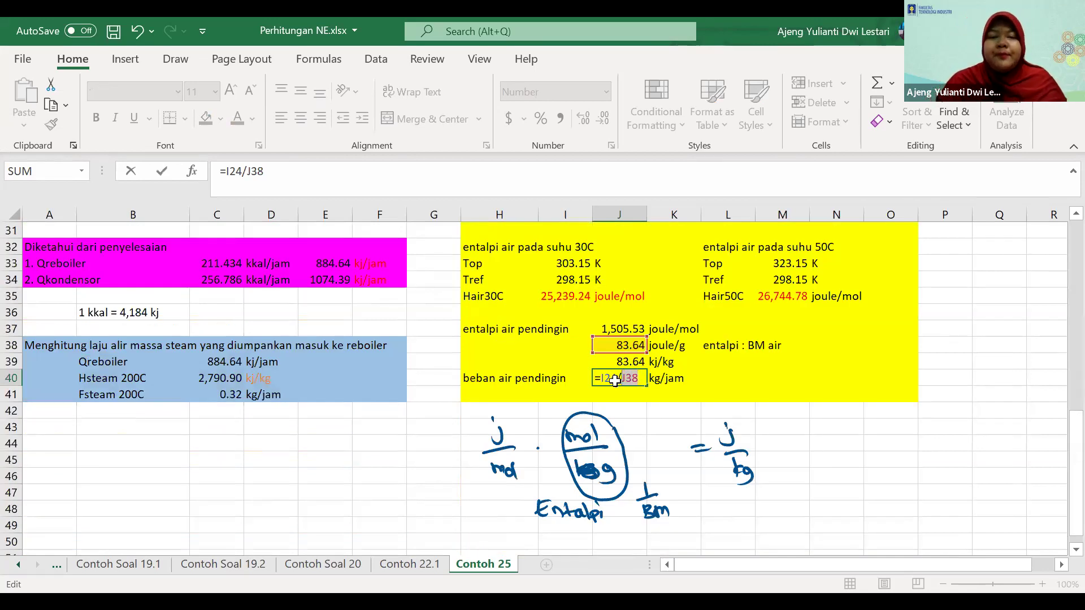
{"action": "key", "text": "Escape"}
Recalculate the cooling-water load in J40 with the formula =I24/J39
{"action": "type", "text": "="}
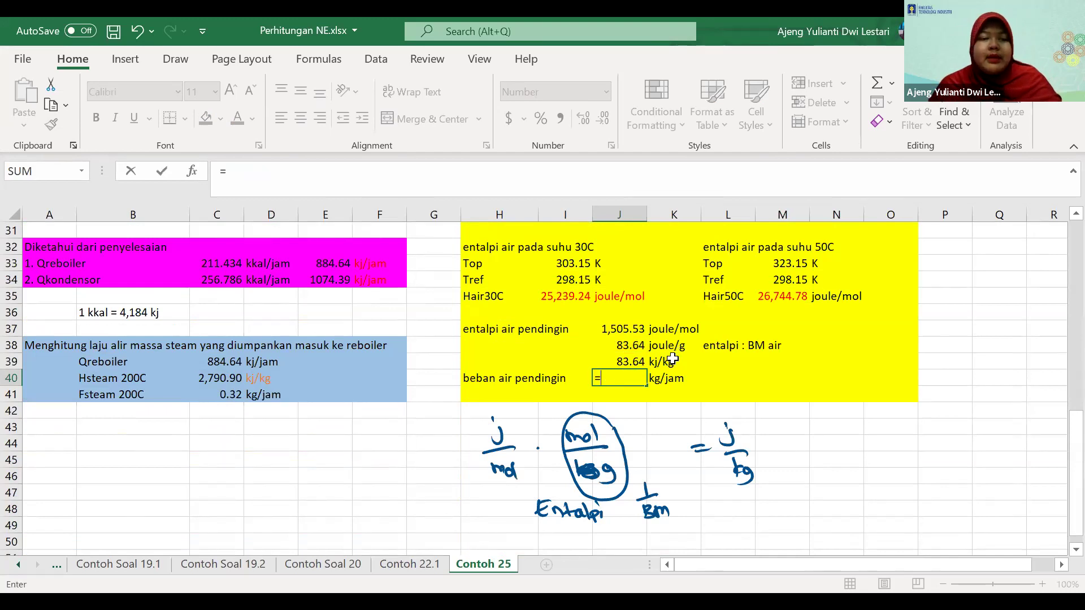
{"action": "scroll", "coordinate": [672, 356], "scroll_direction": "up", "scroll_amount": 2}
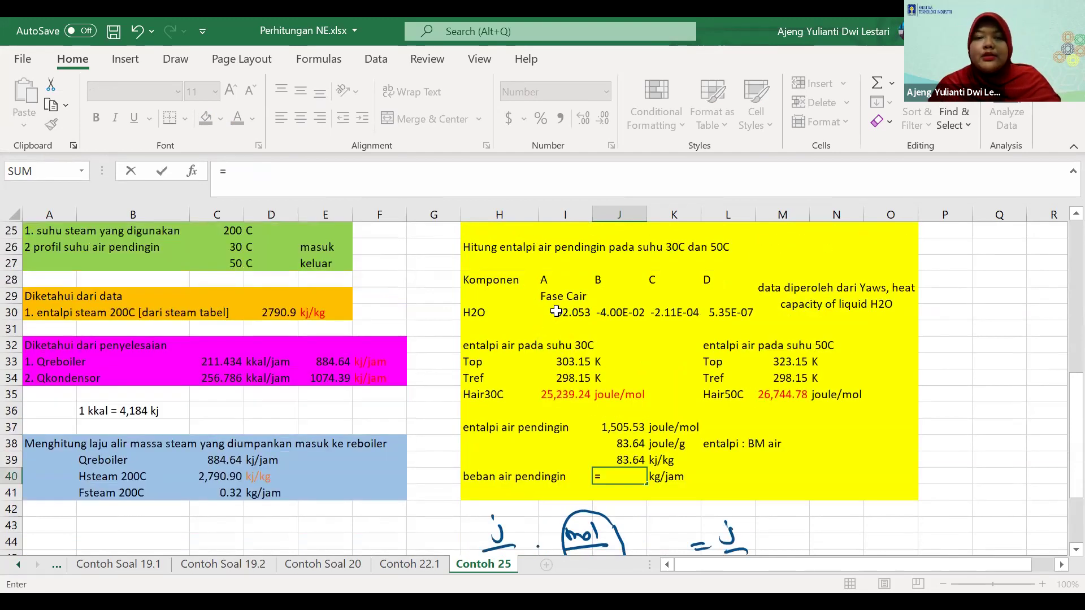
{"action": "scroll", "coordinate": [871, 308], "scroll_direction": "up", "scroll_amount": 2}
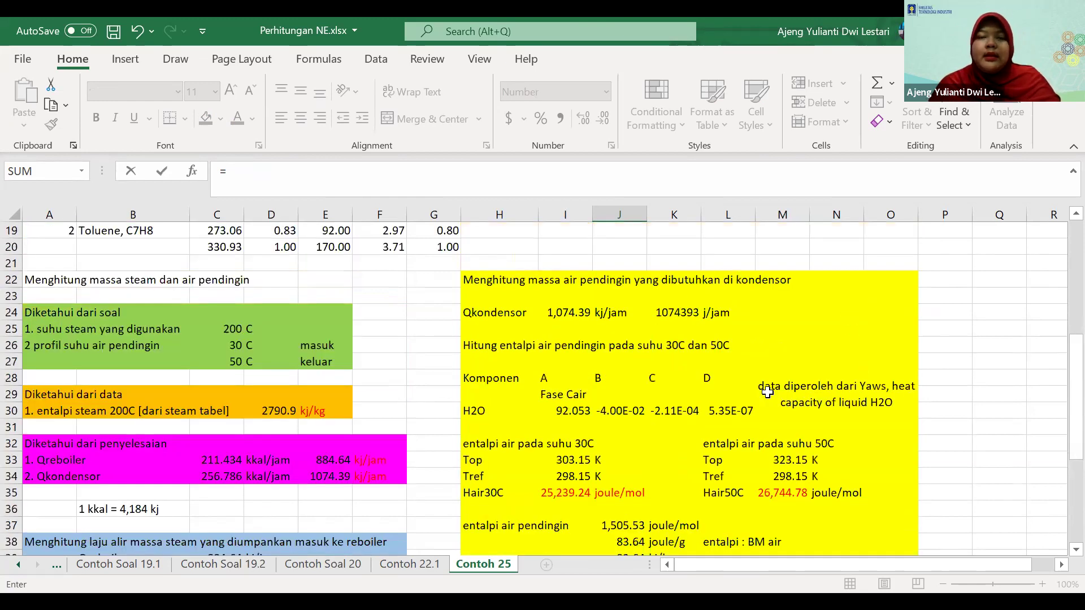
{"action": "left_click", "coordinate": [565, 312]}
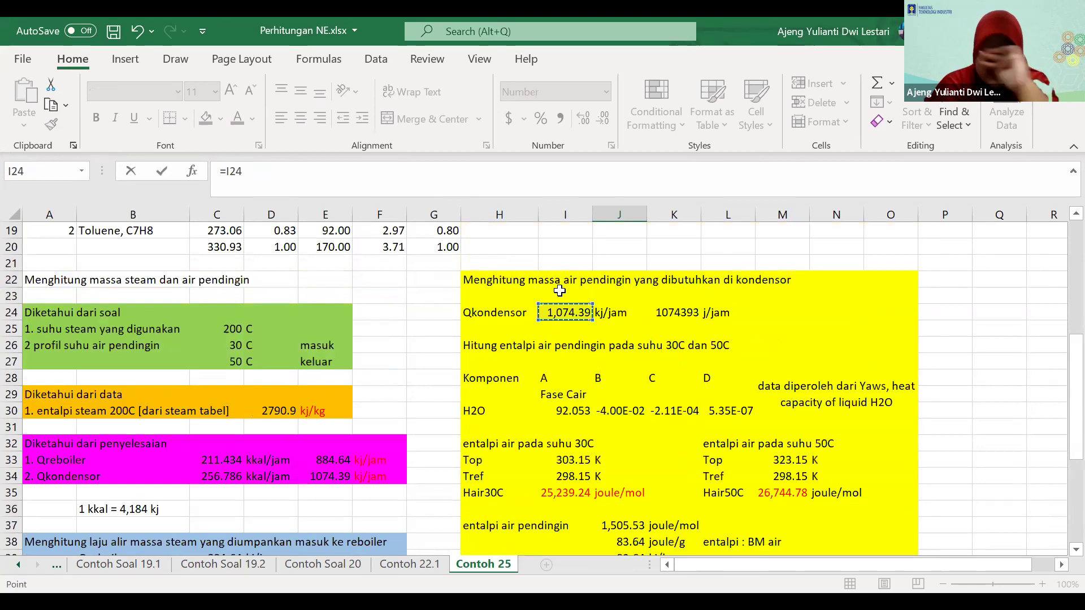
{"action": "type", "text": "/"}
{"action": "left_click", "coordinate": [609, 314]}
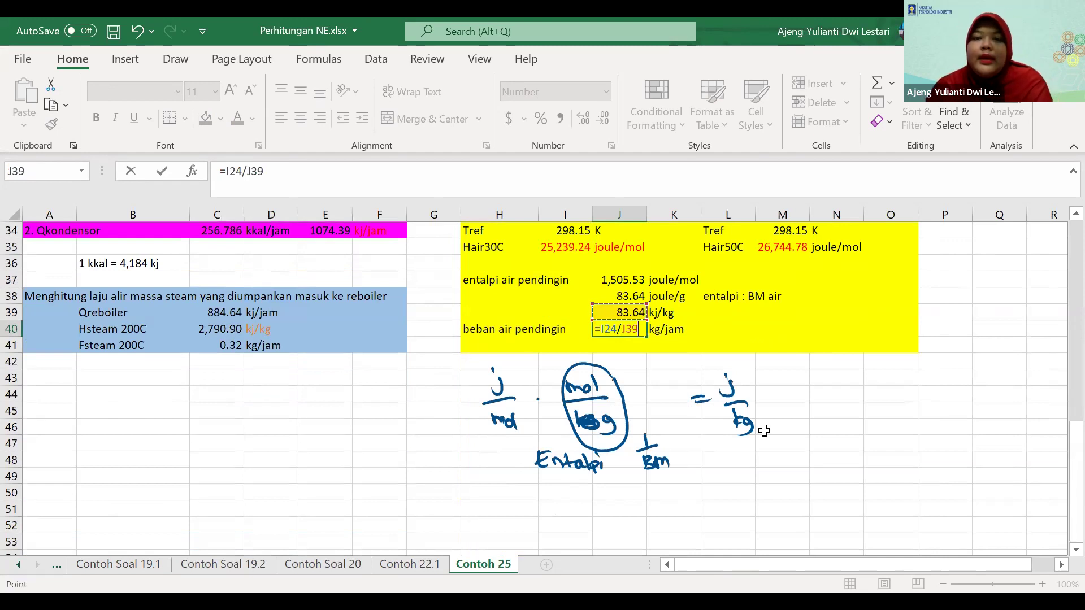
{"action": "key", "text": "Return"}
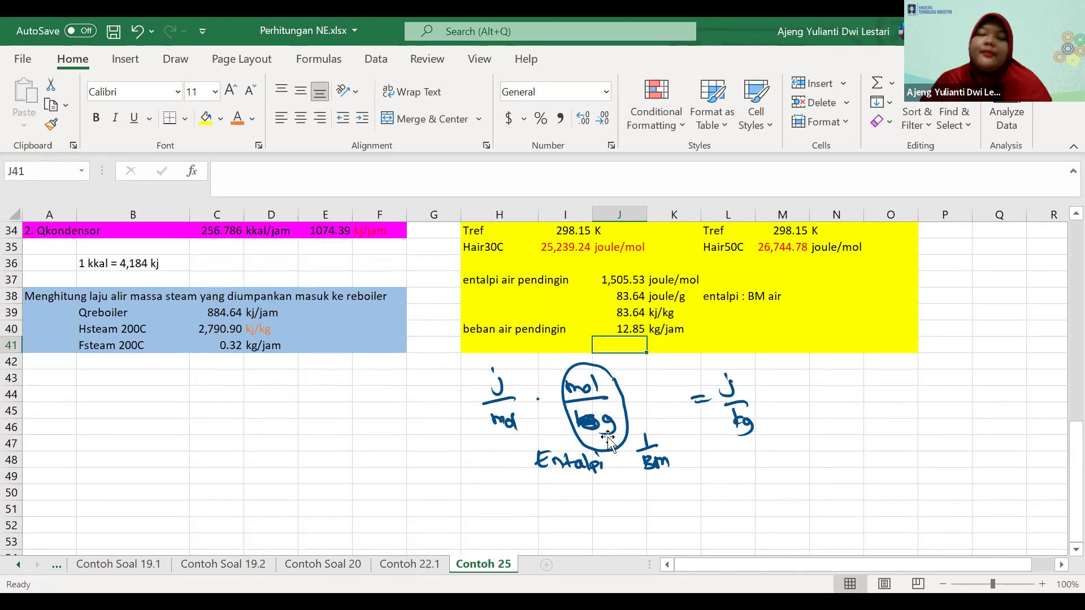
{"action": "scroll", "coordinate": [619, 434], "scroll_direction": "up", "scroll_amount": 1}
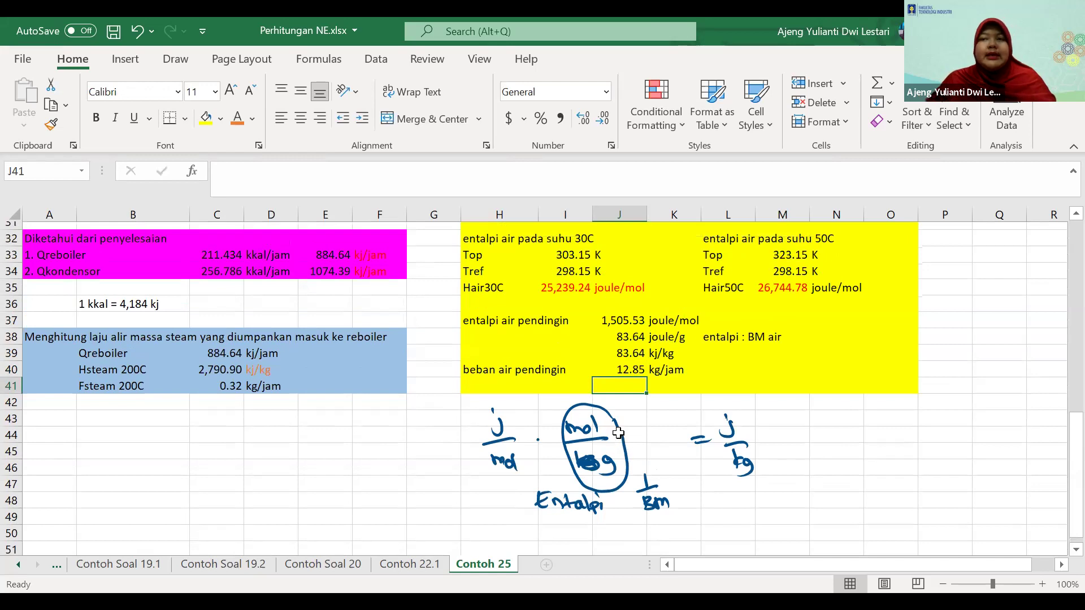
{"action": "scroll", "coordinate": [633, 418], "scroll_direction": "up", "scroll_amount": 1}
{"action": "scroll", "coordinate": [634, 416], "scroll_direction": "up", "scroll_amount": 1}
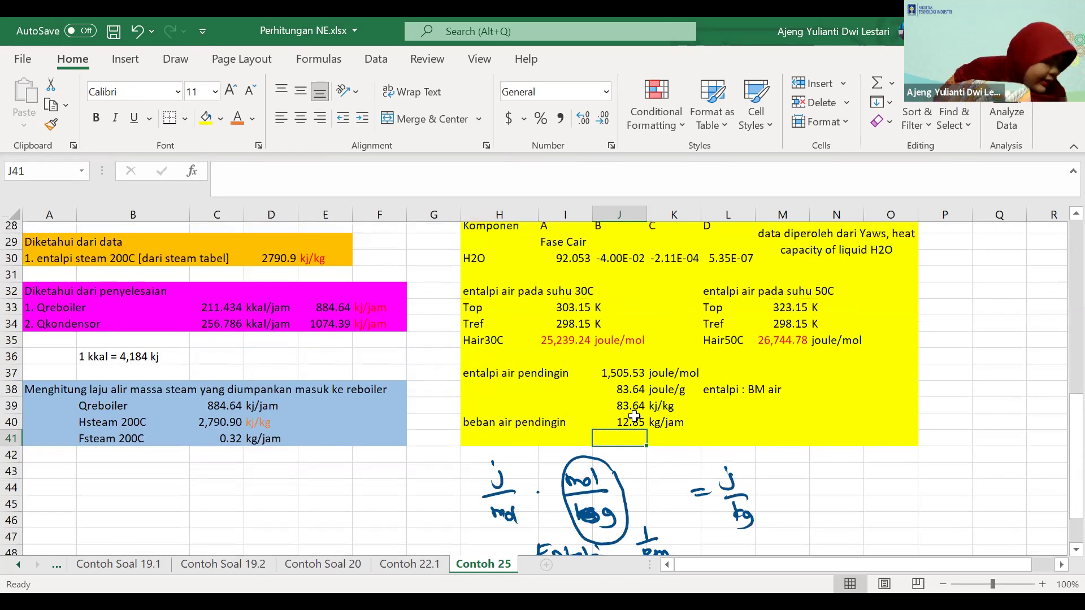
{"action": "scroll", "coordinate": [634, 416], "scroll_direction": "up", "scroll_amount": 1}
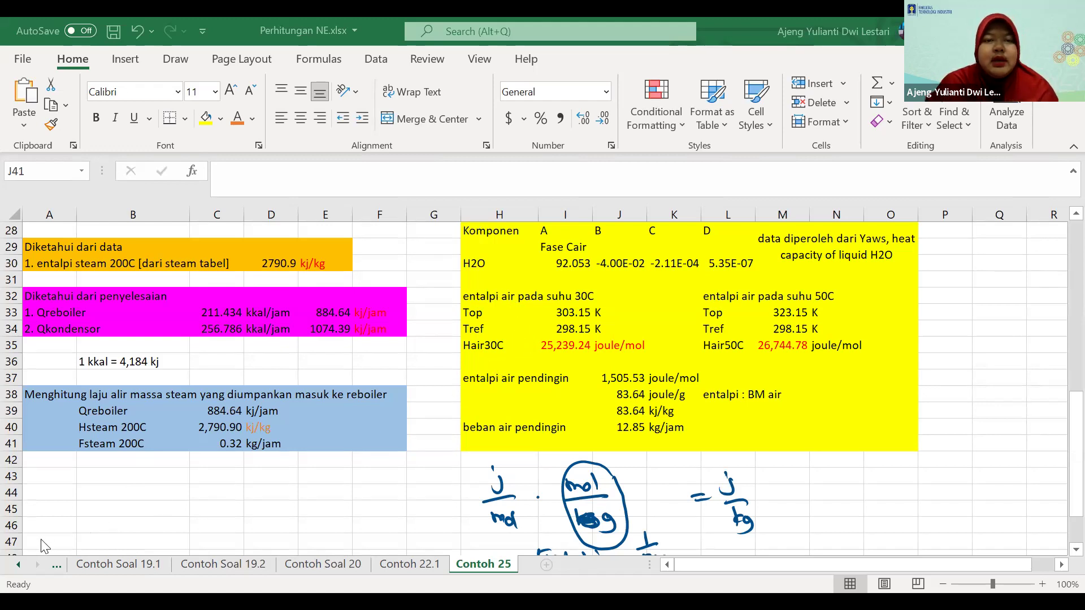
Switch to the Kuliah 25 PowerPoint presentation and open the blank slide 19
{"action": "key", "text": "alt+Tab"}
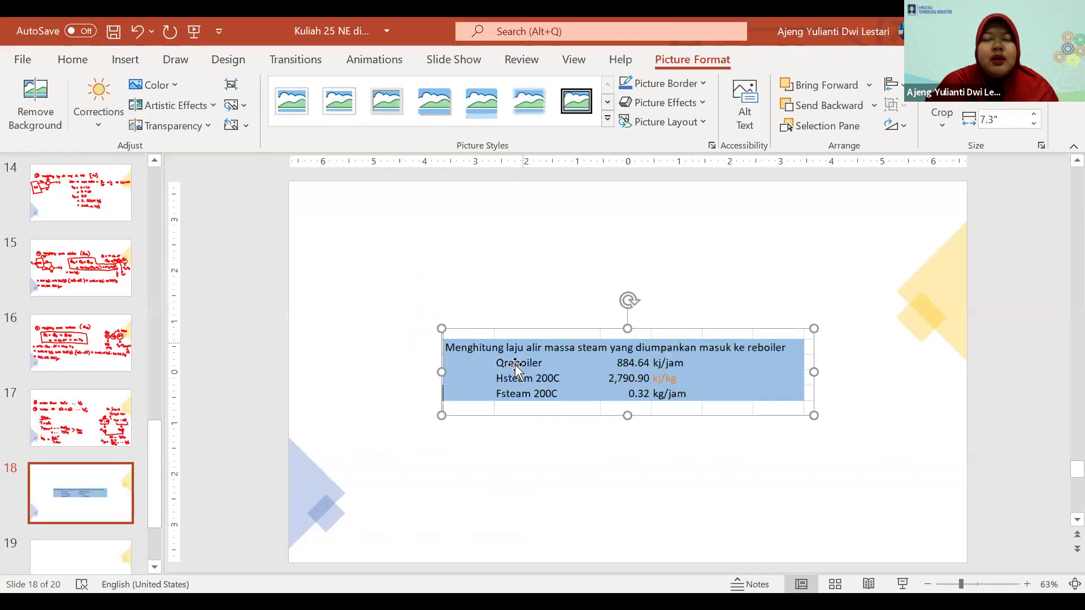
{"action": "left_click", "coordinate": [113, 518]}
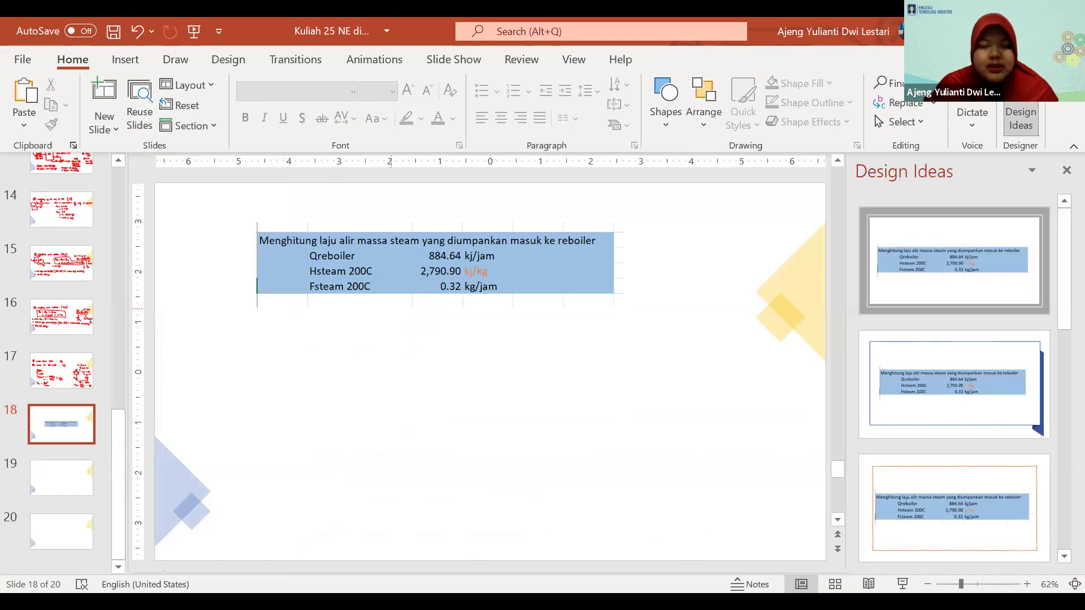
{"action": "left_click", "coordinate": [61, 478]}
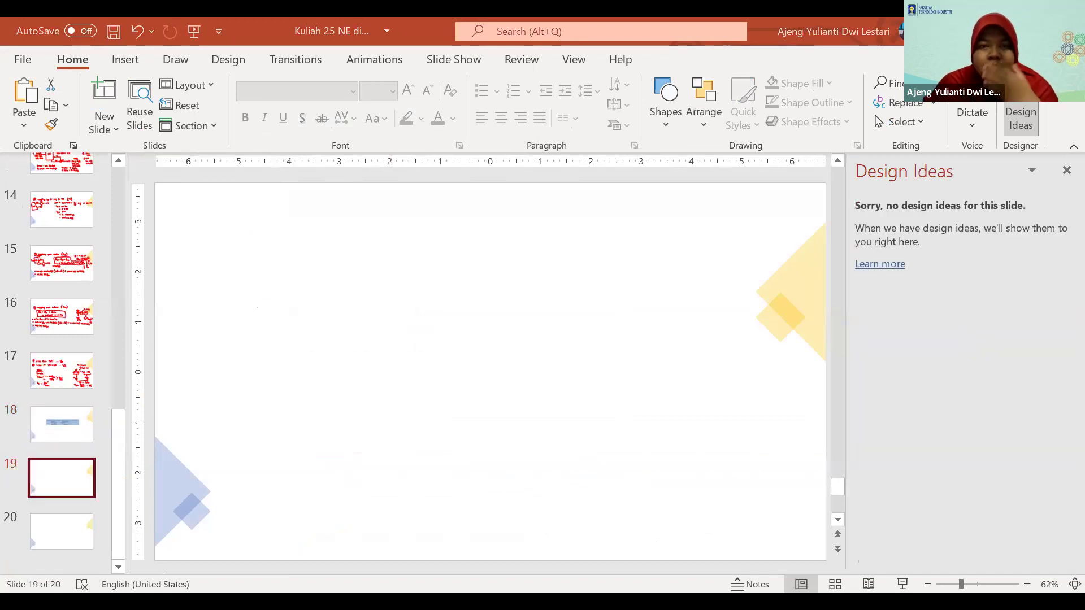